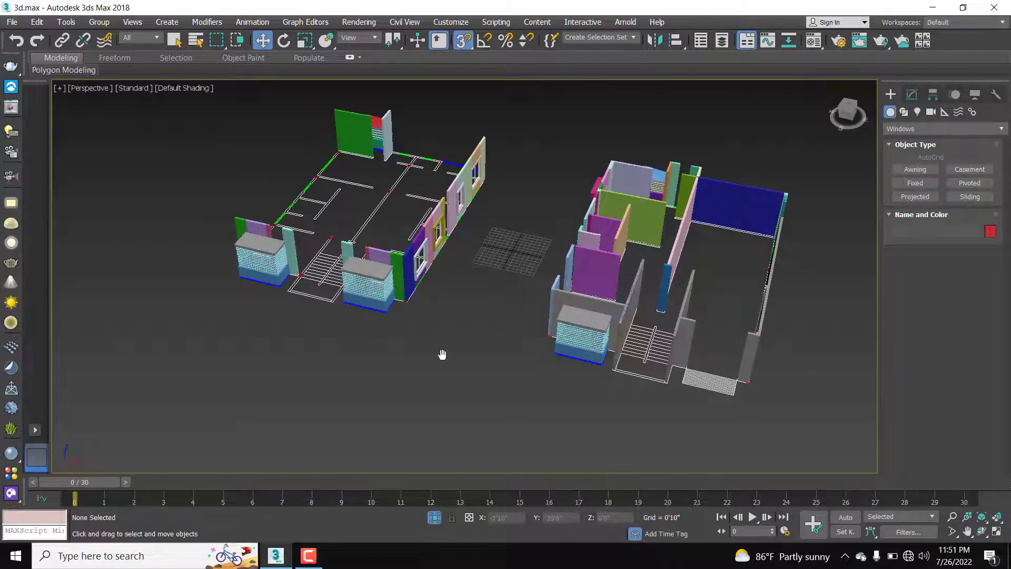
# Step: Examine the house's coloured walls, framed windows and front balconies from several distances and angles
pyautogui.keyDown('alt'); pyautogui.moveTo(442, 355); pyautogui.dragTo(381, 323, button='middle'); pyautogui.keyUp('alt')
pyautogui.scroll(4, 381, 280)
pyautogui.moveTo(381, 281); pyautogui.dragTo(501, 410, button='middle')
pyautogui.scroll(4, 501, 411)
pyautogui.keyDown('alt'); pyautogui.moveTo(552, 455); pyautogui.dragTo(556, 387, button='middle'); pyautogui.keyUp('alt')
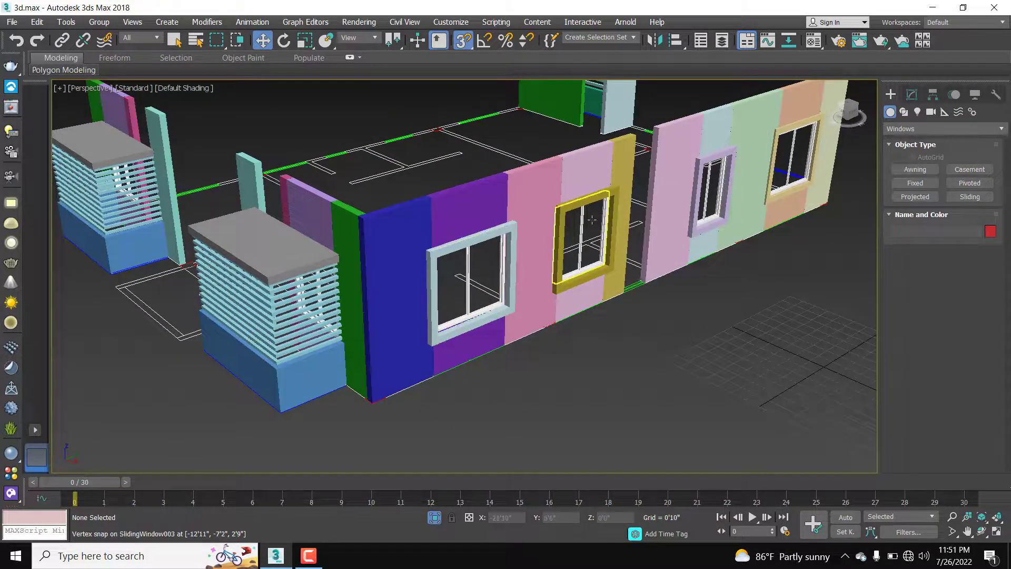
pyautogui.scroll(5, 574, 206)
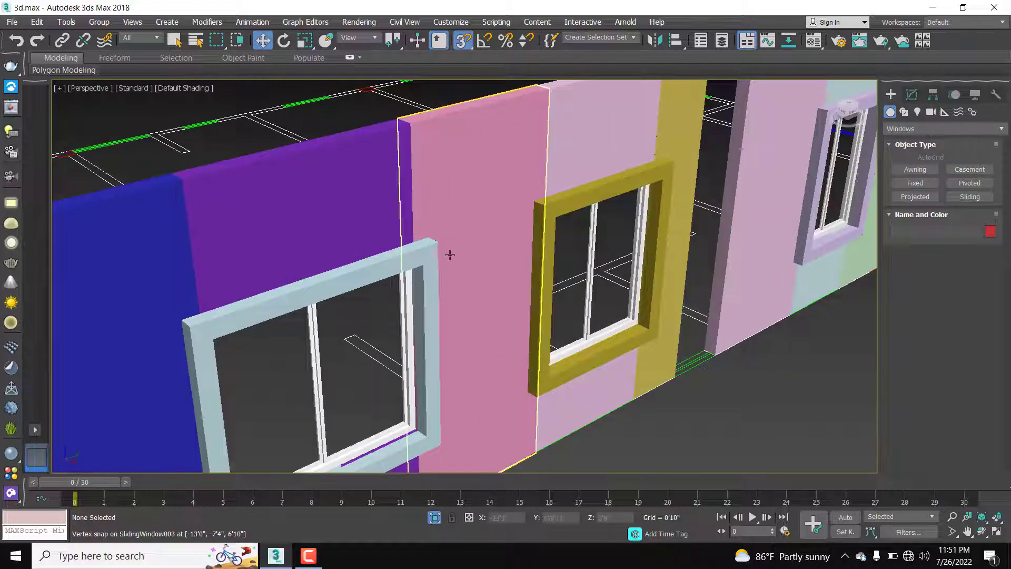
pyautogui.scroll(-4, 402, 256)
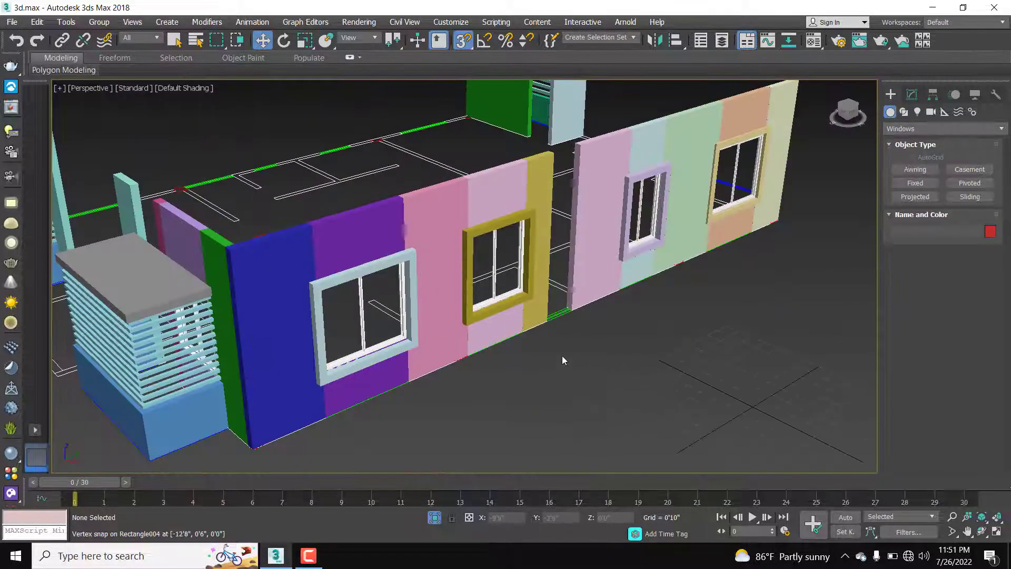
pyautogui.keyDown('alt'); pyautogui.moveTo(562, 357); pyautogui.dragTo(601, 298, button='middle'); pyautogui.keyUp('alt')
pyautogui.scroll(-4, 564, 363)
pyautogui.scroll(5, 561, 264)
pyautogui.scroll(-5, 561, 279)
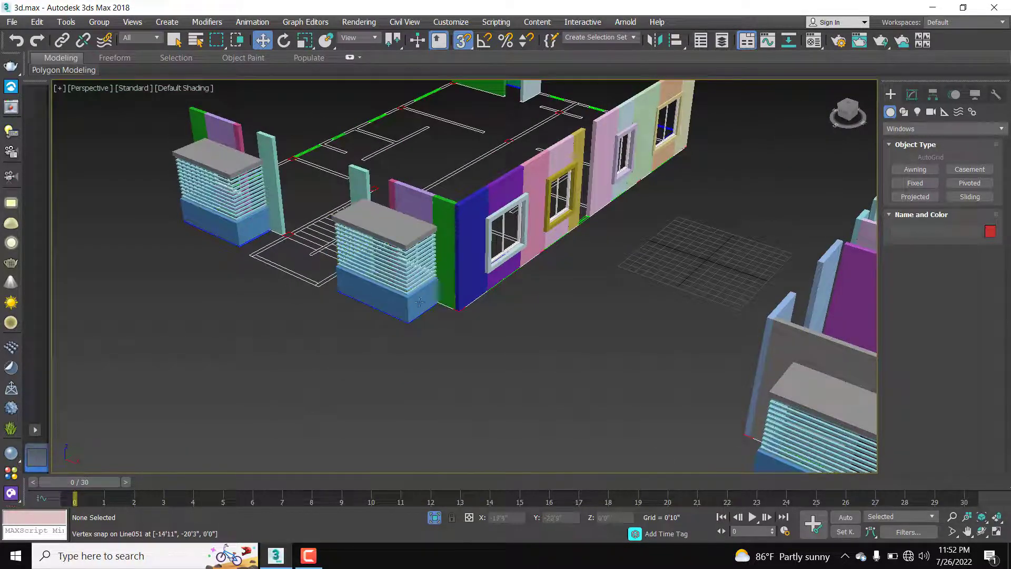
pyautogui.keyDown('alt'); pyautogui.moveTo(459, 356); pyautogui.dragTo(446, 348, button='middle'); pyautogui.keyUp('alt')
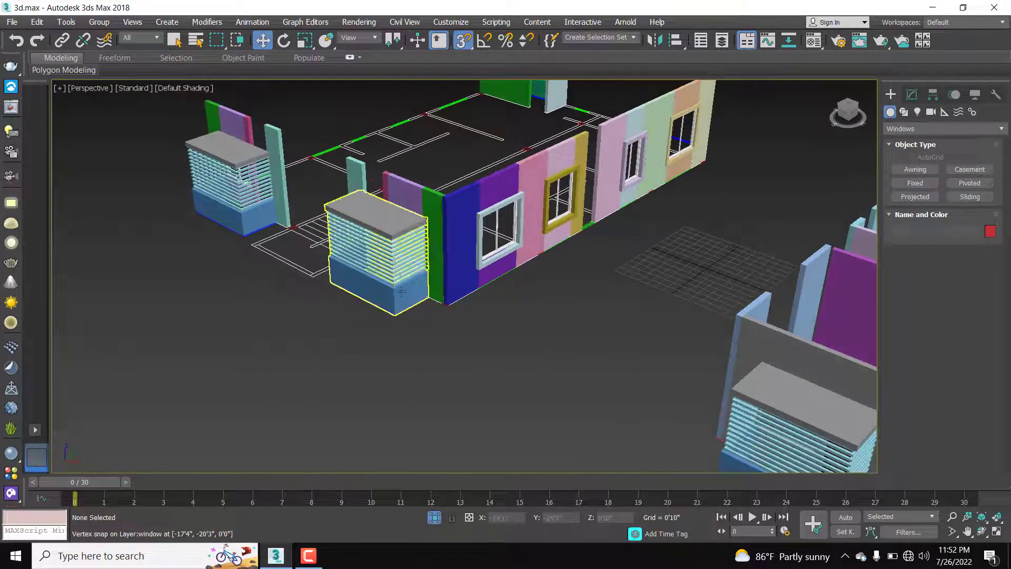
# Step: Hide the front balcony group nearest the long wall with the framed windows
pyautogui.click(388, 251)
pyautogui.rightClick(393, 289)
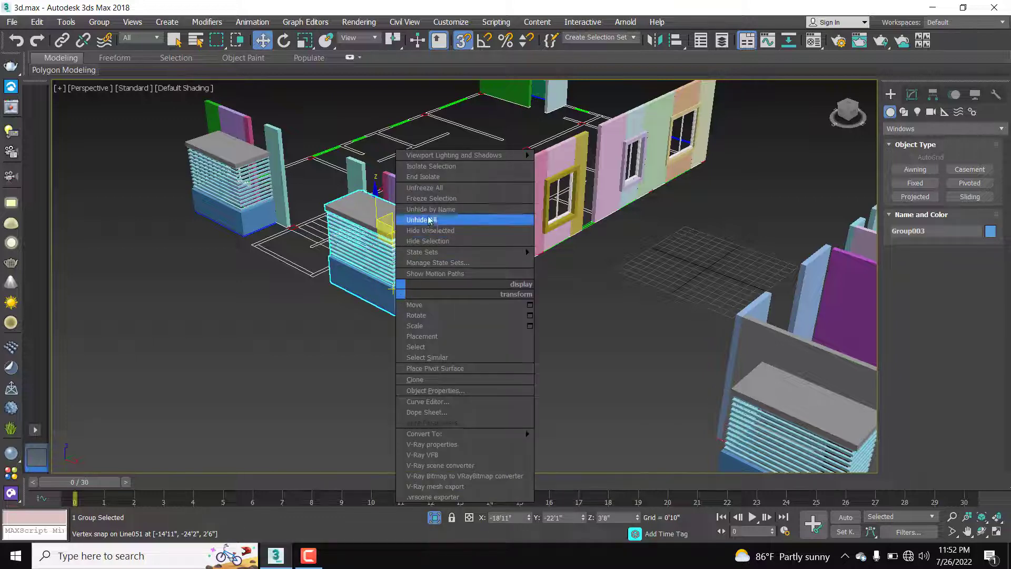
pyautogui.click(430, 241)
# Step: Draw a vertex-snapped box about 0'5" by 2'5" and 4'2" high in the door opening between the teal and pink front walls
pyautogui.keyDown('alt'); pyautogui.moveTo(375, 279); pyautogui.dragTo(410, 282, button='middle'); pyautogui.keyUp('alt')
pyautogui.scroll(6, 440, 313)
pyautogui.scroll(-5, 391, 231)
pyautogui.scroll(5, 445, 309)
pyautogui.scroll(-4, 445, 309)
pyautogui.scroll(5, 414, 311)
pyautogui.scroll(-6, 413, 312)
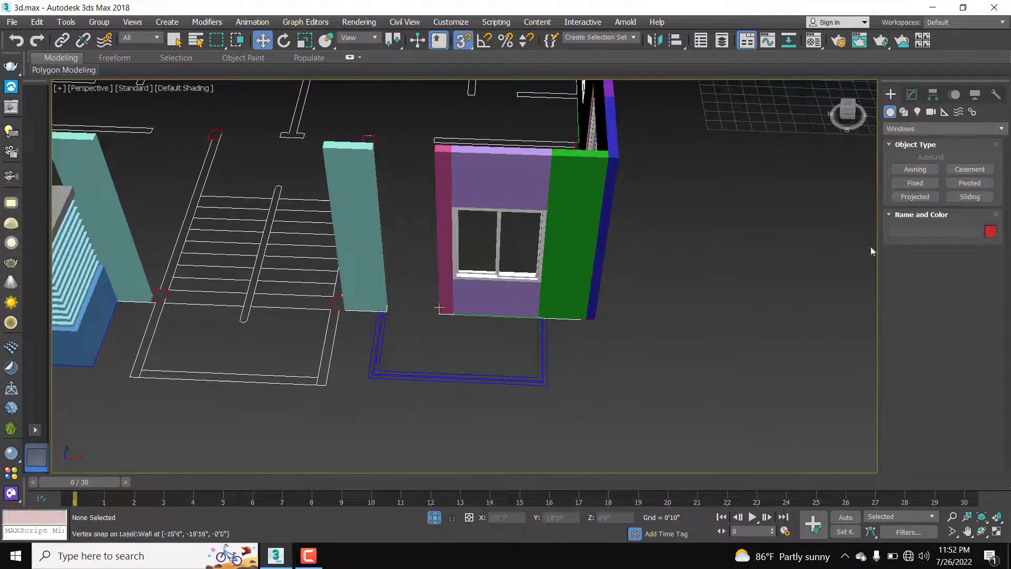
pyautogui.click(903, 129)
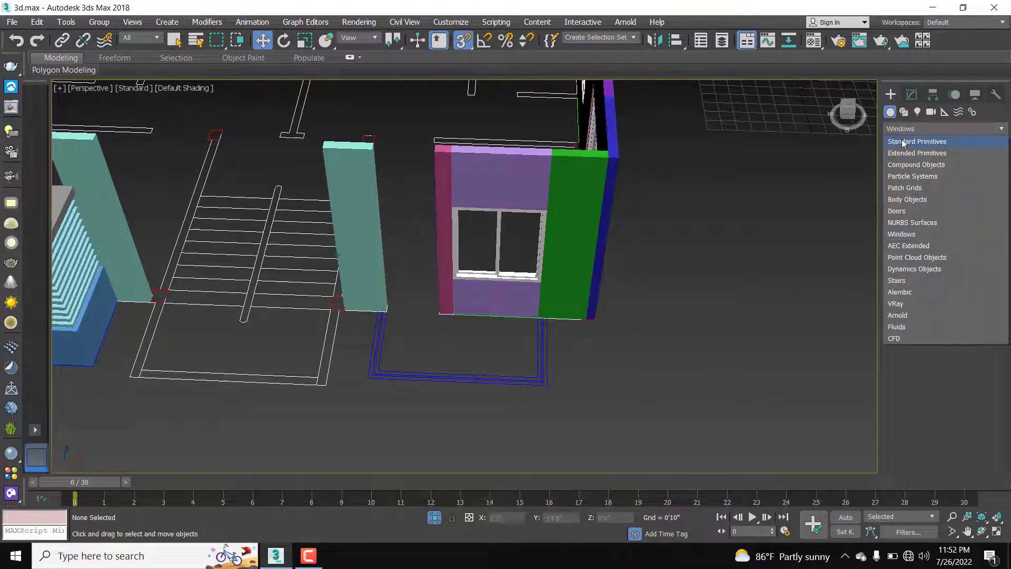
pyautogui.click(902, 143)
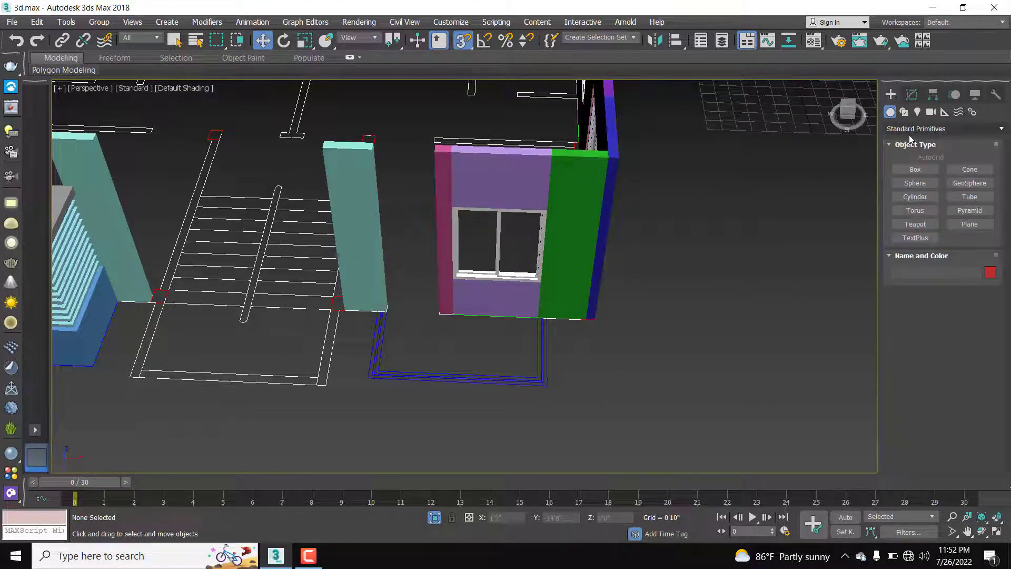
pyautogui.click(915, 168)
pyautogui.scroll(5, 400, 323)
pyautogui.moveTo(398, 325); pyautogui.dragTo(397, 318, button='middle')
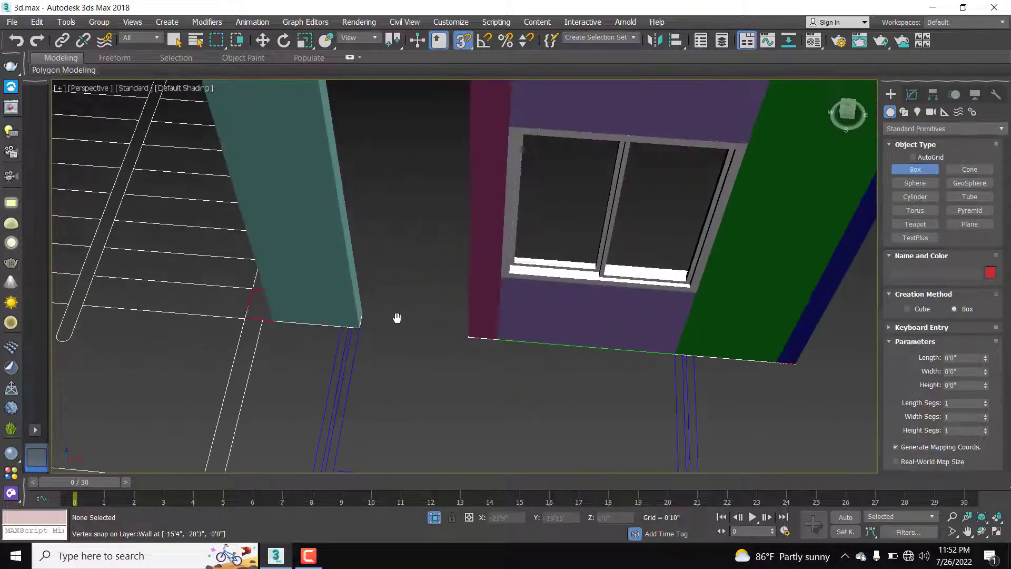
pyautogui.press('s')
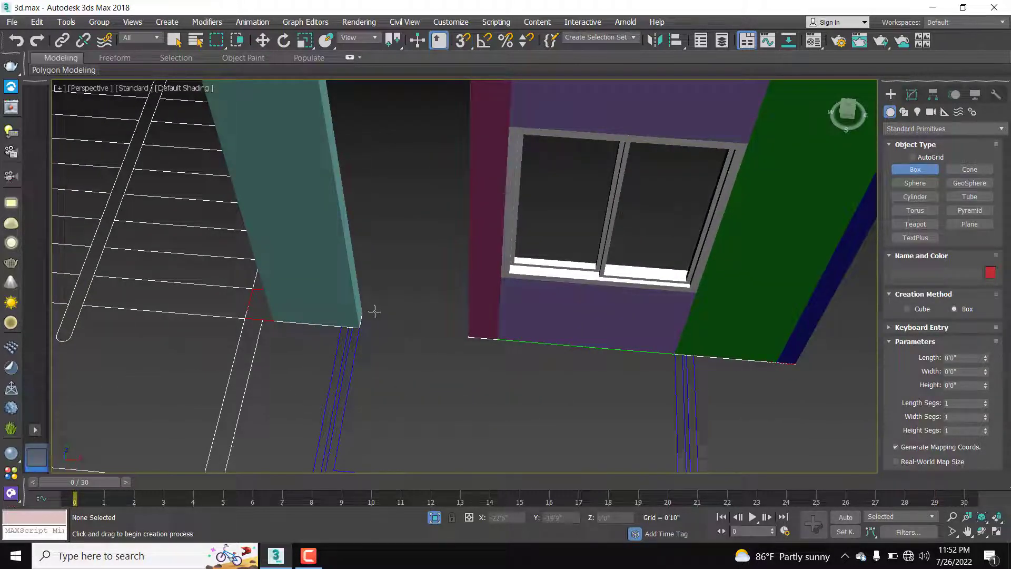
pyautogui.moveTo(361, 314); pyautogui.dragTo(469, 340)
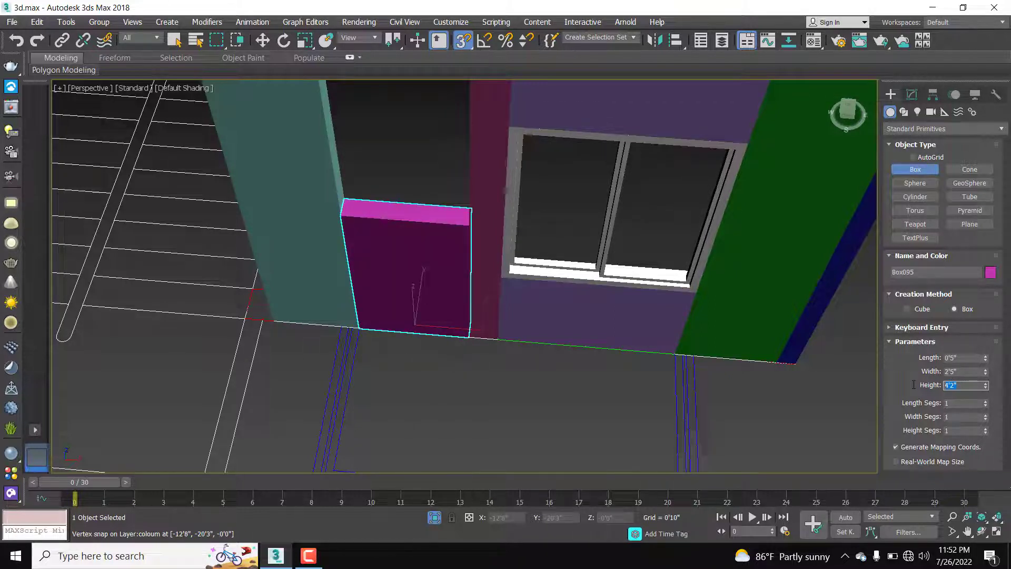
# Step: Set the new door box's height to 7' and finish box creation, leaving nothing selected
pyautogui.write('7')
pyautogui.press('Return')
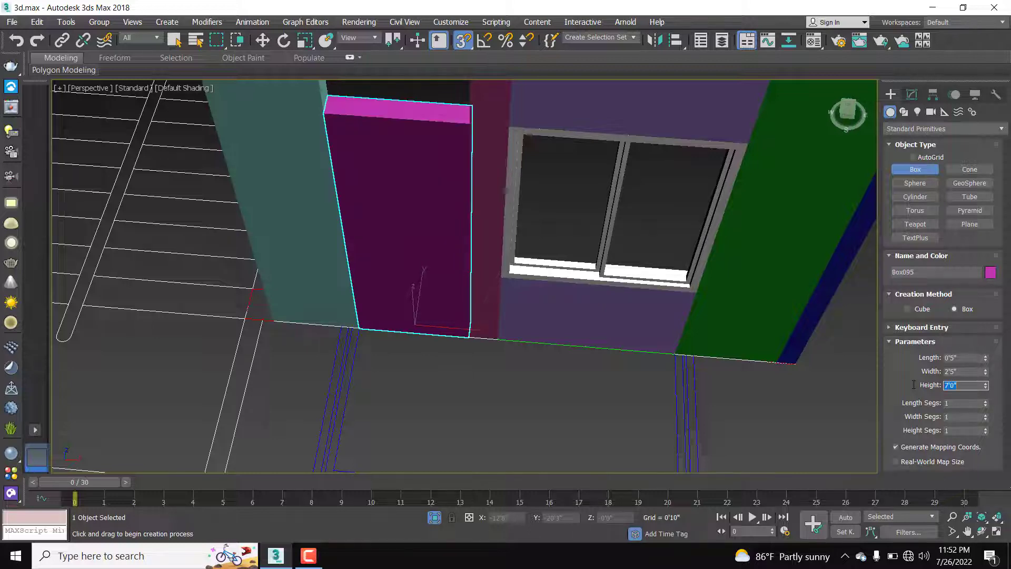
pyautogui.scroll(-3, 540, 434)
pyautogui.keyDown('alt'); pyautogui.moveTo(514, 423); pyautogui.dragTo(511, 399, button='middle'); pyautogui.keyUp('alt')
pyautogui.press('w')
pyautogui.rightClick(511, 399)
pyautogui.click(458, 190)
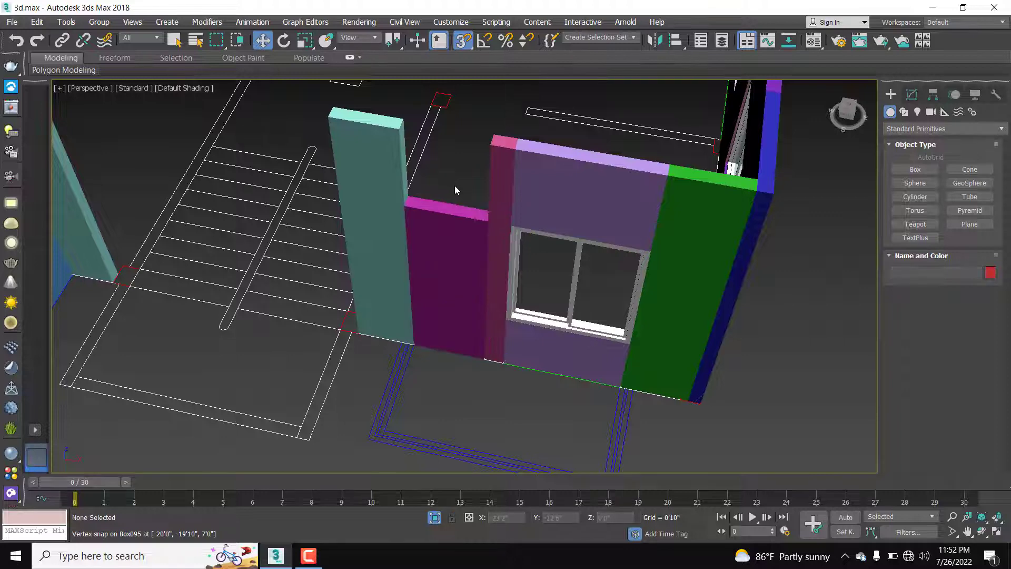
# Step: Create a vertex-snapped box 0'5" by 2'5" and 3'0" high above the door box, flush with the wall tops
pyautogui.moveTo(457, 190); pyautogui.dragTo(488, 267, button='middle')
pyautogui.click(916, 169)
pyautogui.scroll(4, 489, 267)
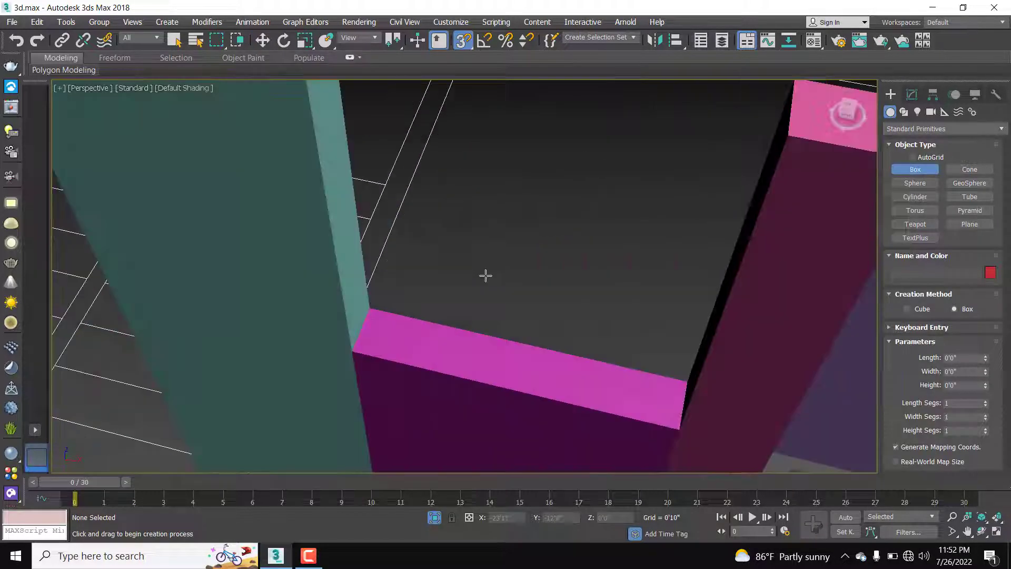
pyautogui.press('s')
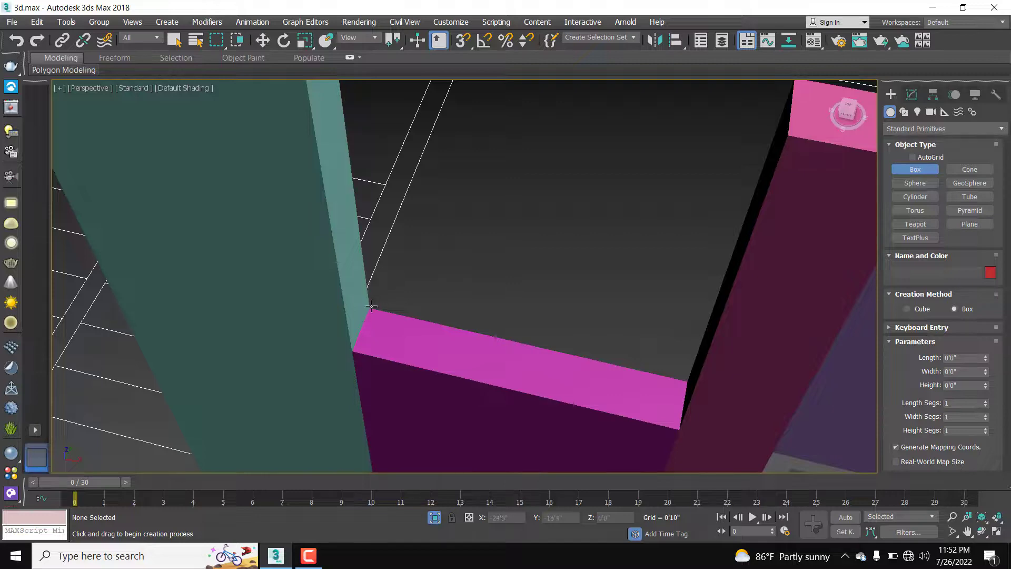
pyautogui.scroll(-4, 407, 285)
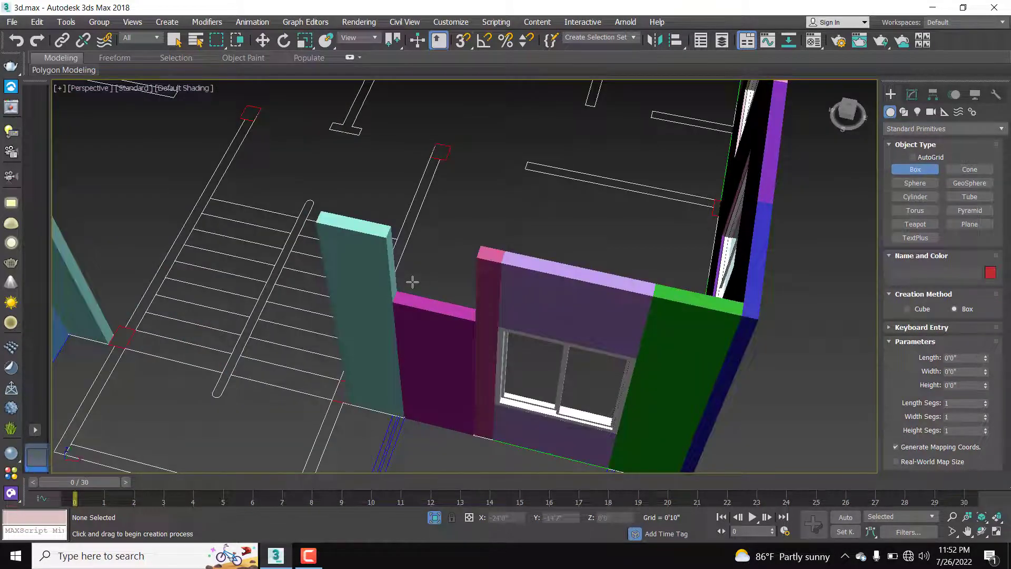
pyautogui.press('s')
pyautogui.scroll(4, 408, 287)
pyautogui.moveTo(364, 313)
pyautogui.mouseDown()
pyautogui.moveTo(452, 389)
pyautogui.moveTo(677, 408)
pyautogui.moveTo(671, 433)
pyautogui.mouseUp()
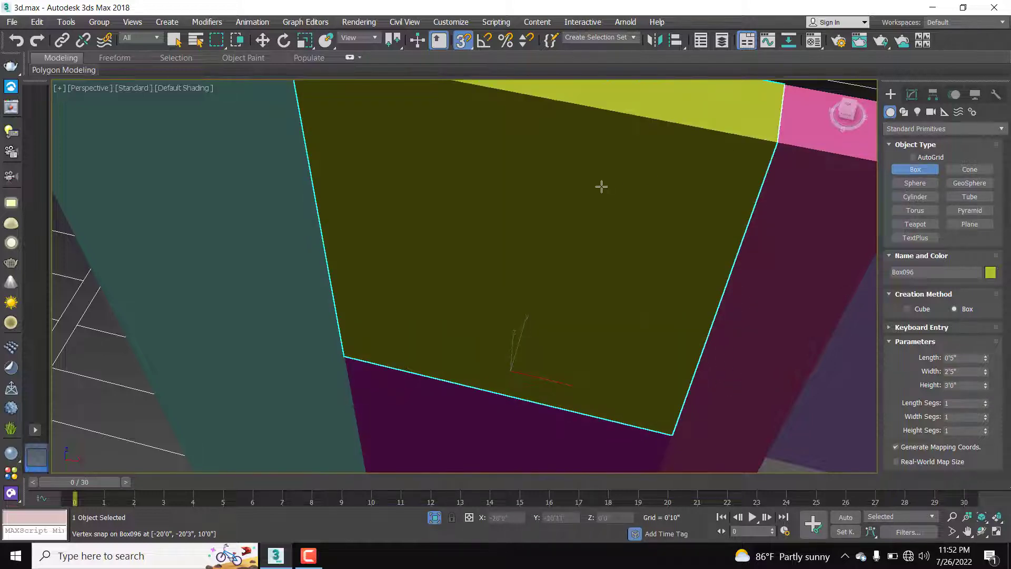
pyautogui.scroll(-8, 601, 186)
pyautogui.moveTo(574, 384); pyautogui.dragTo(580, 334, button='middle')
pyautogui.rightClick(596, 404)
pyautogui.click(596, 404)
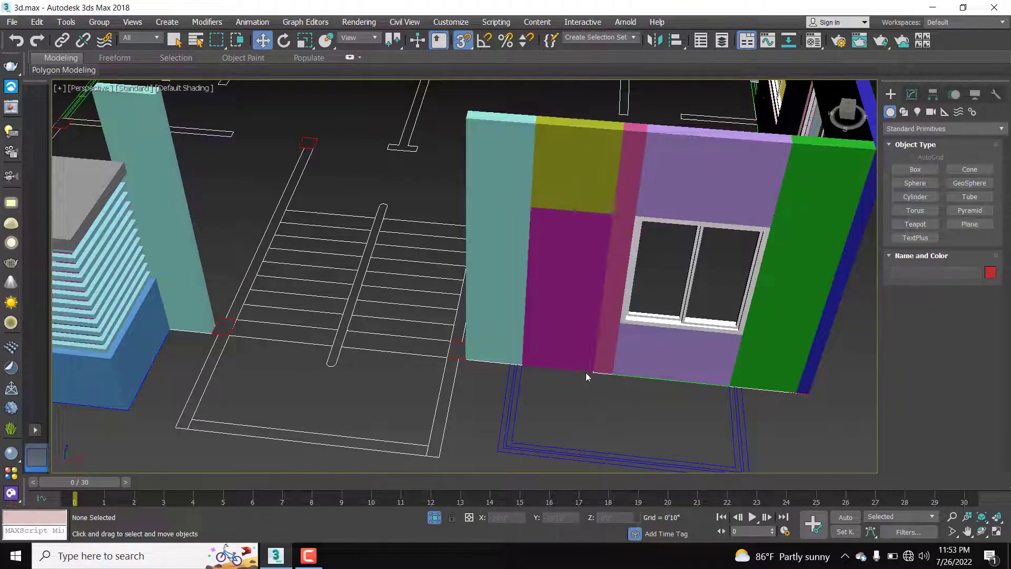
pyautogui.click(567, 284)
pyautogui.moveTo(632, 415); pyautogui.dragTo(602, 348, button='middle')
pyautogui.click(602, 349)
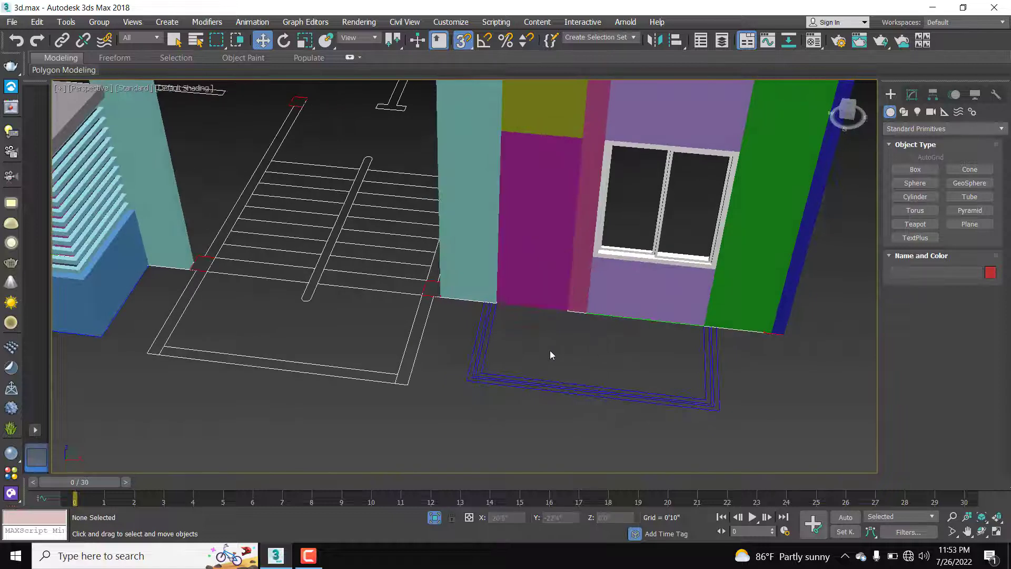
pyautogui.scroll(-4, 567, 346)
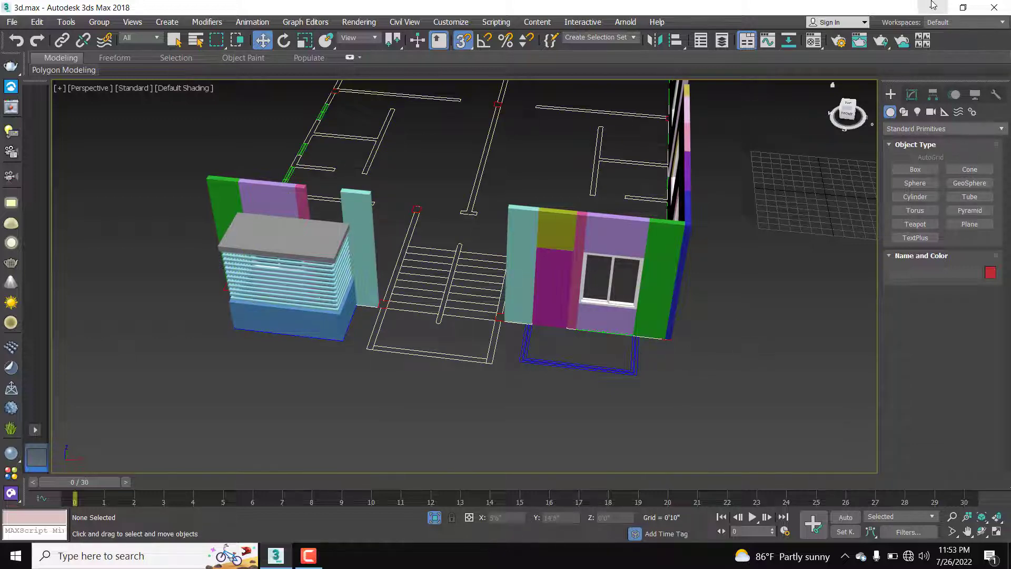
# Step: Turn on the computer's Wi-Fi and select the Ucrine network from the available list
pyautogui.click(907, 557)
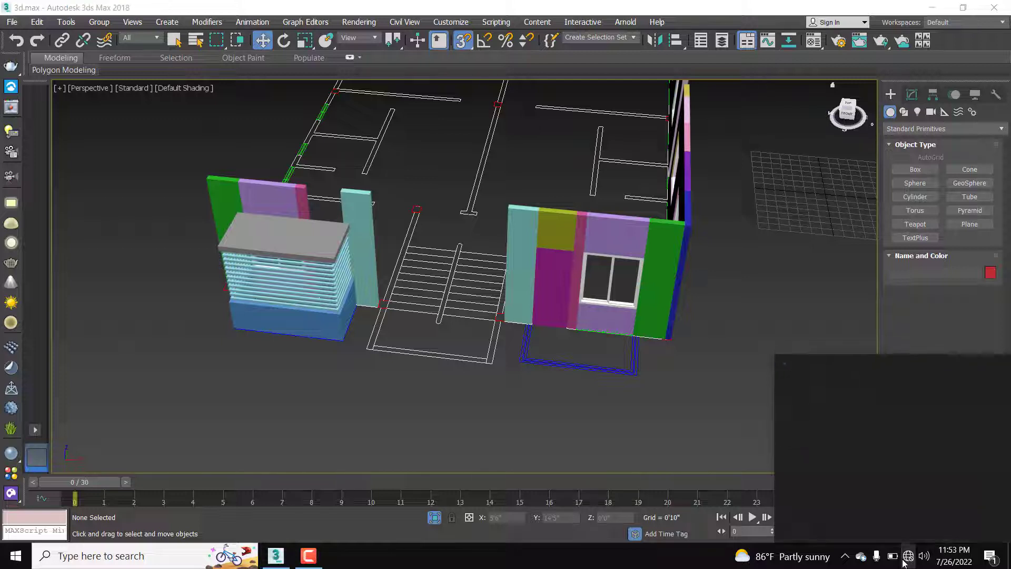
pyautogui.click(805, 516)
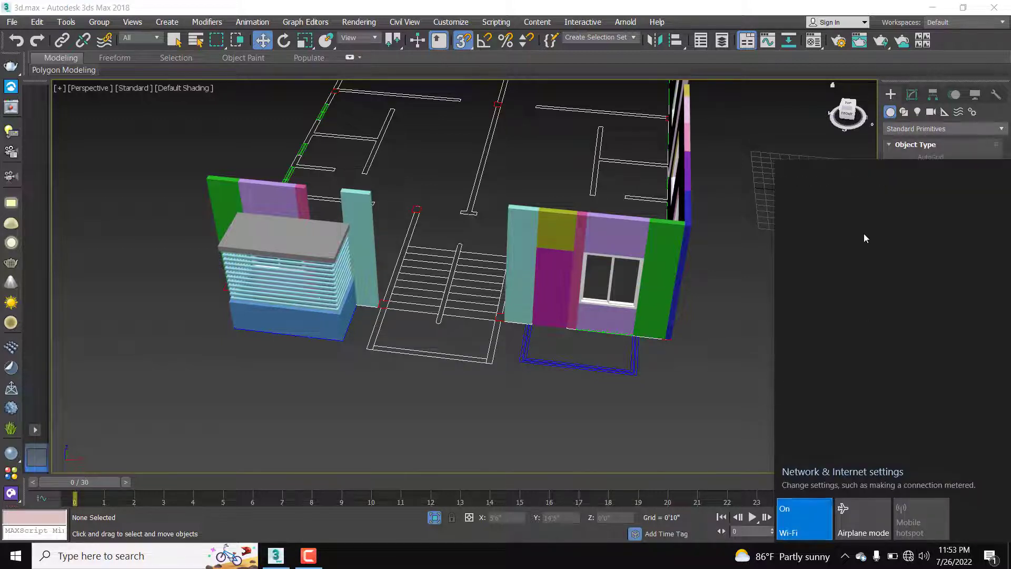
pyautogui.click(830, 190)
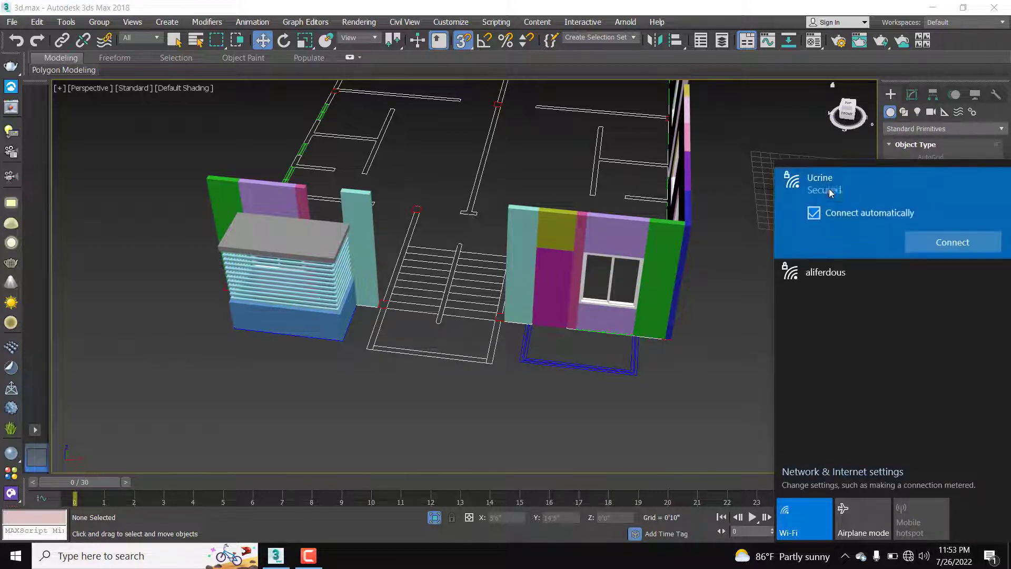
# Step: Switch to Chrome, search Google for "door texture" and show the image results
pyautogui.click(941, 7)
pyautogui.doubleClick(25, 208)
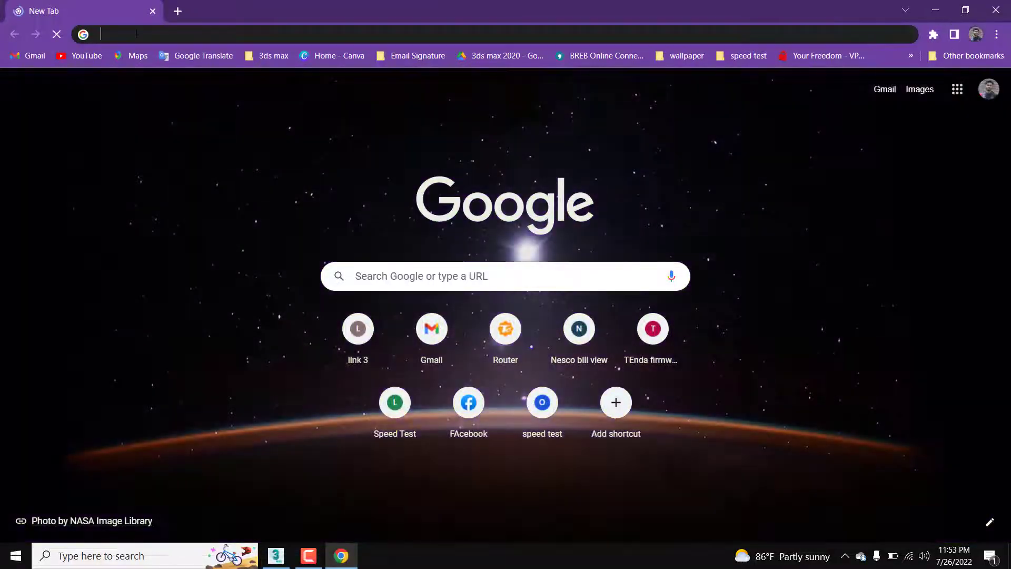
pyautogui.click(136, 33)
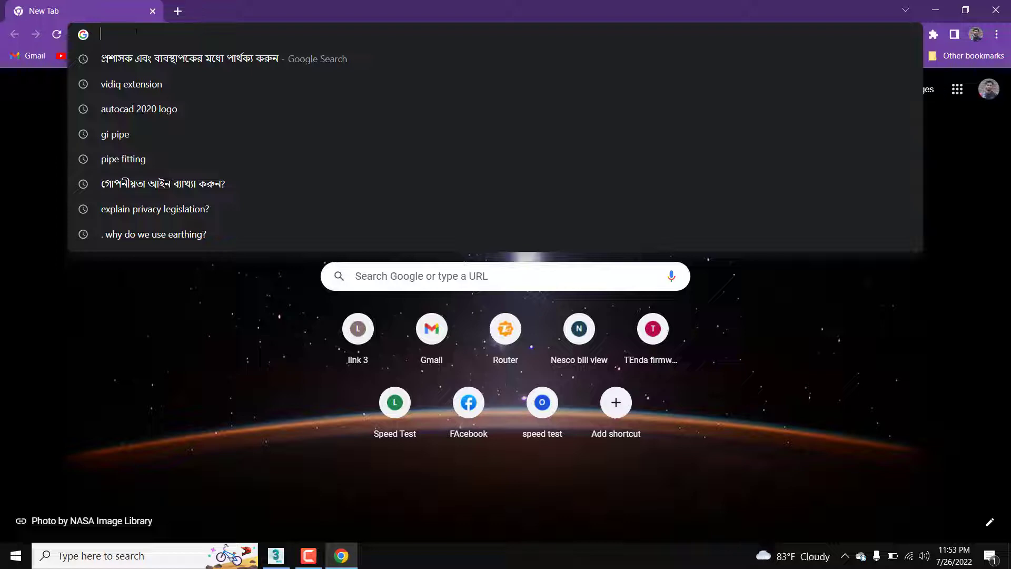
pyautogui.write('d')
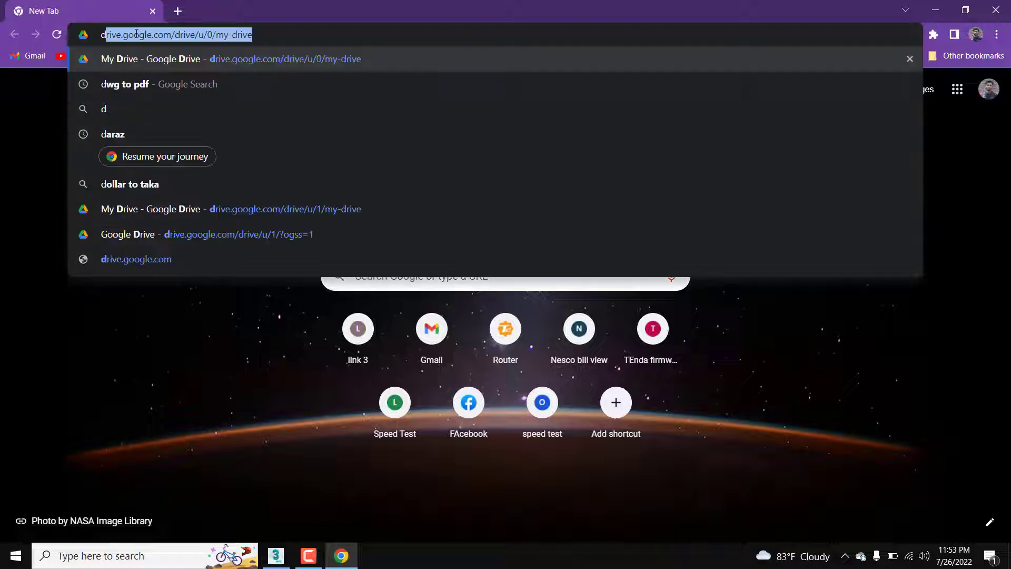
pyautogui.write('oor t')
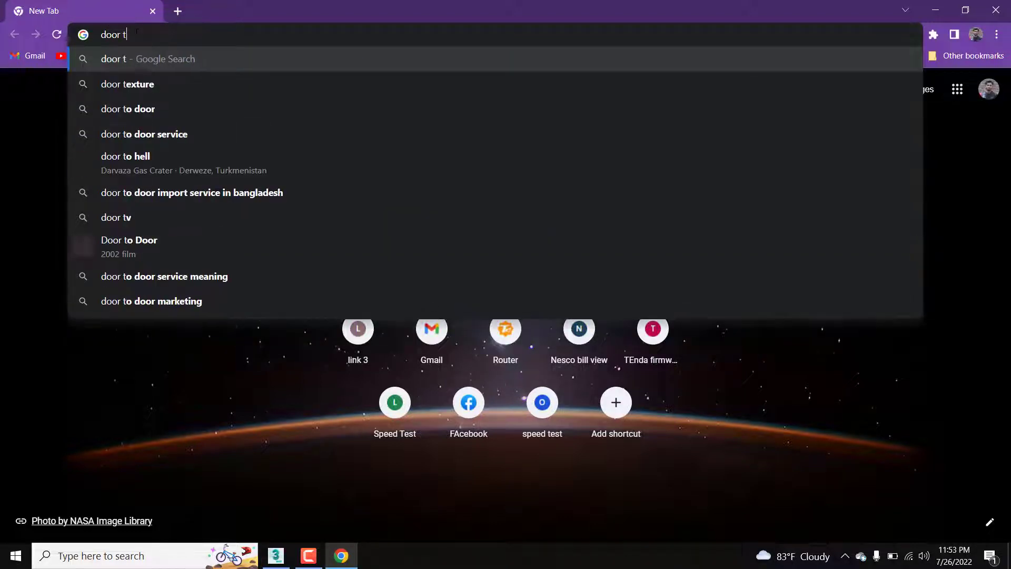
pyautogui.write('exture')
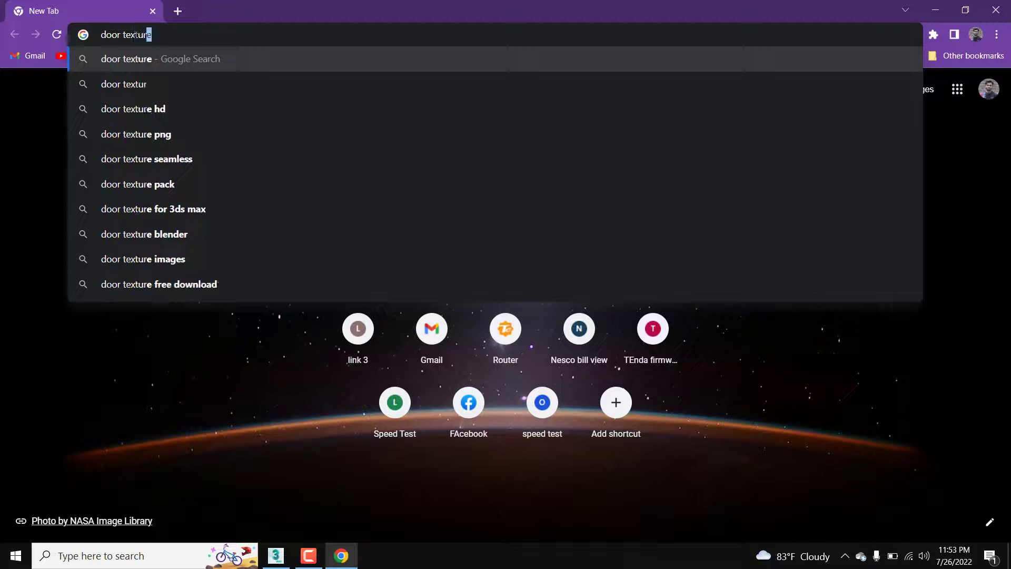
pyautogui.press('Return')
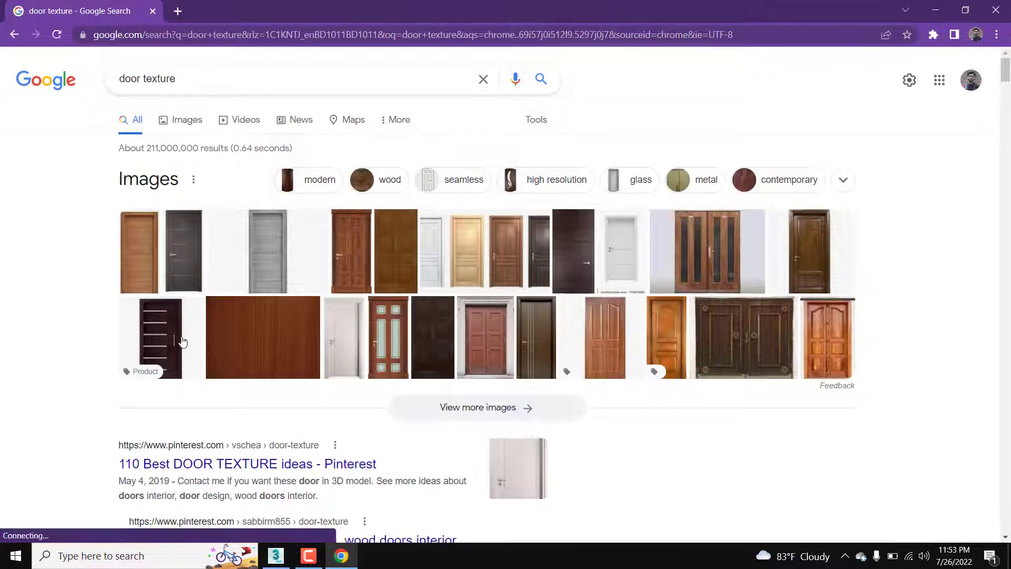
pyautogui.scroll(-1, 294, 227)
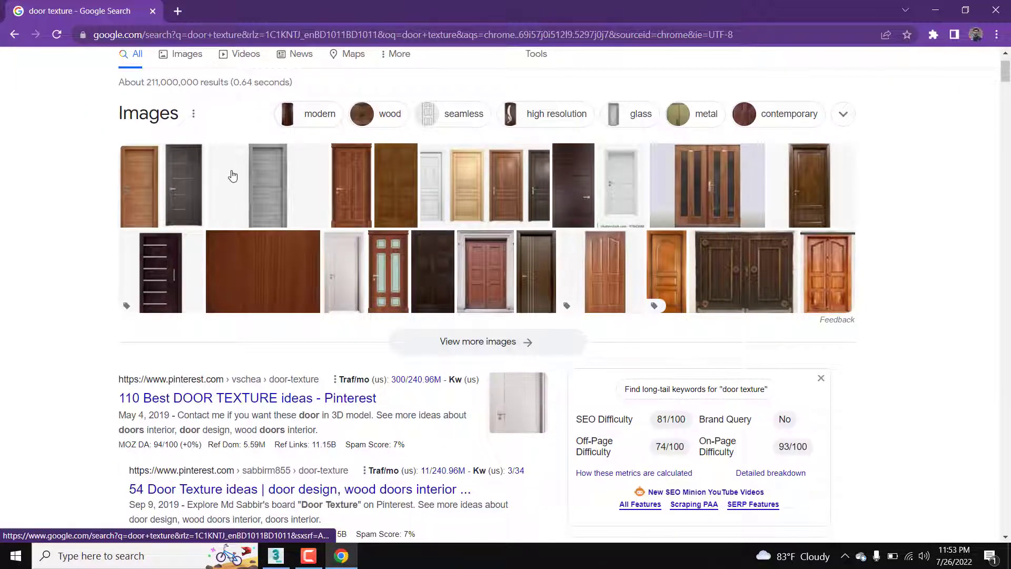
pyautogui.scroll(1, 233, 176)
pyautogui.click(193, 124)
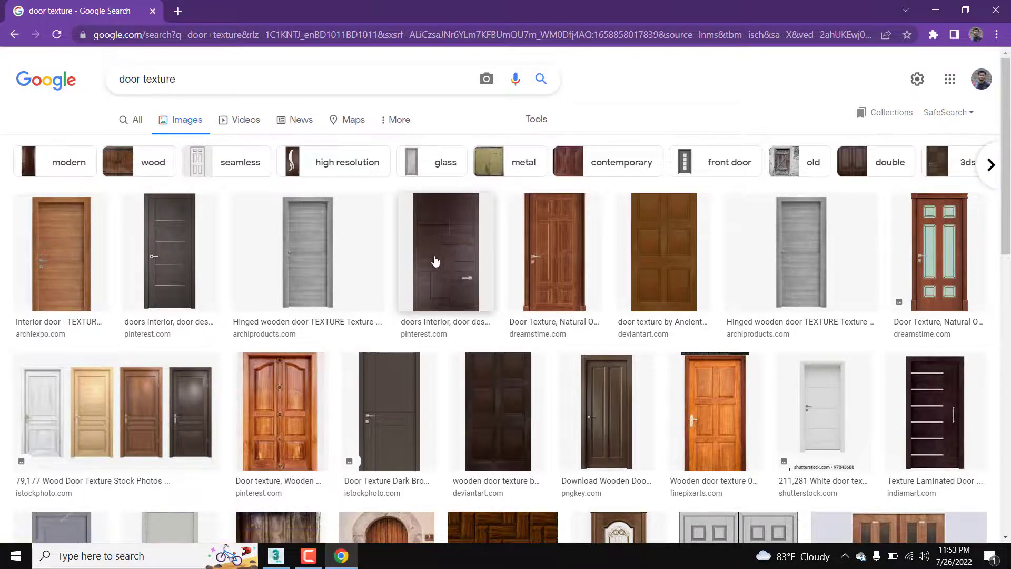
# Step: Save the dark brown panelled door image from the Pinterest result to the Desktop as a JPEG
pyautogui.click(434, 259)
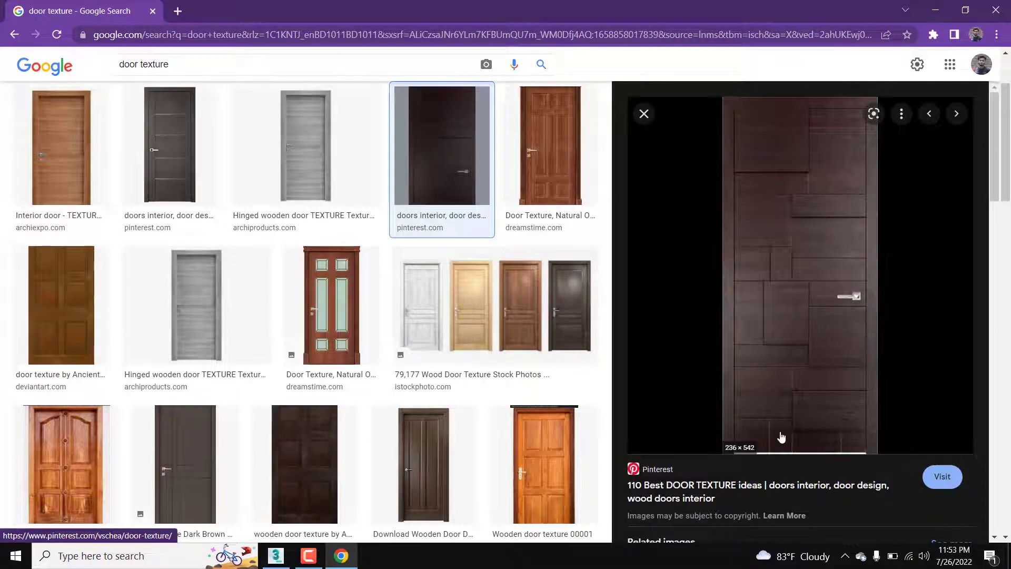
pyautogui.rightClick(814, 237)
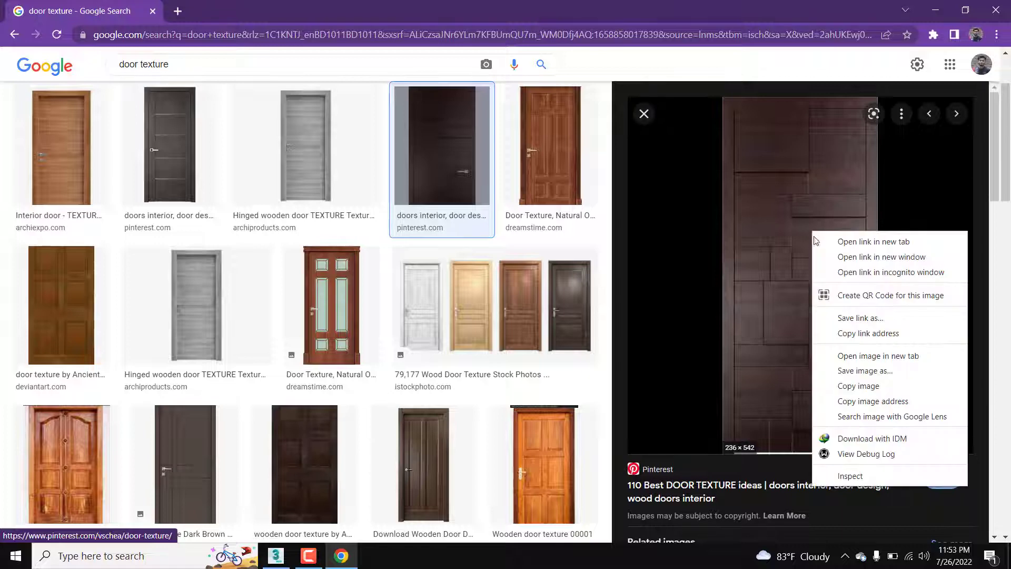
pyautogui.click(869, 372)
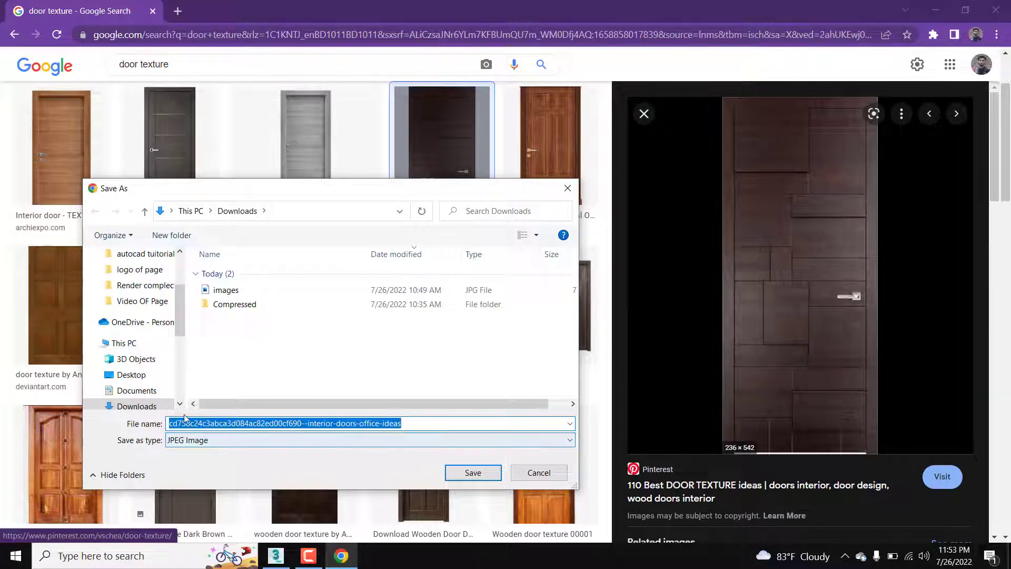
pyautogui.click(133, 374)
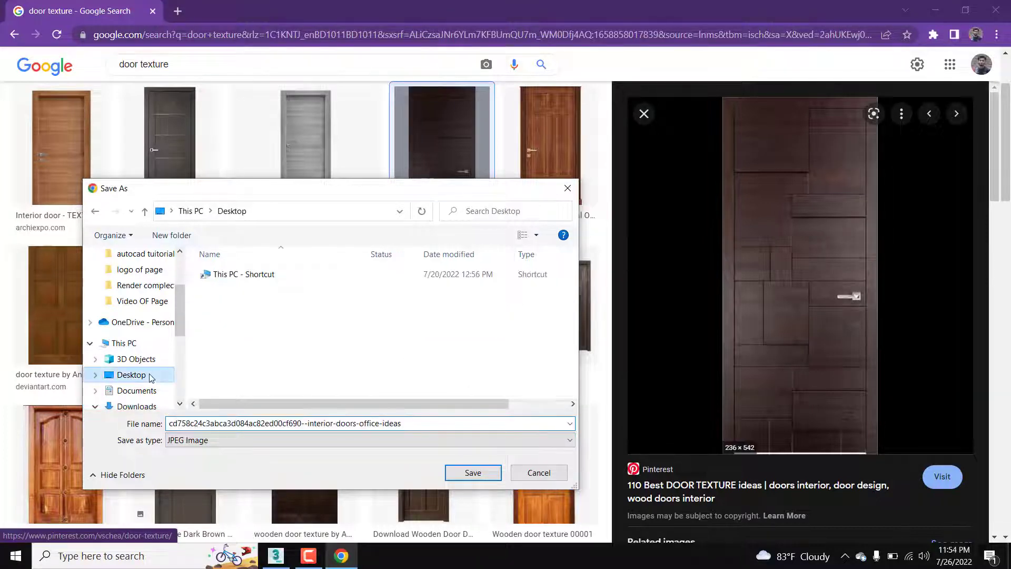
pyautogui.click(477, 474)
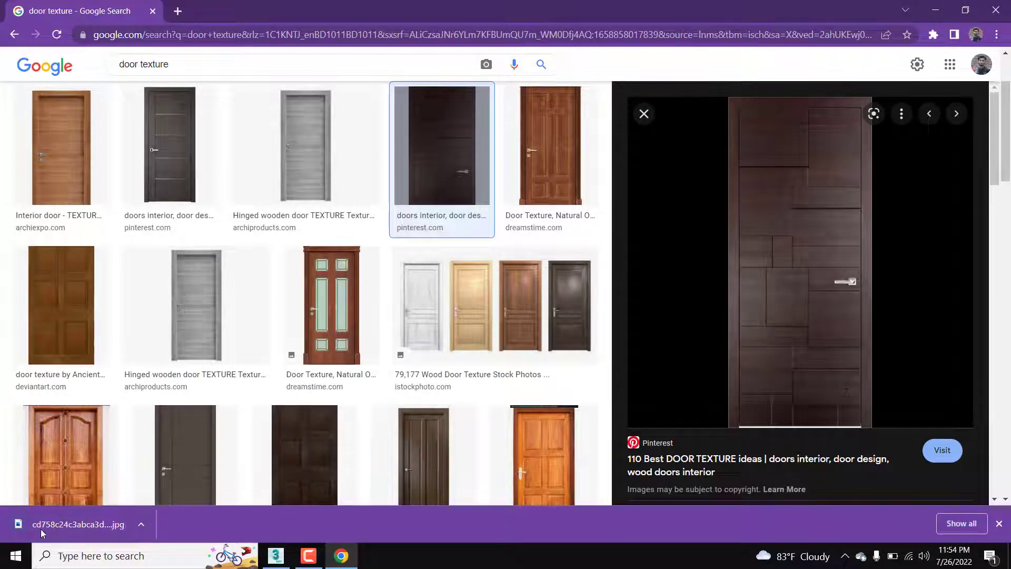
# Step: Minimize the browser and turn off the computer's Wi-Fi
pyautogui.click(936, 10)
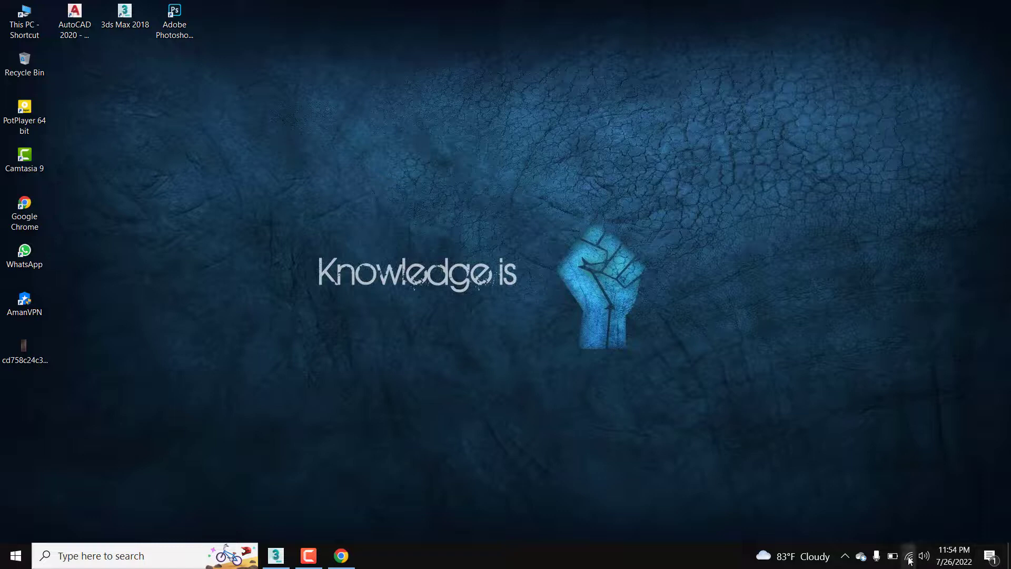
pyautogui.click(910, 560)
pyautogui.click(800, 521)
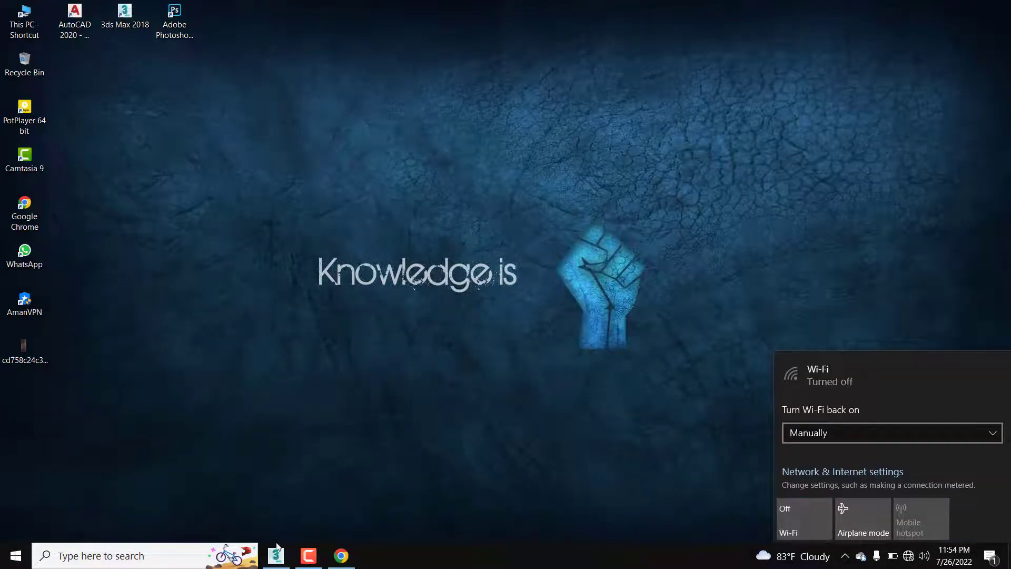
# Step: Switch to 3ds Max and change the sixth sample slot's material, 06 - Default, to VRayMtl
pyautogui.click(277, 555)
pyautogui.moveTo(327, 448); pyautogui.dragTo(388, 316, button='middle')
pyautogui.keyDown('alt'); pyautogui.moveTo(387, 373); pyautogui.dragTo(373, 373, button='middle'); pyautogui.keyUp('alt')
pyautogui.moveTo(455, 344); pyautogui.dragTo(430, 369, button='middle')
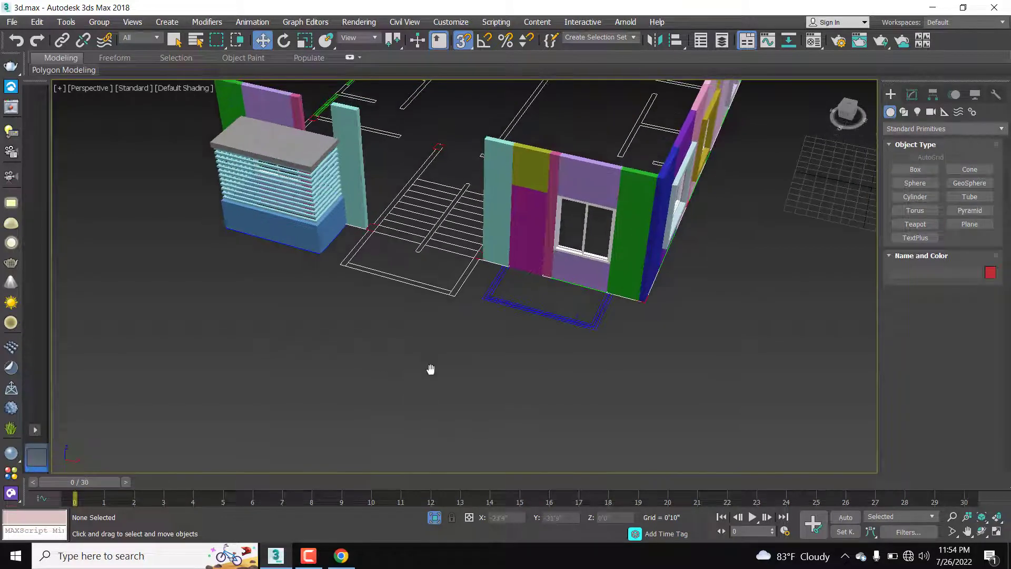
pyautogui.press('m')
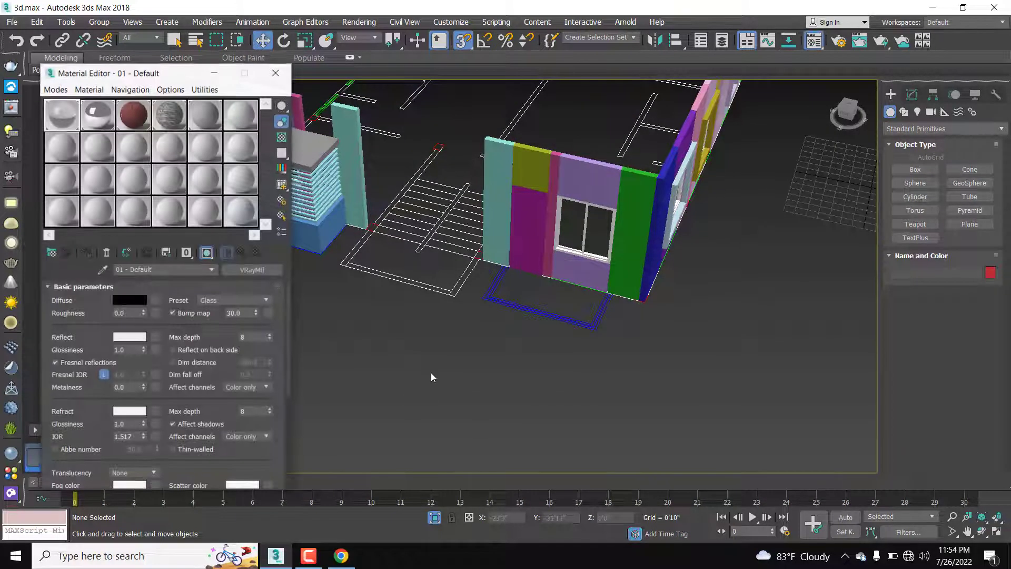
pyautogui.click(201, 120)
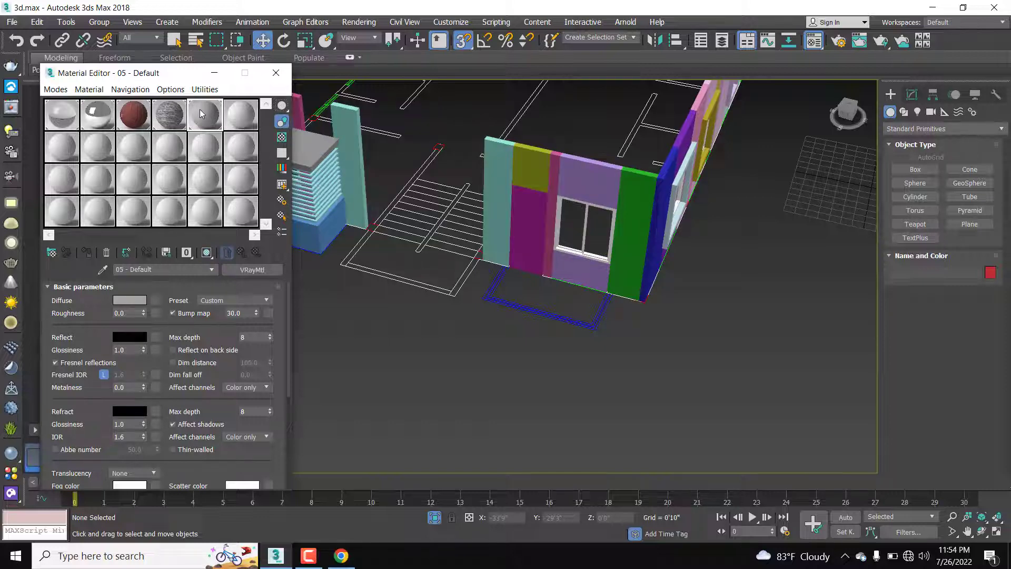
pyautogui.click(260, 270)
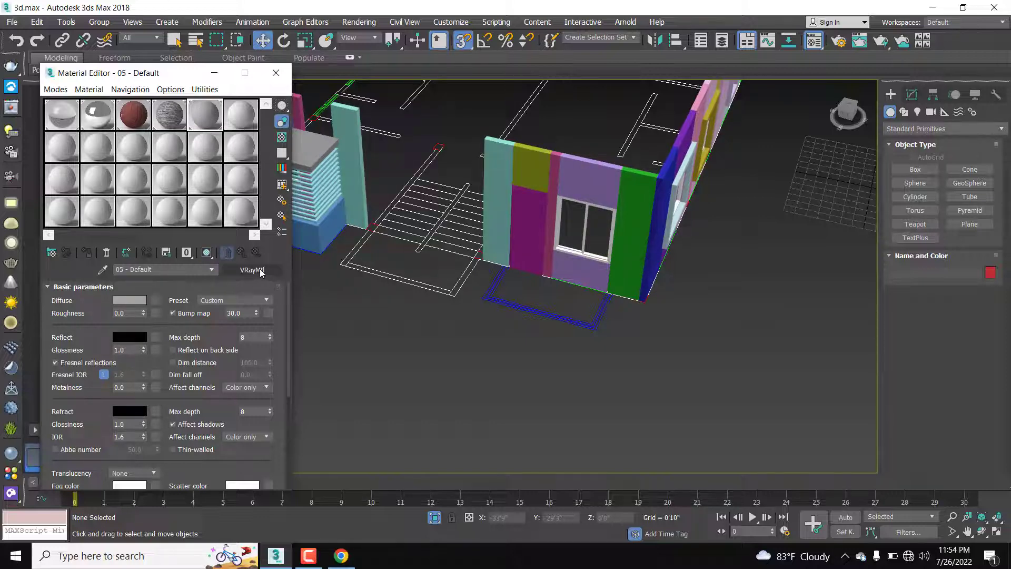
pyautogui.click(242, 117)
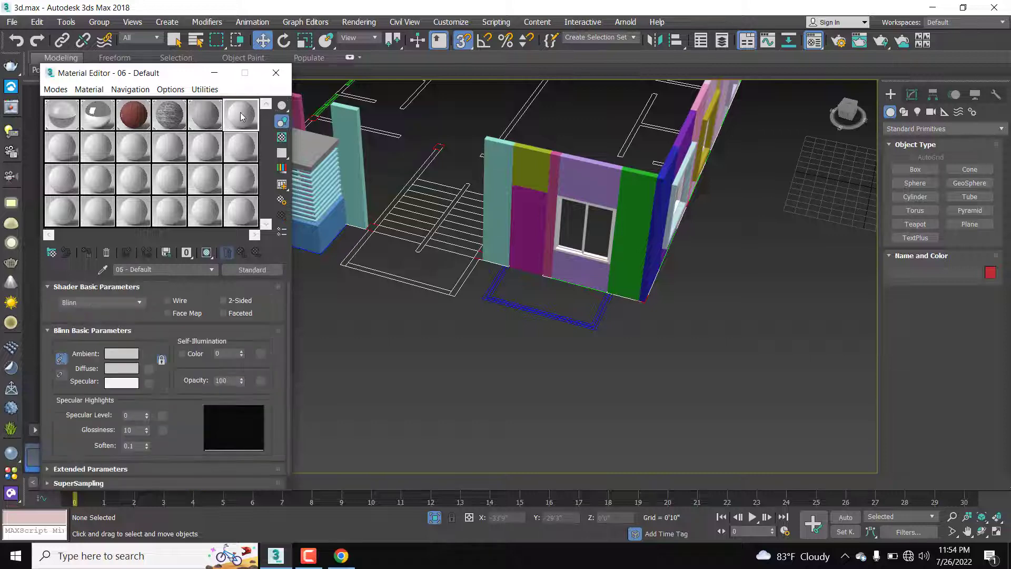
pyautogui.click(255, 270)
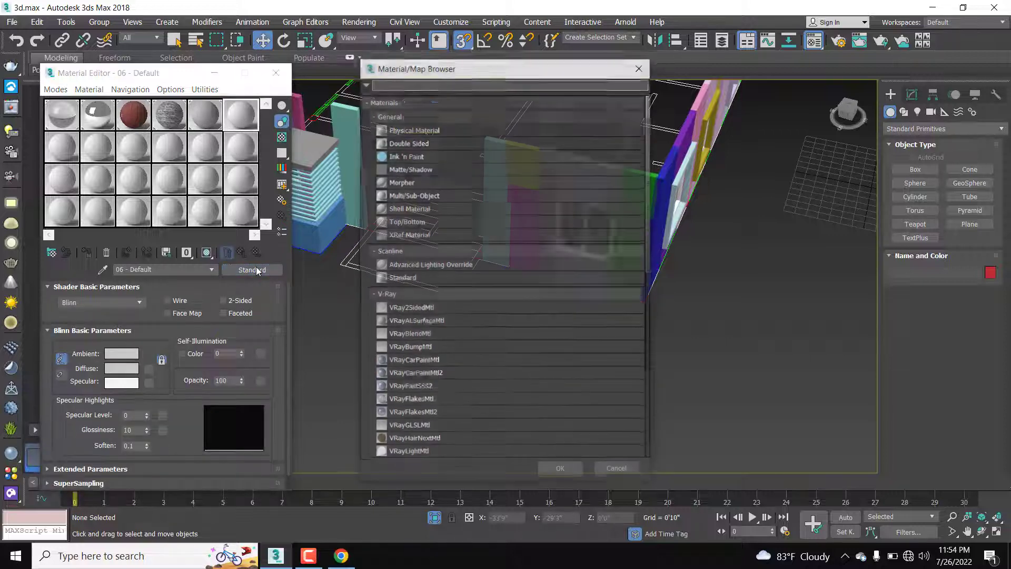
pyautogui.scroll(-2, 451, 416)
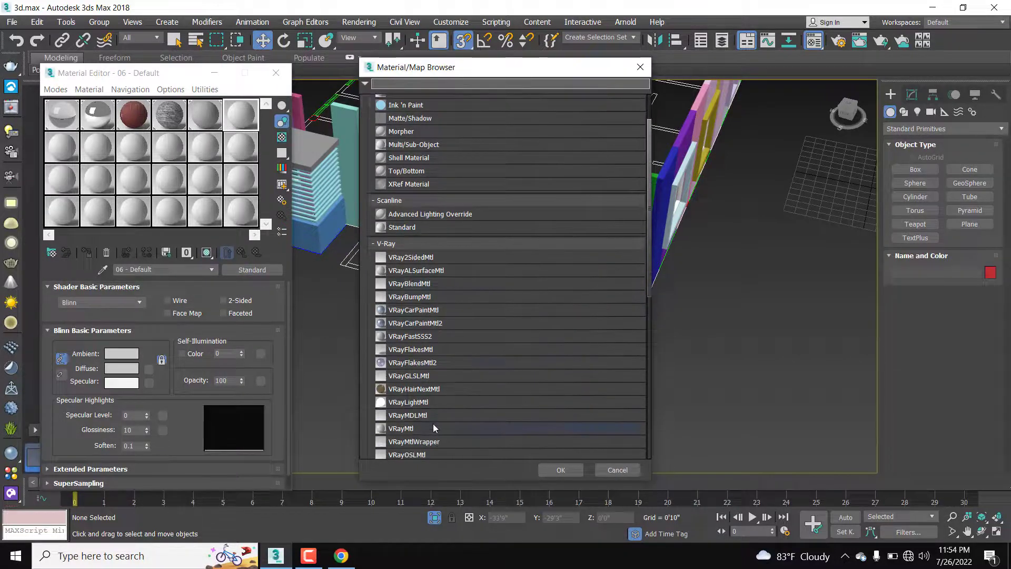
pyautogui.click(433, 425)
pyautogui.click(562, 470)
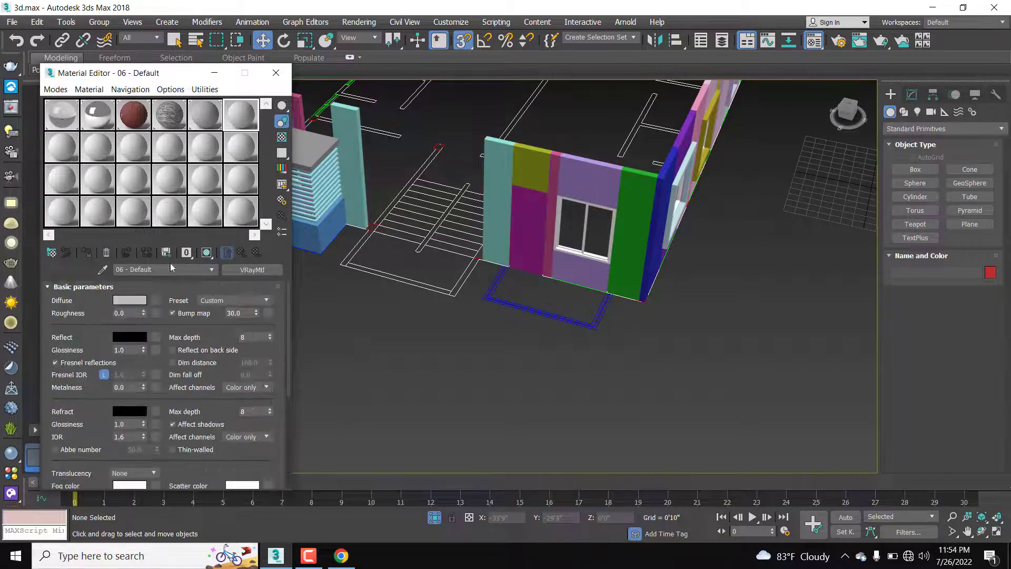
# Step: Load the saved interior-doors-office-ideas JPEG from the Desktop as a Bitmap in the material's diffuse map
pyautogui.click(156, 300)
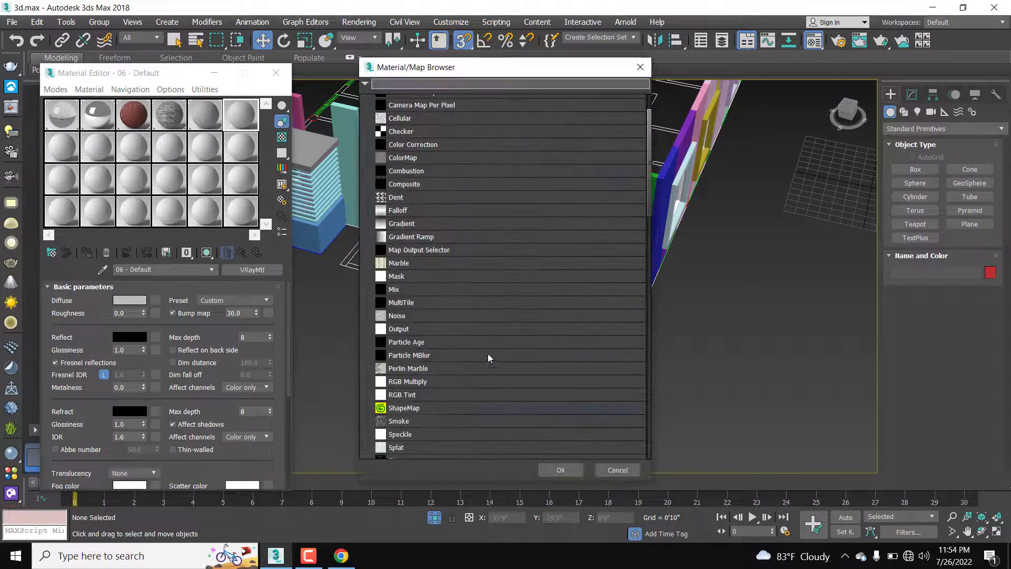
pyautogui.scroll(2, 493, 264)
pyautogui.click(412, 130)
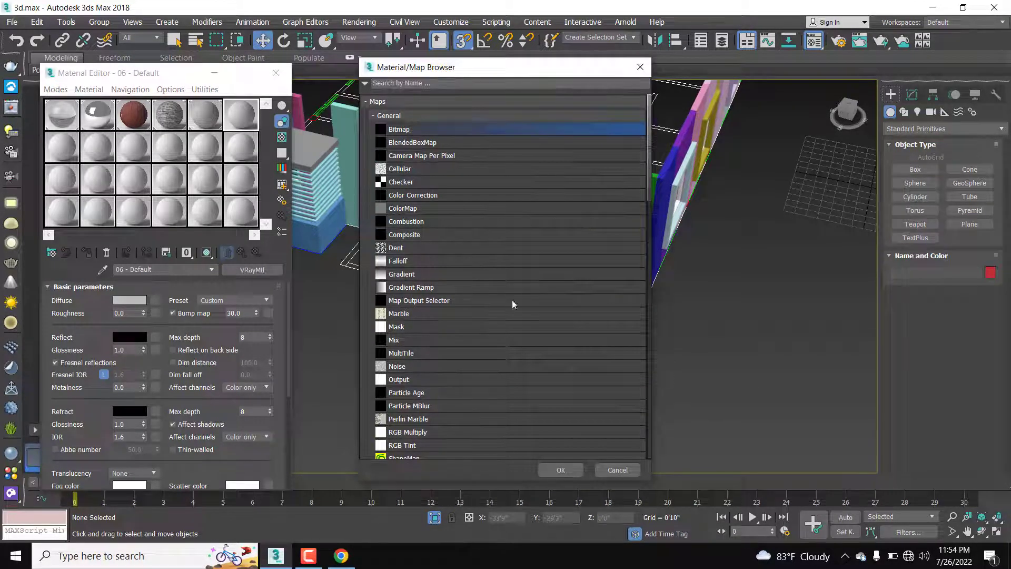
pyautogui.click(565, 469)
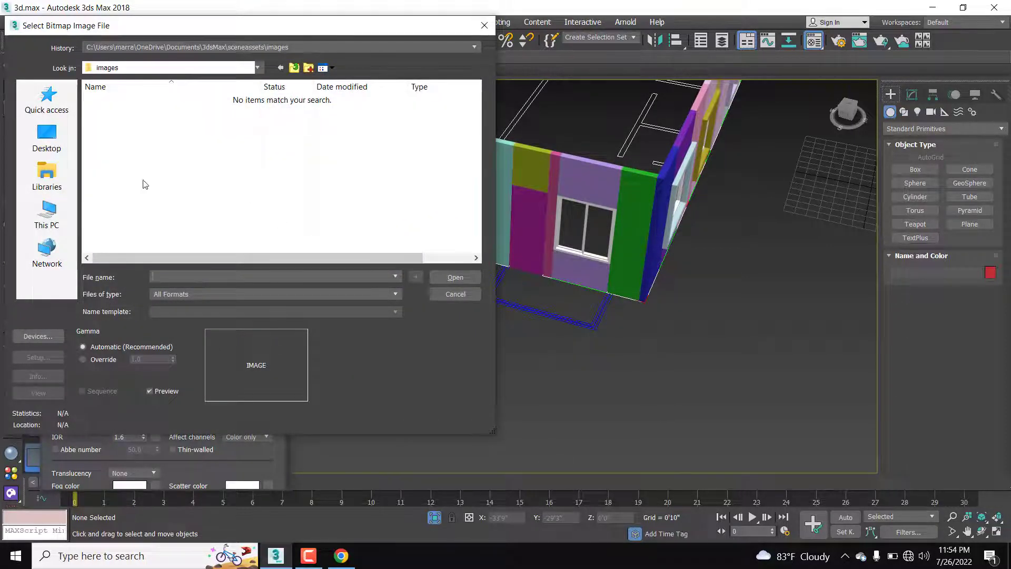
pyautogui.click(53, 140)
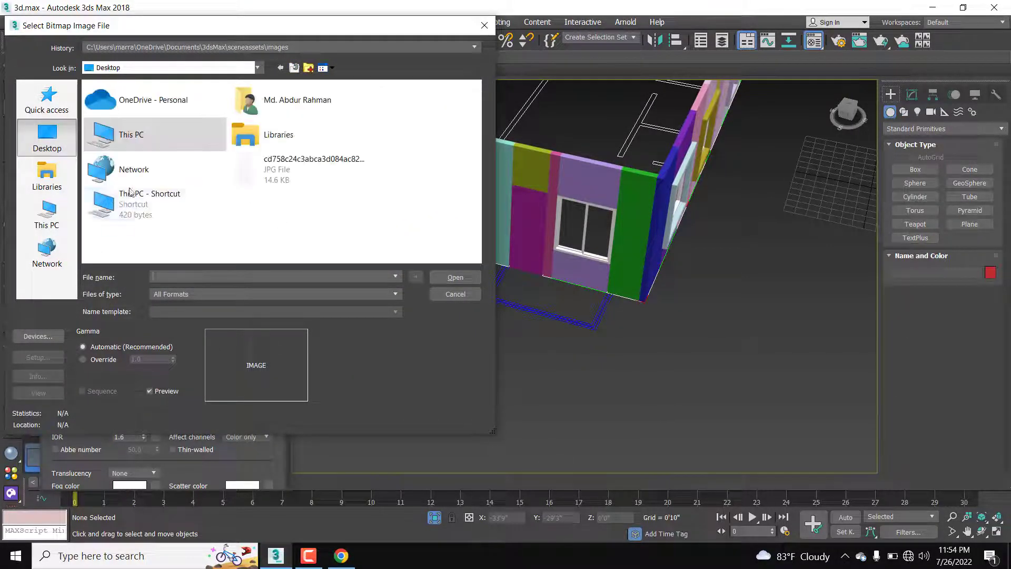
pyautogui.click(298, 168)
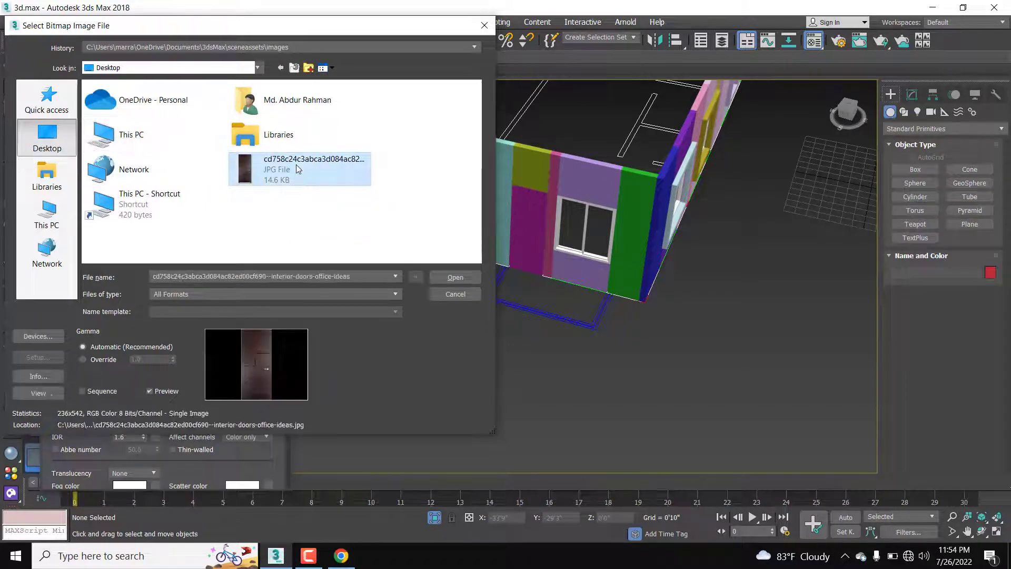
pyautogui.click(453, 276)
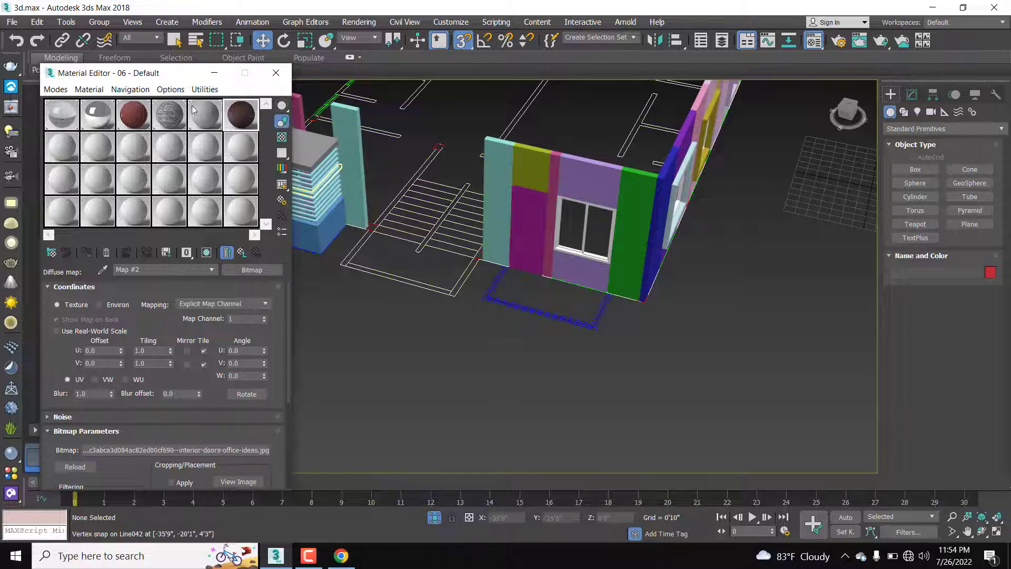
# Step: Assign the door material to the magenta door box and show the shaded material in the viewport
pyautogui.click(527, 225)
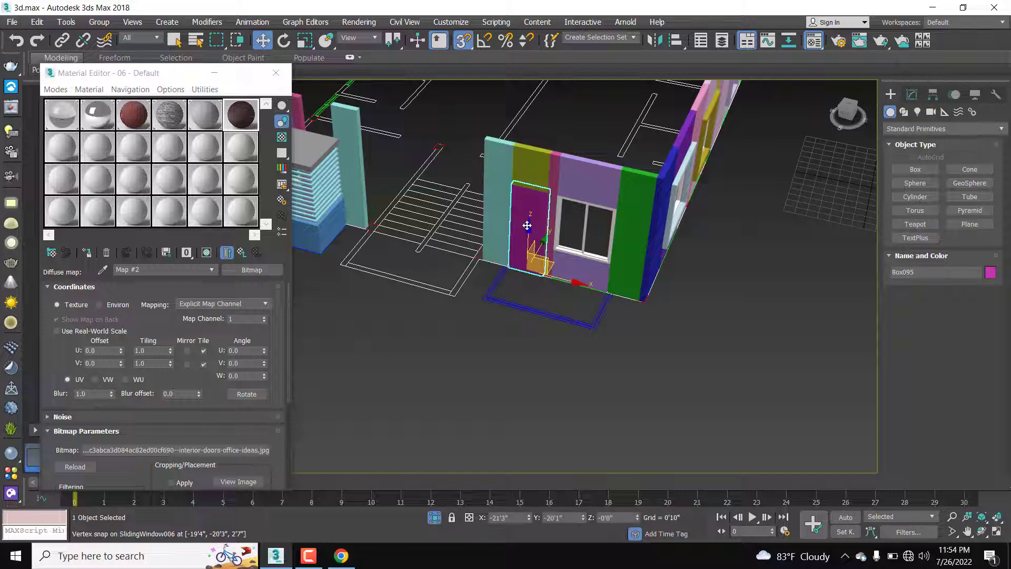
pyautogui.click(87, 254)
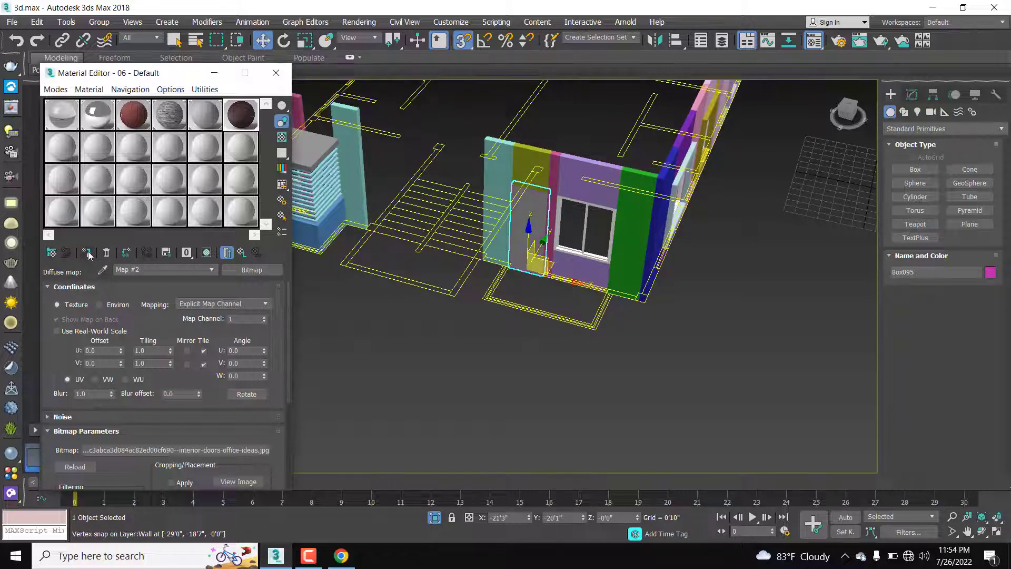
pyautogui.click(206, 252)
# Step: Examine the textured door up close and within the front facade, leaving nothing selected
pyautogui.scroll(5, 536, 263)
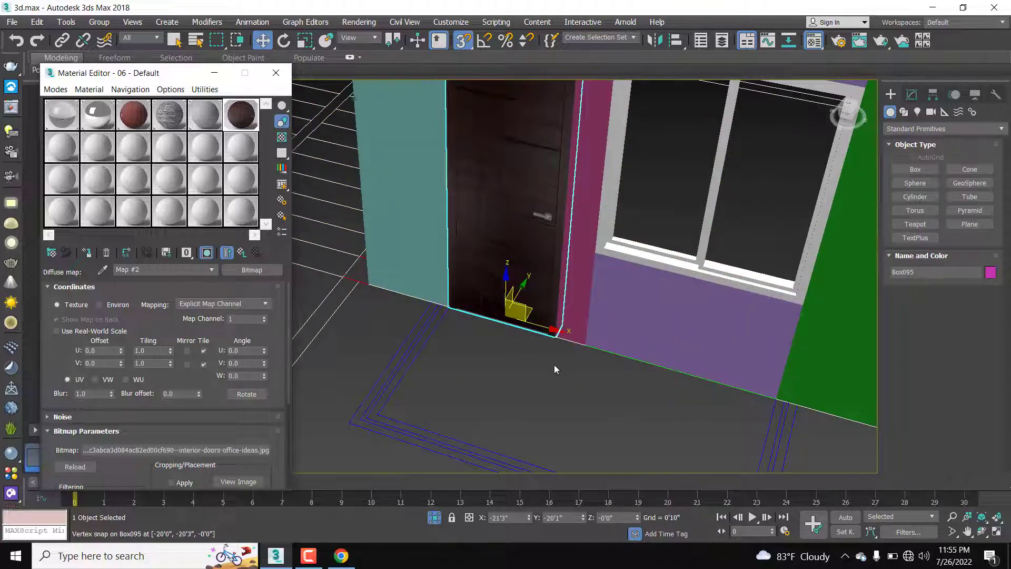
pyautogui.keyDown('alt'); pyautogui.moveTo(555, 364); pyautogui.dragTo(520, 260, button='middle'); pyautogui.keyUp('alt')
pyautogui.scroll(-5, 536, 347)
pyautogui.scroll(6, 545, 274)
pyautogui.scroll(-5, 520, 260)
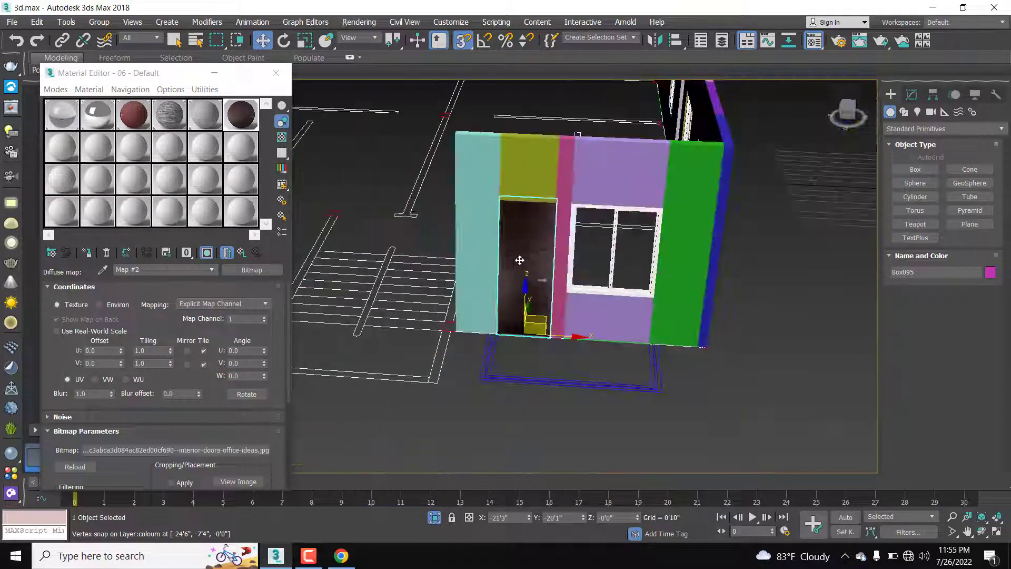
pyautogui.scroll(-1, 519, 260)
pyautogui.click(572, 365)
pyautogui.scroll(-4, 572, 365)
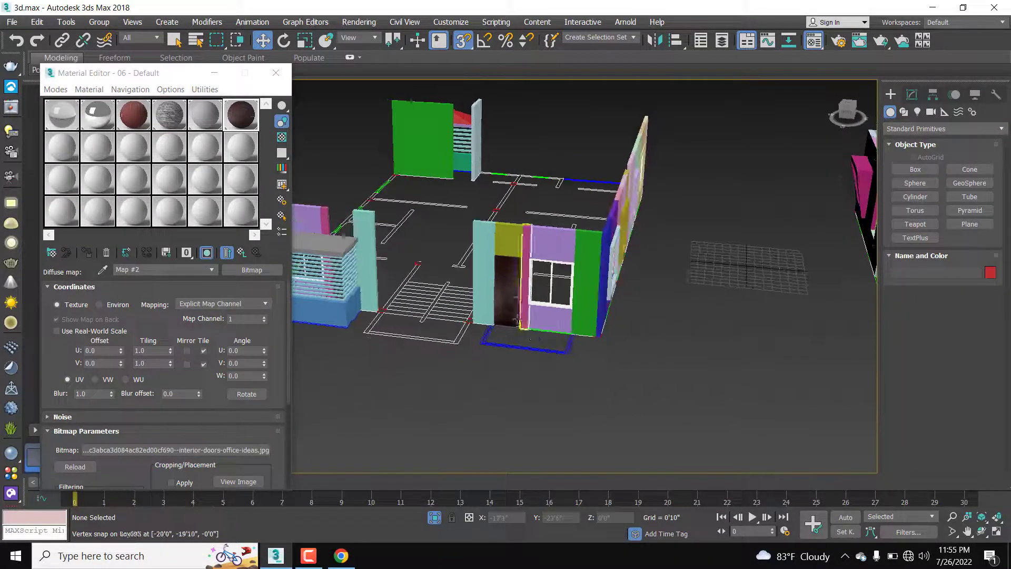
pyautogui.scroll(5, 536, 365)
pyautogui.scroll(-3, 537, 362)
pyautogui.scroll(3, 508, 337)
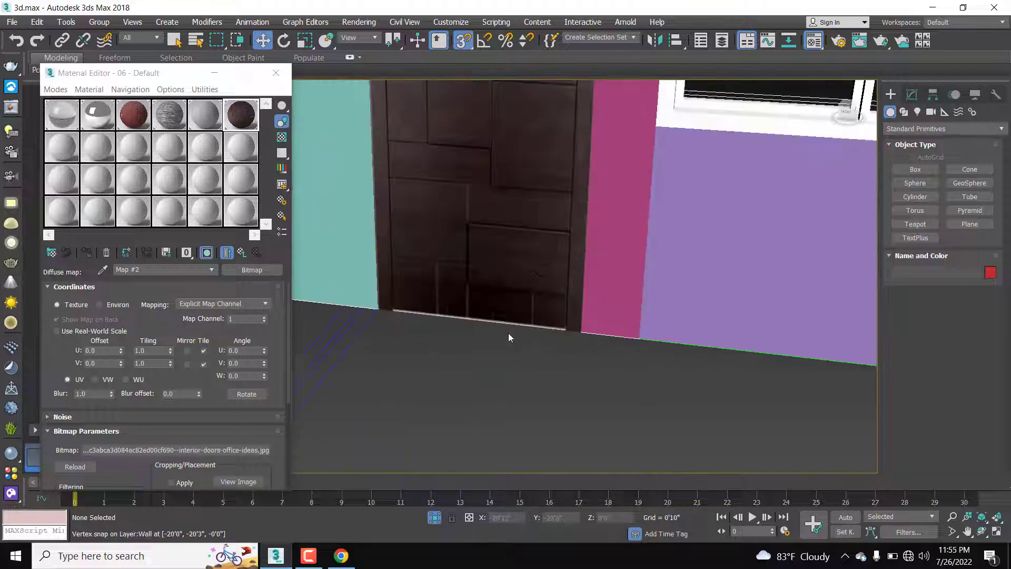
pyautogui.moveTo(525, 349); pyautogui.dragTo(575, 350, button='middle')
pyautogui.scroll(-4, 530, 344)
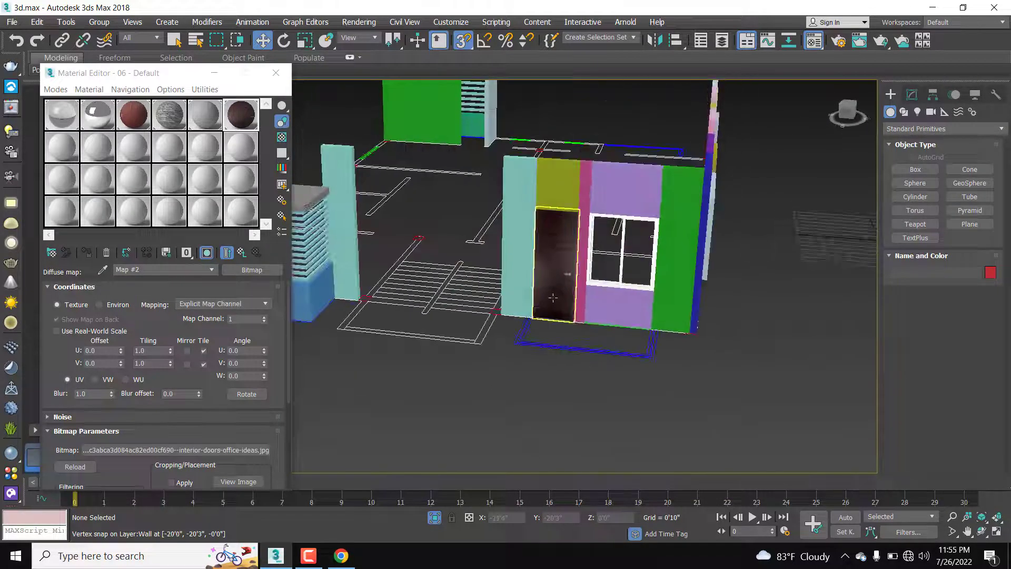
pyautogui.scroll(4, 559, 301)
pyautogui.scroll(-7, 559, 301)
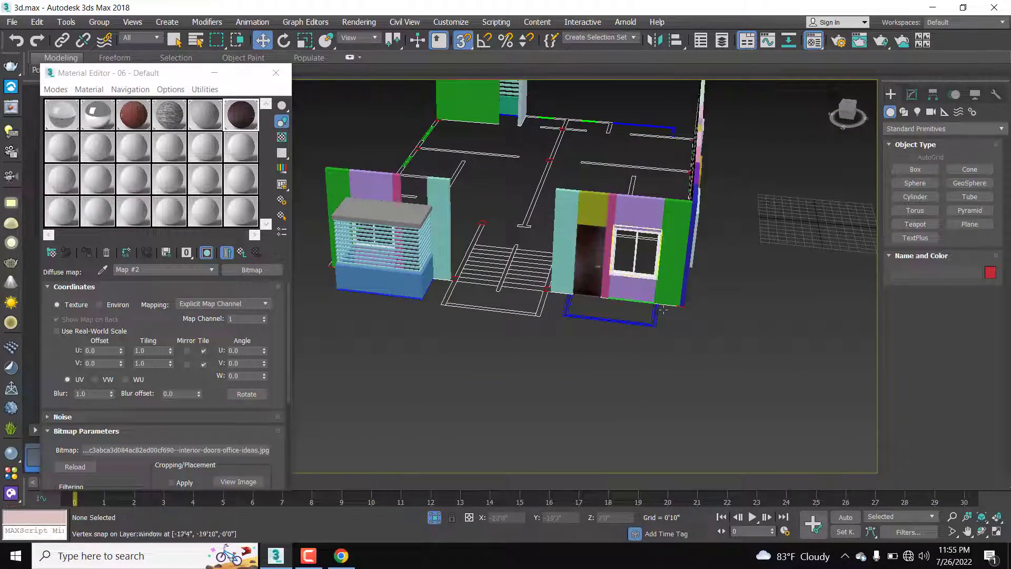
# Step: Unhide all hidden objects in the scene and close the Material Editor
pyautogui.rightClick(701, 341)
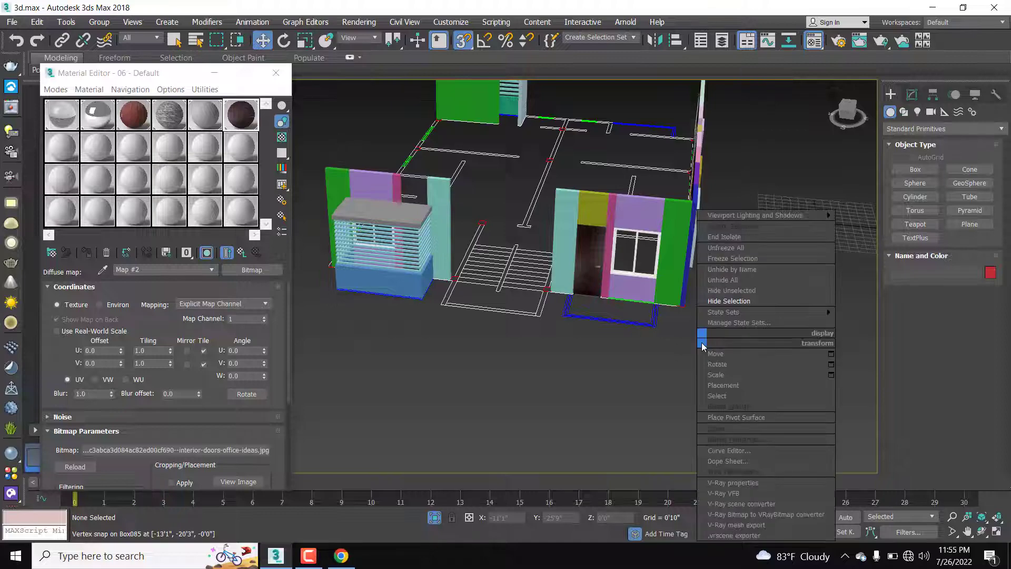
pyautogui.click(738, 280)
pyautogui.keyDown('alt'); pyautogui.moveTo(738, 299); pyautogui.dragTo(707, 312, button='middle'); pyautogui.keyUp('alt')
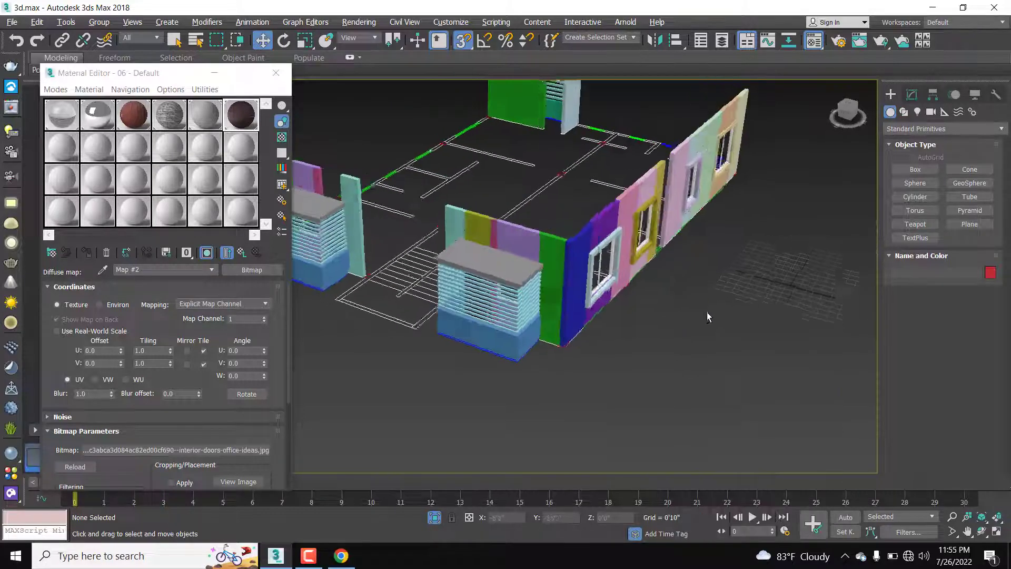
pyautogui.scroll(5, 520, 330)
pyautogui.scroll(-5, 519, 331)
pyautogui.keyDown('alt'); pyautogui.moveTo(606, 356); pyautogui.dragTo(558, 257, button='middle'); pyautogui.keyUp('alt')
pyautogui.scroll(3, 558, 294)
pyautogui.scroll(4, 579, 275)
pyautogui.click(276, 74)
# Step: Create a vertex-snapped box 2'0" by 0'5" and 10'0" high in the narrow gap of the long side wall
pyautogui.scroll(-3, 521, 310)
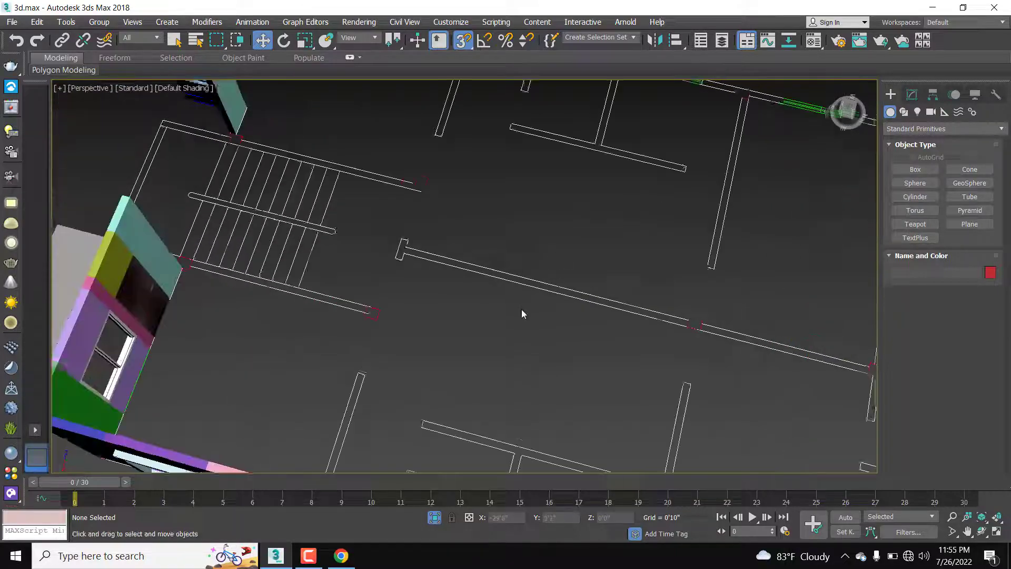
pyautogui.moveTo(521, 310); pyautogui.dragTo(519, 258, button='middle')
pyautogui.scroll(4, 552, 151)
pyautogui.scroll(-4, 520, 259)
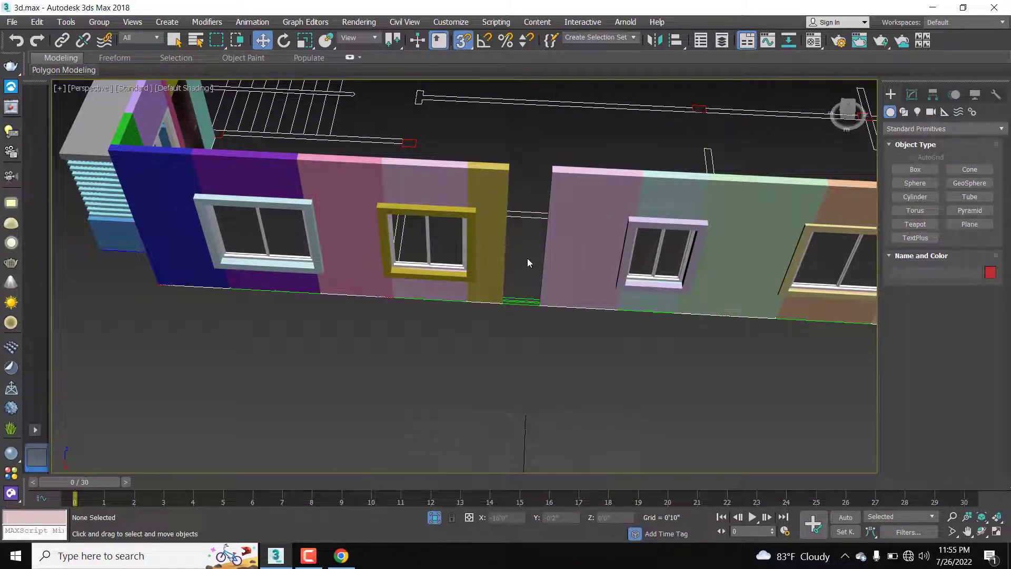
pyautogui.click(931, 169)
pyautogui.scroll(6, 526, 275)
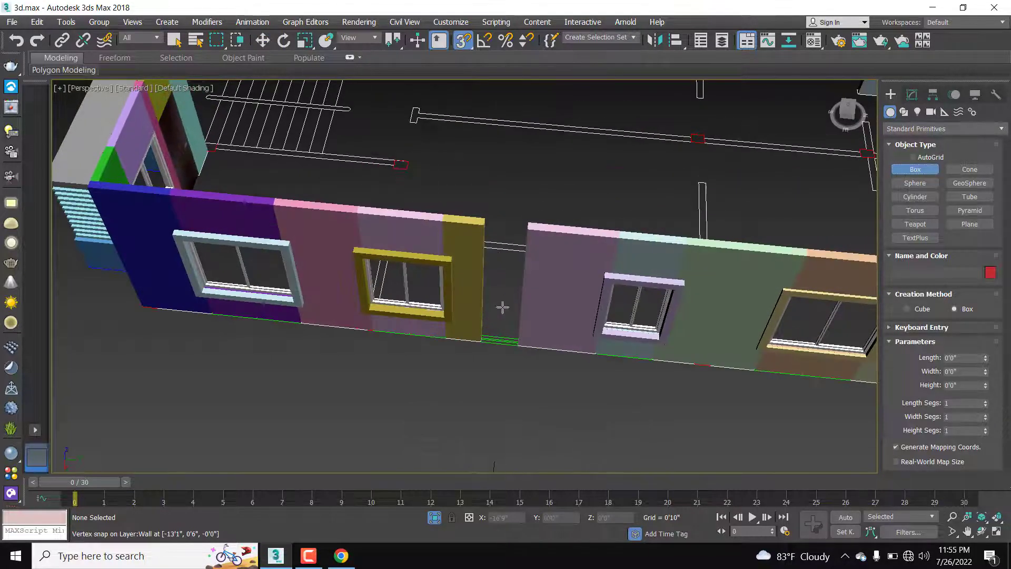
pyautogui.moveTo(467, 347)
pyautogui.mouseDown()
pyautogui.moveTo(524, 387)
pyautogui.moveTo(516, 371)
pyautogui.moveTo(536, 367)
pyautogui.mouseUp()
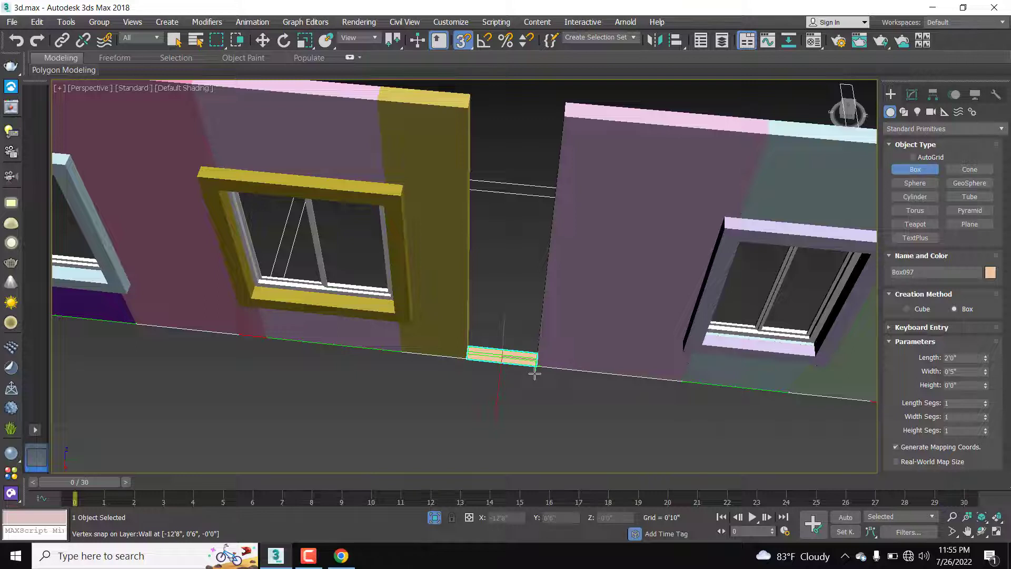
# Step: End box creation and hide the tall box filling the narrow gap in the side wall
pyautogui.rightClick(531, 280)
pyautogui.rightClick(514, 270)
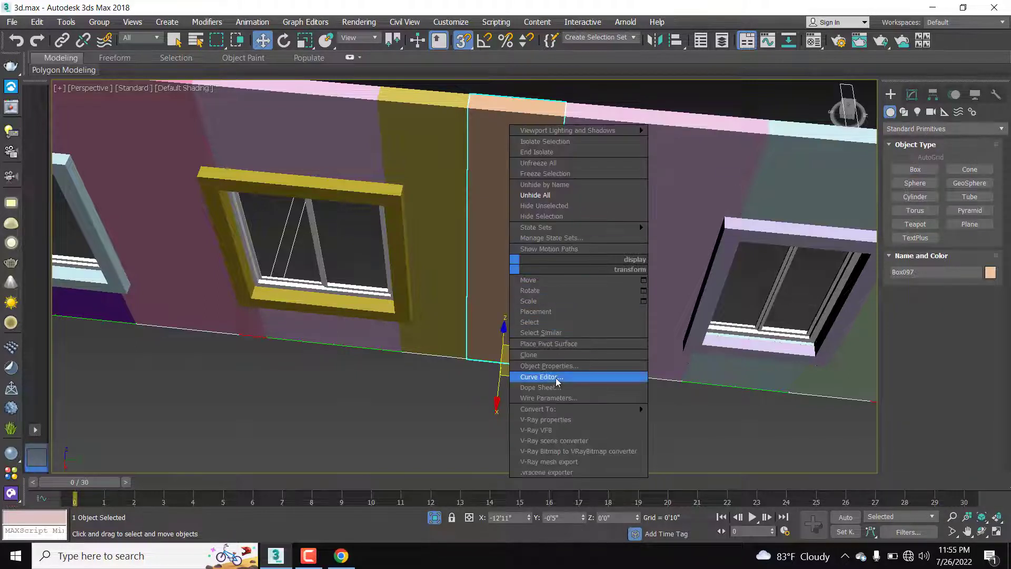
pyautogui.click(563, 216)
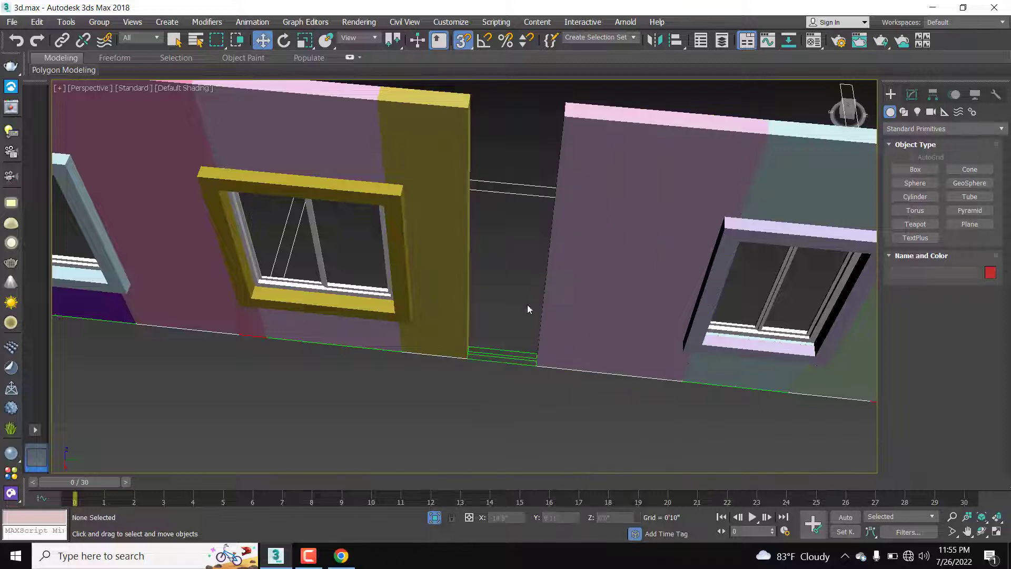
# Step: Create a vertex-snapped box across the wall gap, 2'0" long, 0'10" wide and 2'0" high
pyautogui.click(925, 167)
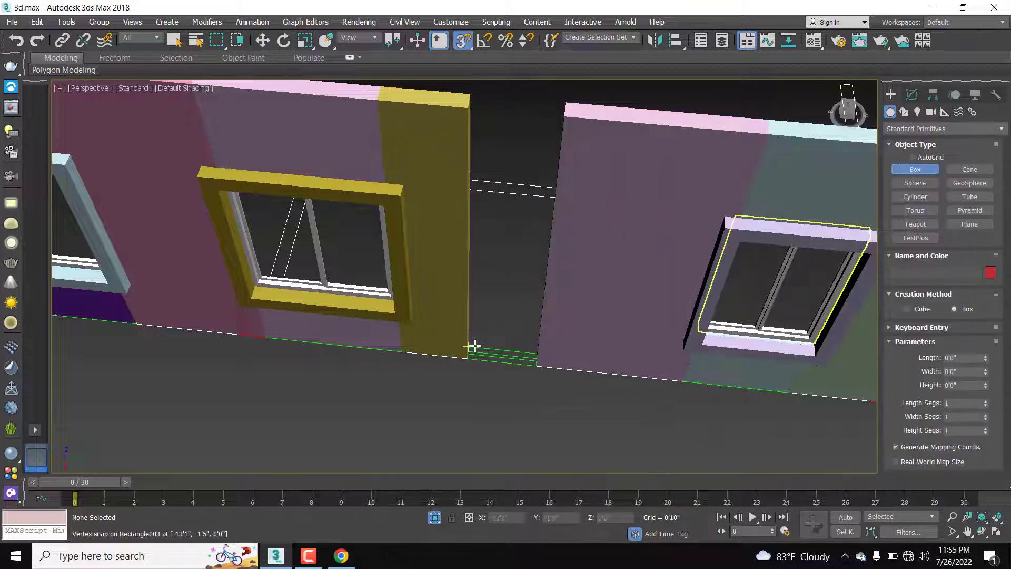
pyautogui.moveTo(468, 346); pyautogui.dragTo(536, 364)
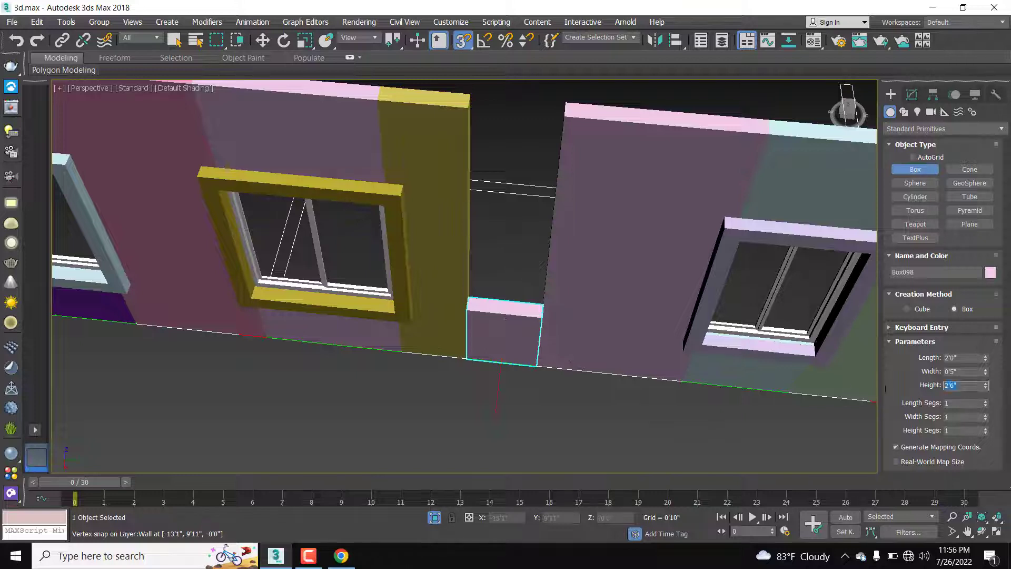
pyautogui.write("2'")
pyautogui.press('Return')
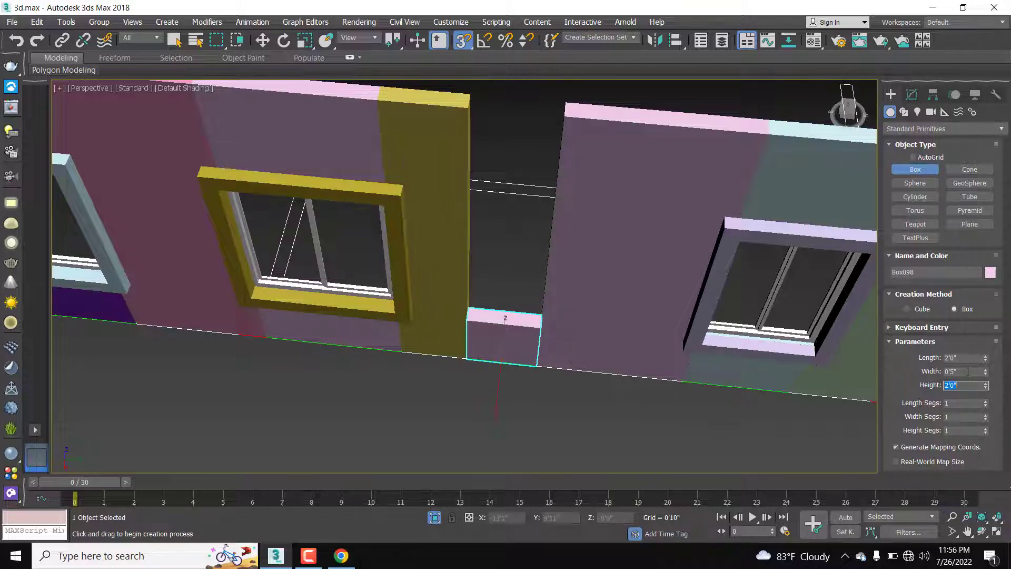
pyautogui.press('Return')
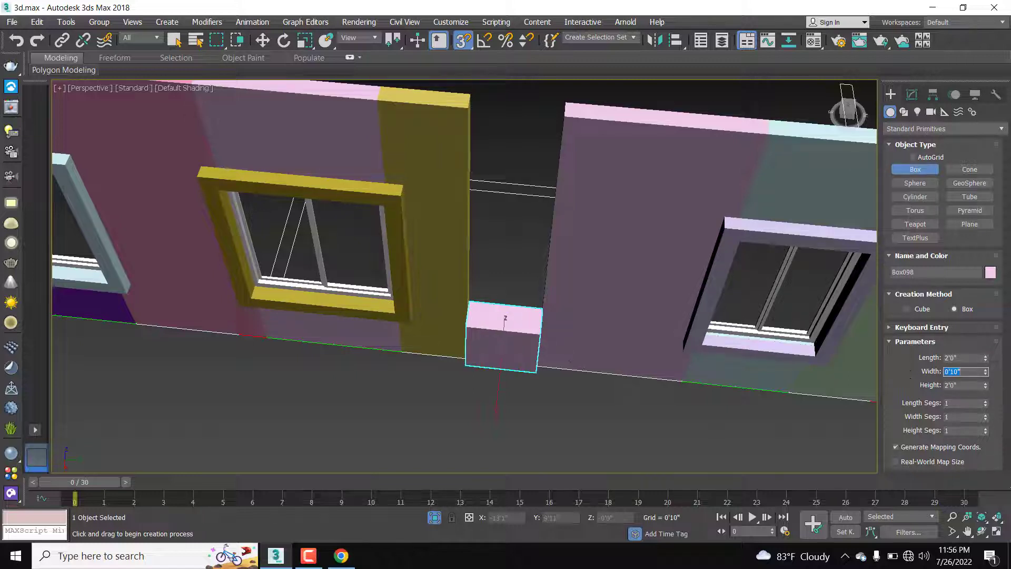
# Step: Raise the small box to a Z position of 5'0" and unhide all hidden objects
pyautogui.press('w')
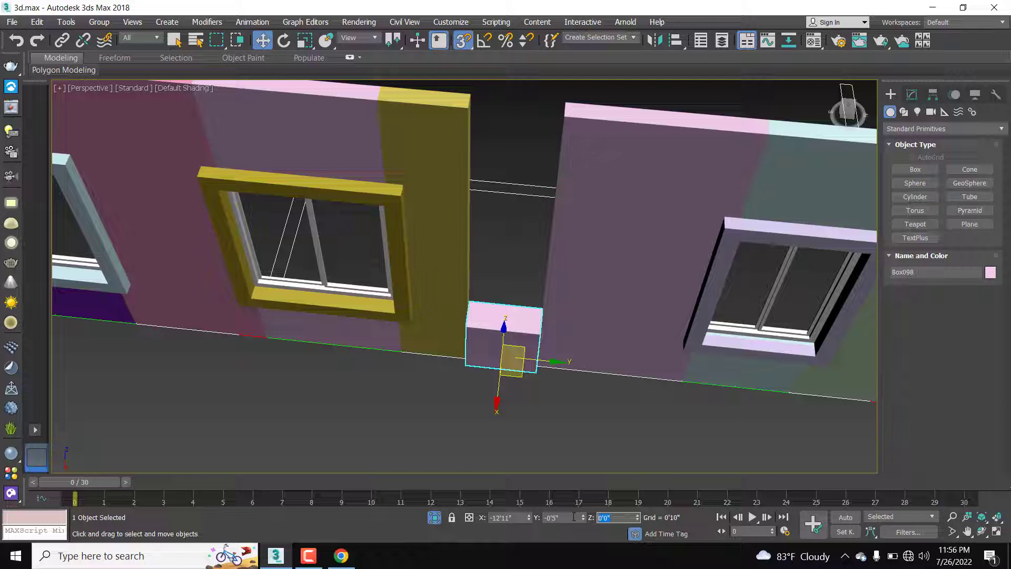
pyautogui.press('Return')
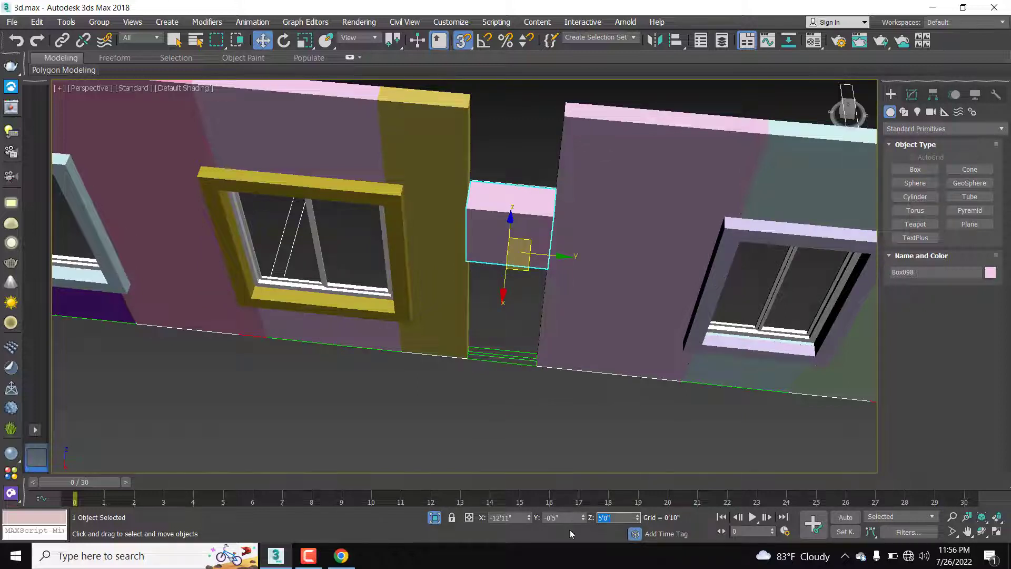
pyautogui.rightClick(536, 425)
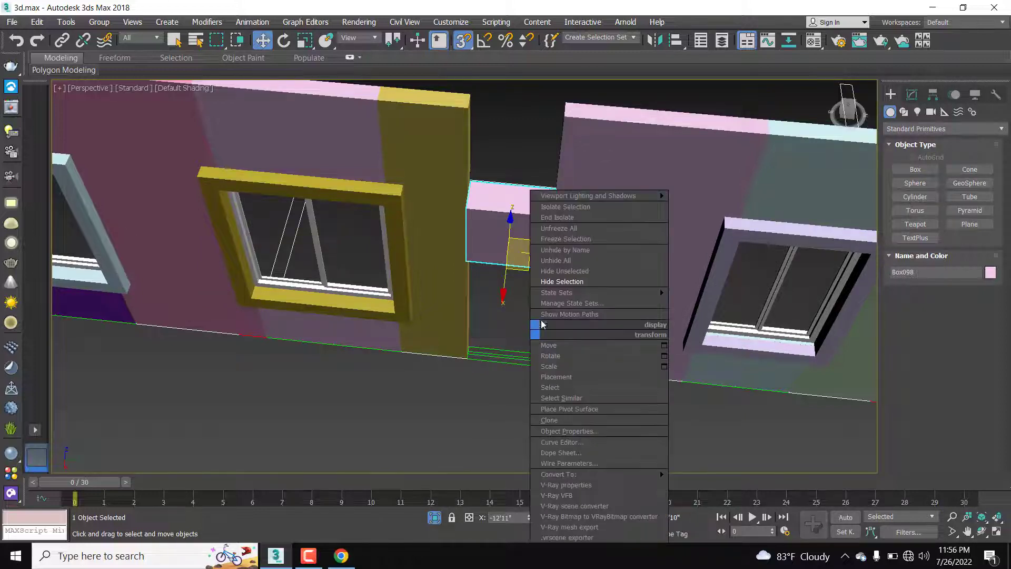
pyautogui.click(559, 261)
# Step: Subtract the small raised box from the tall orange wall box with ProBoolean to cut a ventilator opening
pyautogui.keyDown('alt'); pyautogui.moveTo(552, 452); pyautogui.dragTo(594, 416, button='middle'); pyautogui.keyUp('alt')
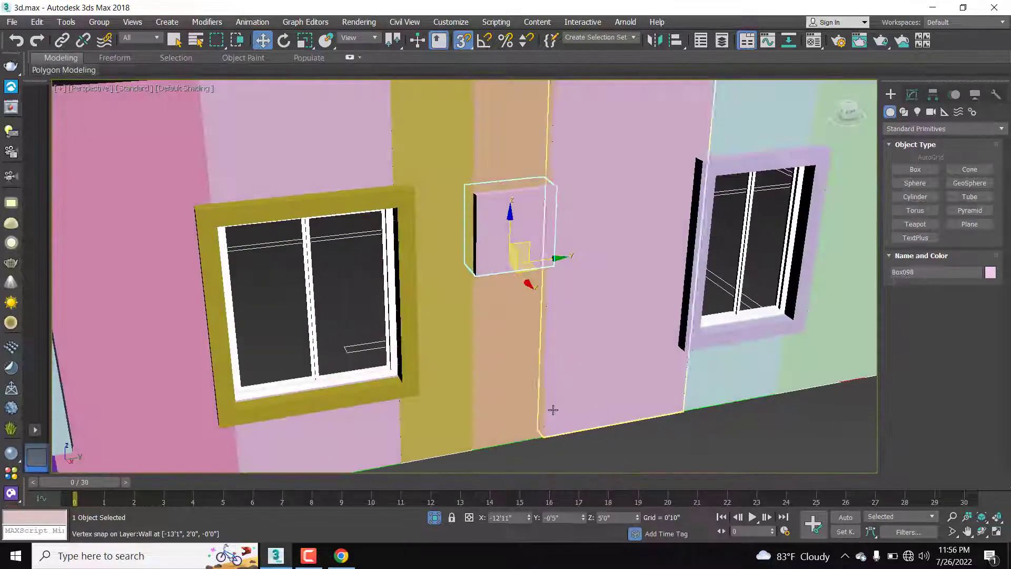
pyautogui.scroll(-4, 553, 409)
pyautogui.keyDown('alt'); pyautogui.moveTo(623, 456); pyautogui.dragTo(615, 451, button='middle'); pyautogui.keyUp('alt')
pyautogui.moveTo(616, 452); pyautogui.dragTo(571, 427, button='middle')
pyautogui.scroll(3, 522, 413)
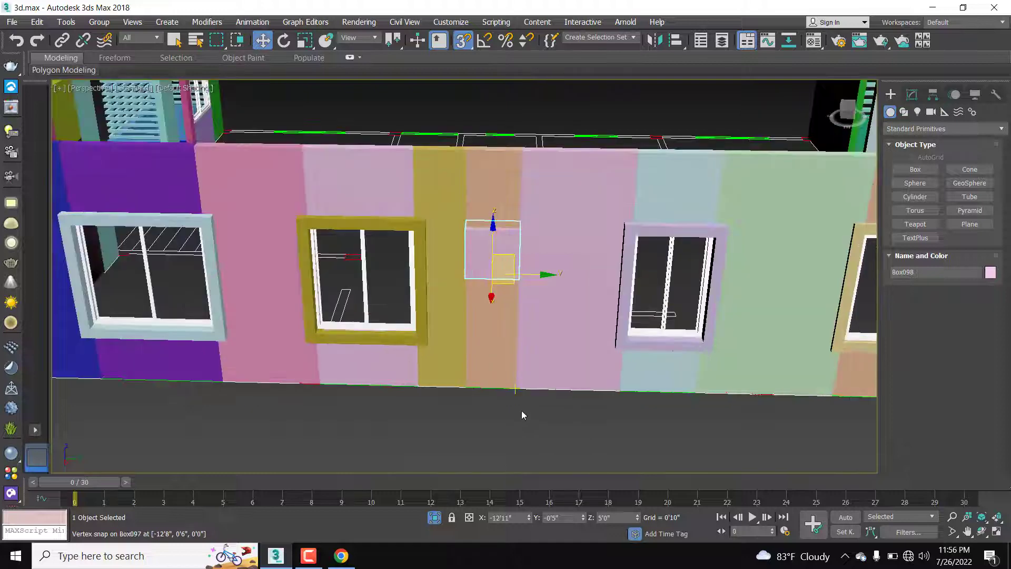
pyautogui.click(521, 410)
pyautogui.click(504, 318)
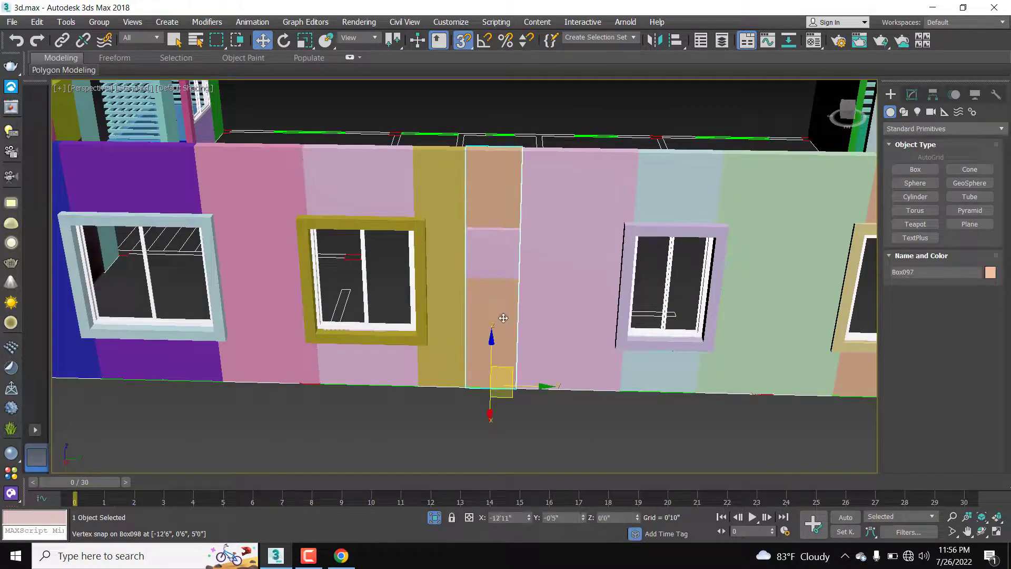
pyautogui.click(927, 129)
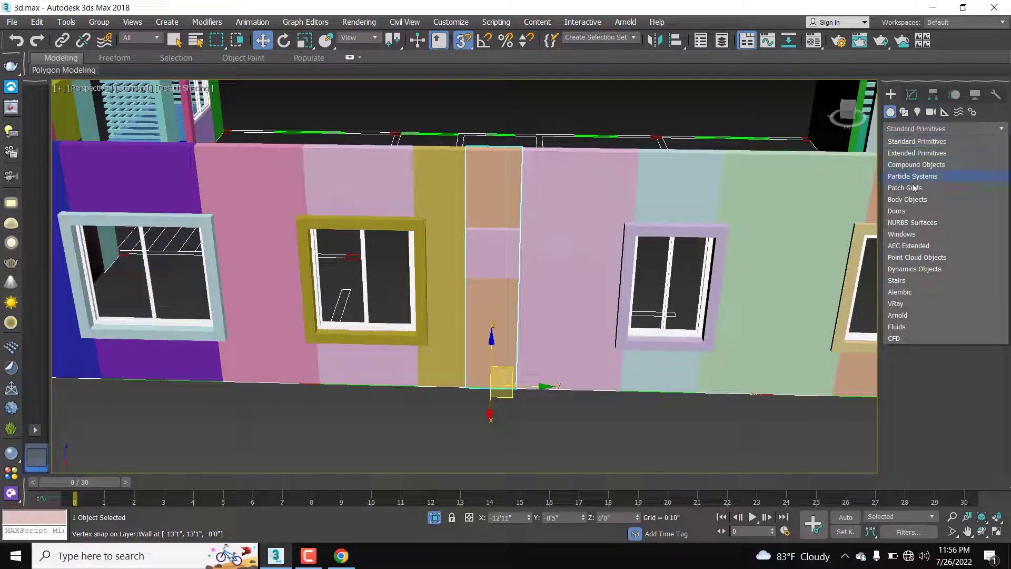
pyautogui.click(913, 164)
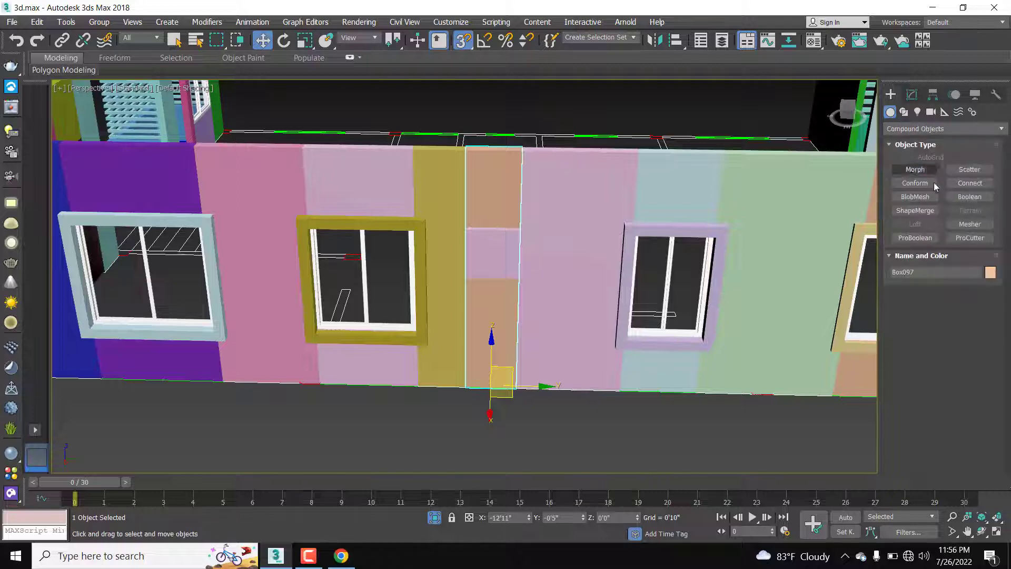
pyautogui.click(915, 237)
pyautogui.click(927, 308)
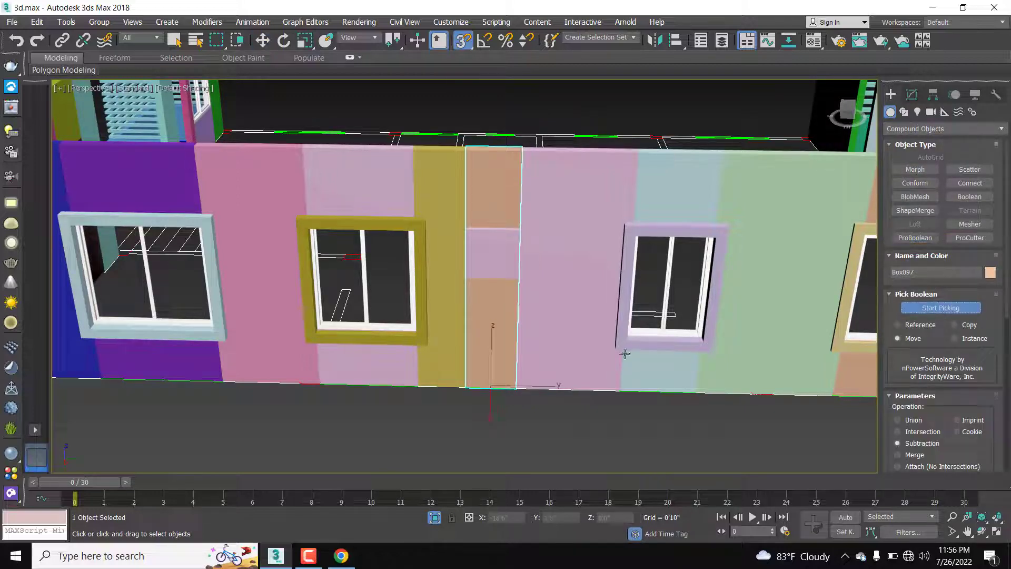
pyautogui.click(498, 253)
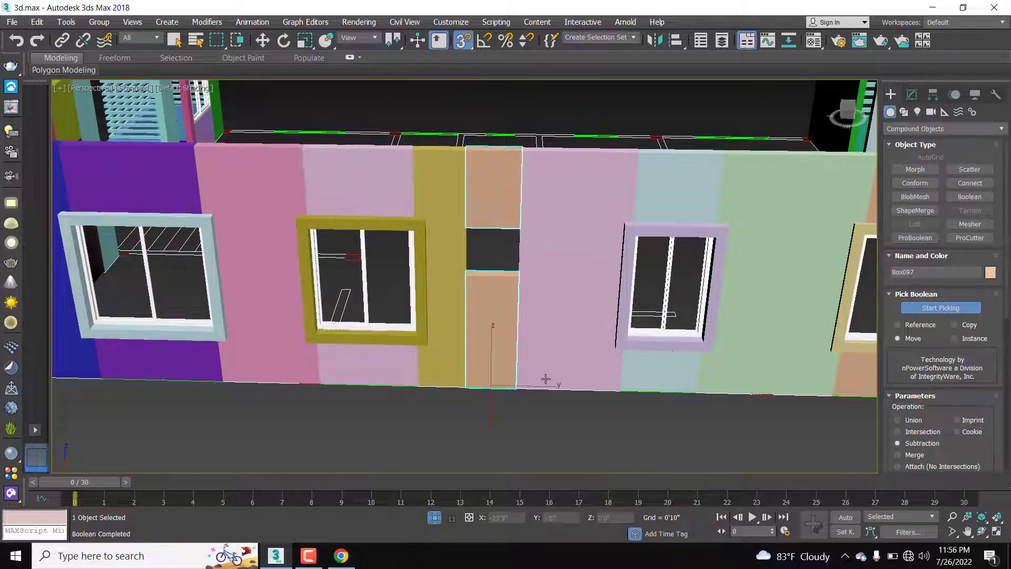
# Step: Create a vertex-snapped Projected window in the new opening, 2'0" high, 2'0" wide and 0'5" deep
pyautogui.moveTo(546, 422)
pyautogui.keyDown('alt'); pyautogui.mouseDown(button='middle')
pyautogui.moveTo(526, 392)
pyautogui.moveTo(551, 428)
pyautogui.mouseUp(button='middle'); pyautogui.keyUp('alt')
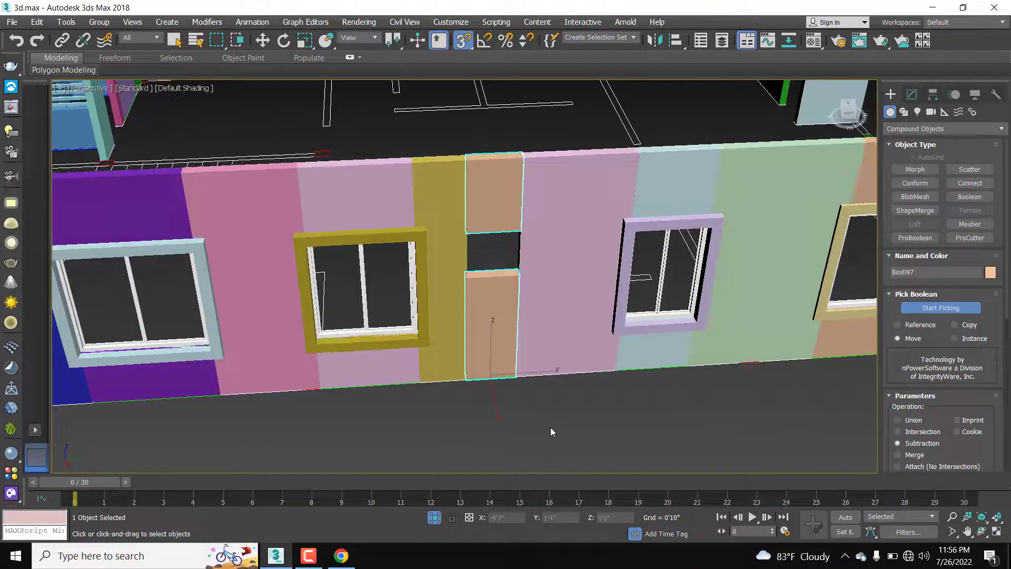
pyautogui.click(906, 129)
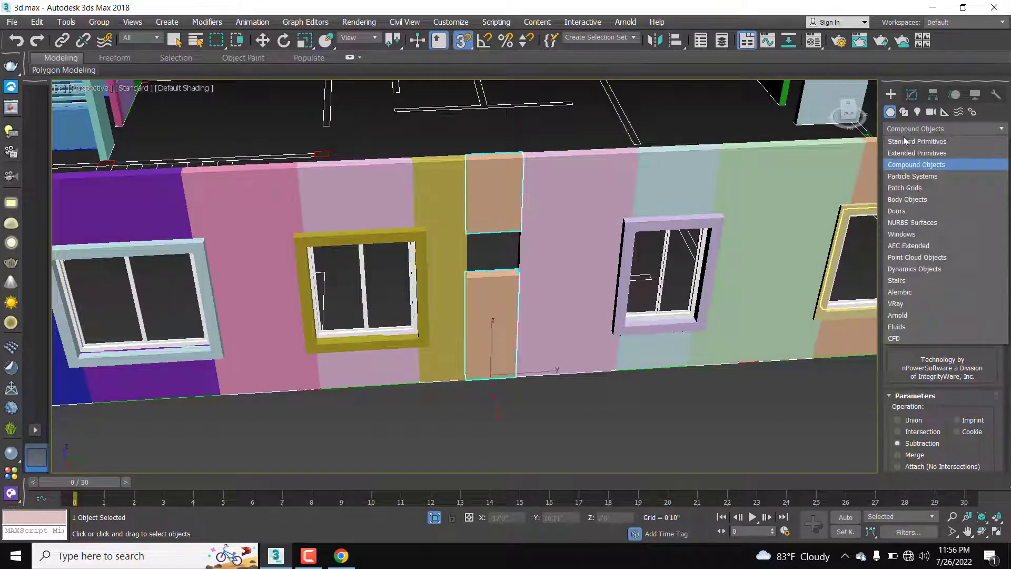
pyautogui.click(906, 235)
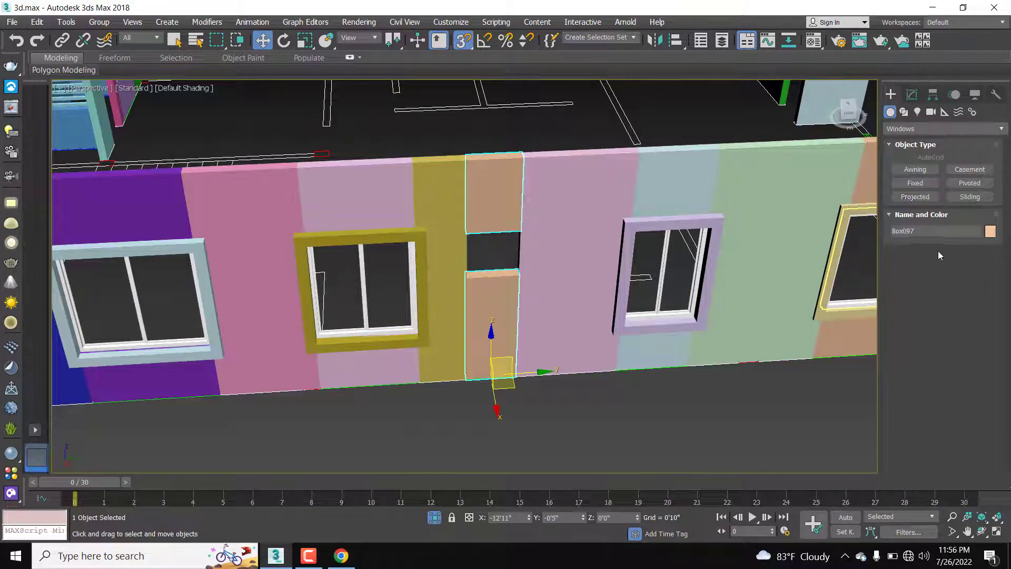
pyautogui.click(918, 198)
pyautogui.click(917, 197)
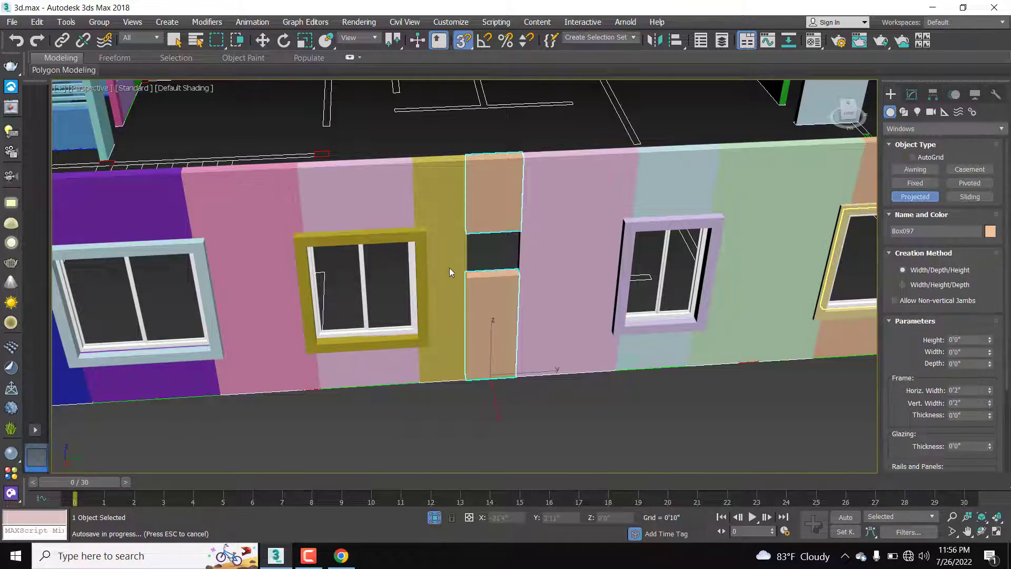
pyautogui.scroll(-5, 631, 387)
pyautogui.scroll(5, 590, 363)
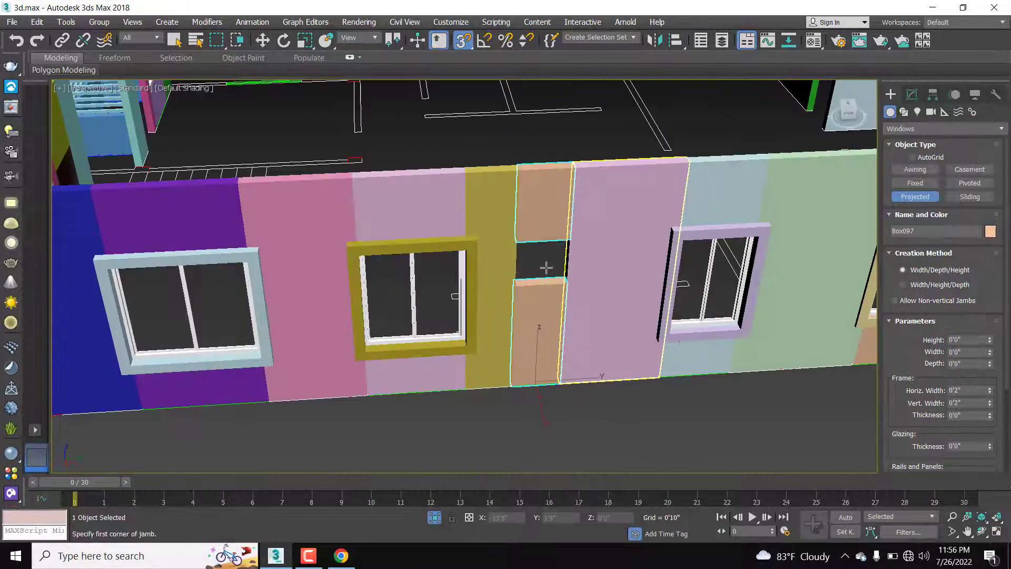
pyautogui.scroll(-4, 547, 267)
pyautogui.scroll(7, 546, 272)
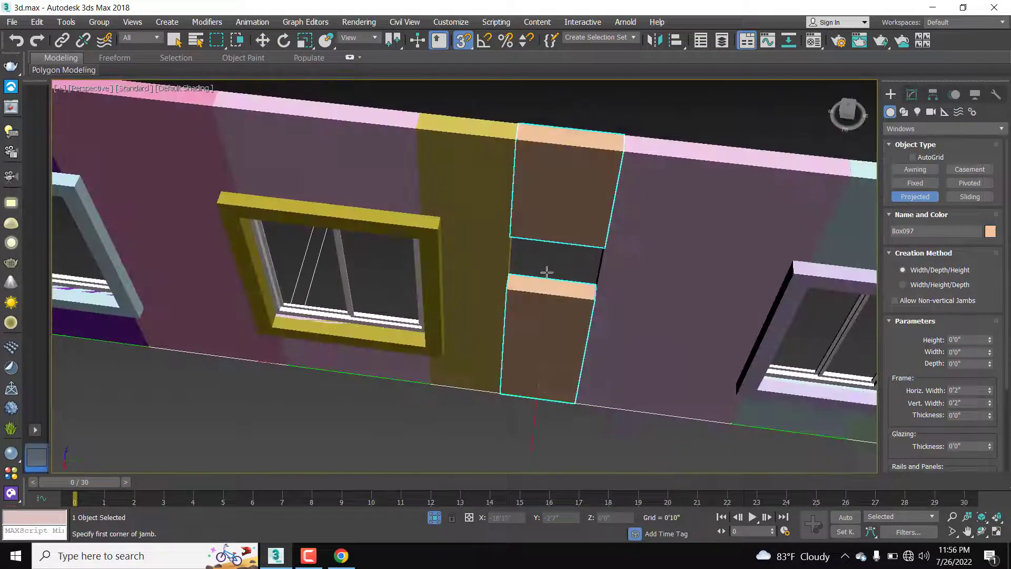
pyautogui.scroll(3, 547, 271)
pyautogui.click(497, 265)
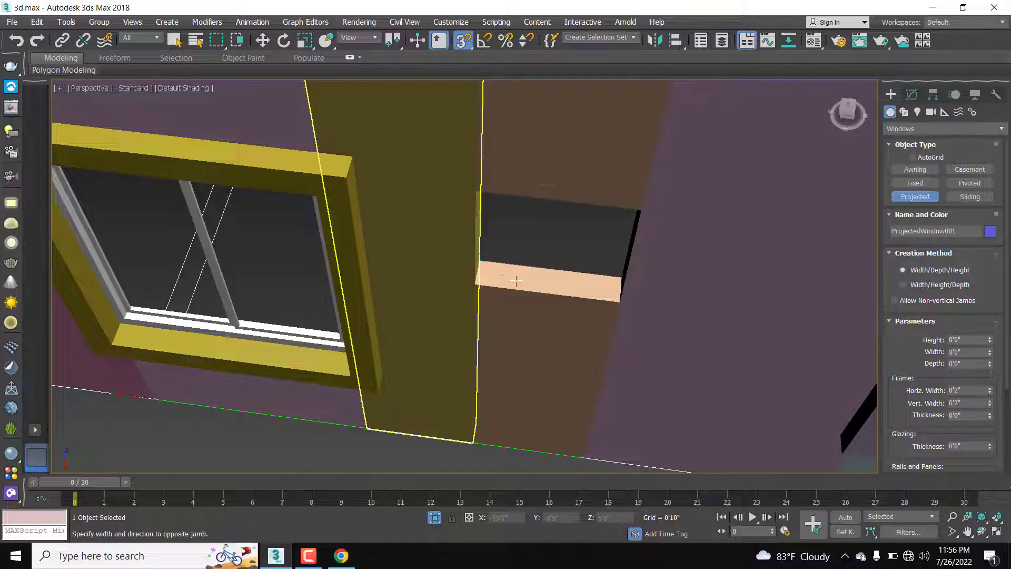
pyautogui.moveTo(516, 281); pyautogui.dragTo(621, 276)
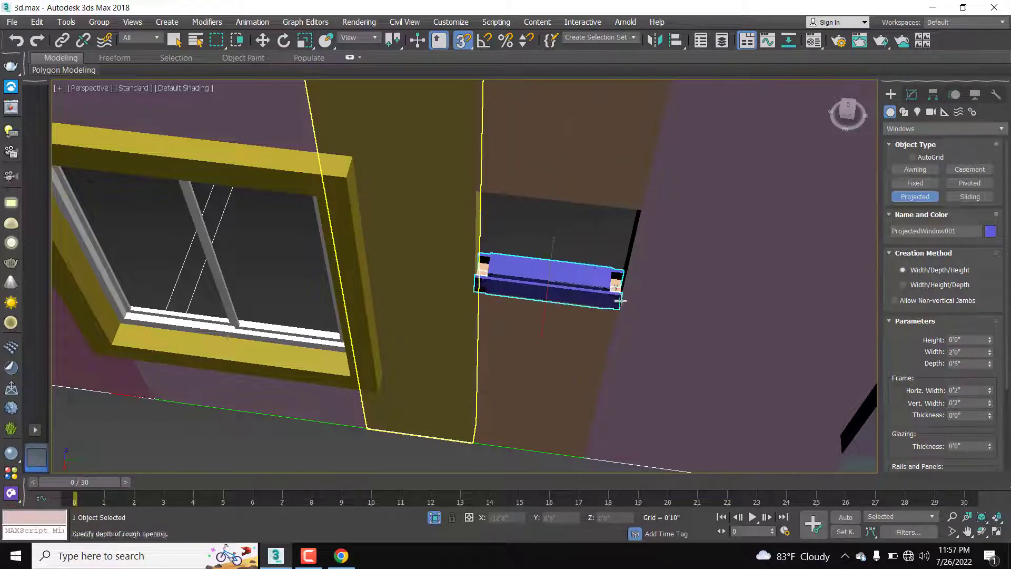
pyautogui.click(621, 275)
pyautogui.keyDown('alt'); pyautogui.moveTo(638, 212); pyautogui.dragTo(652, 289, button='middle'); pyautogui.keyUp('alt')
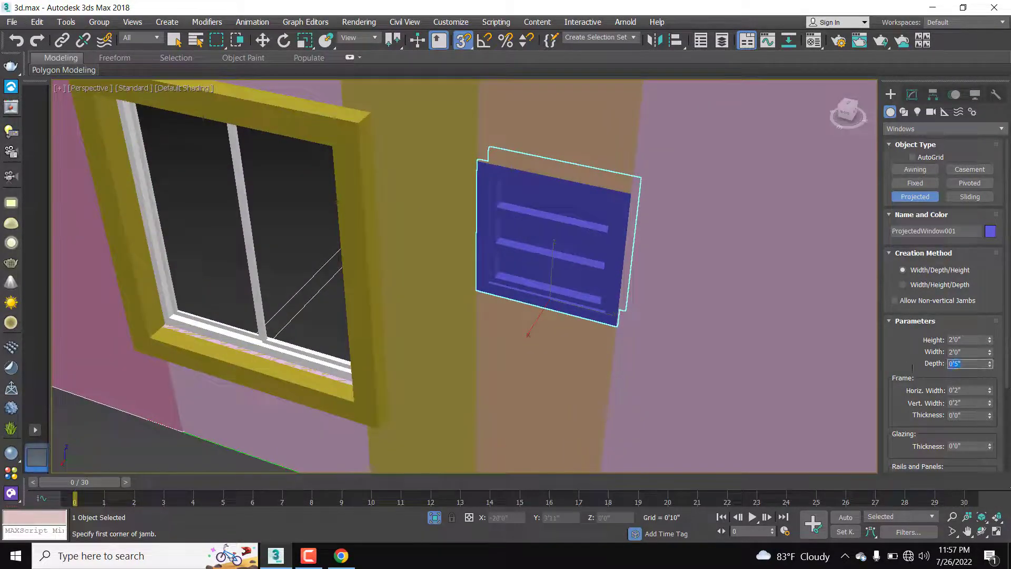
# Step: Set the projected window's depth to 0'3" and its horizontal frame width to 0'2", leaving nothing selected
pyautogui.press('Return')
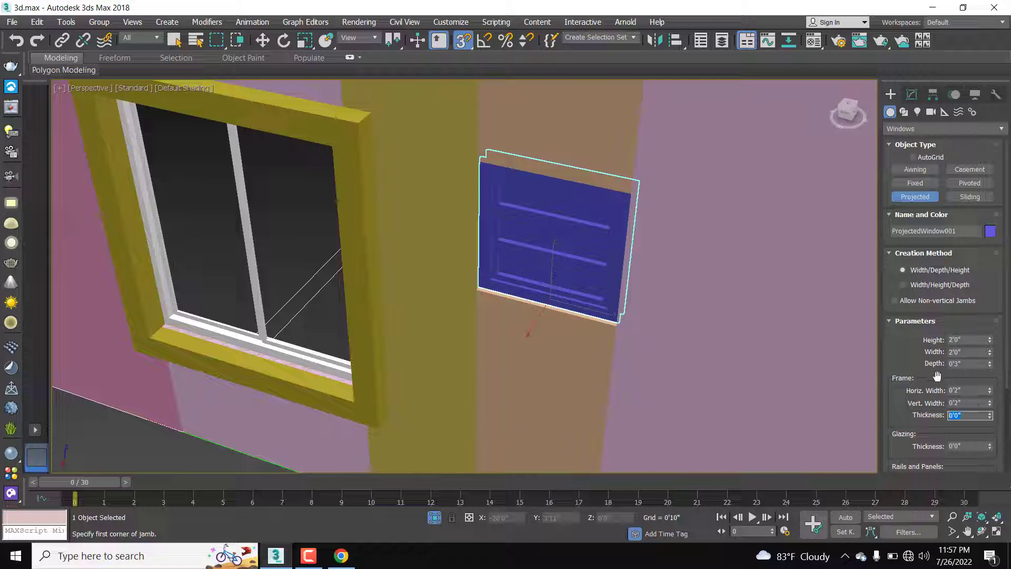
pyautogui.click(972, 390)
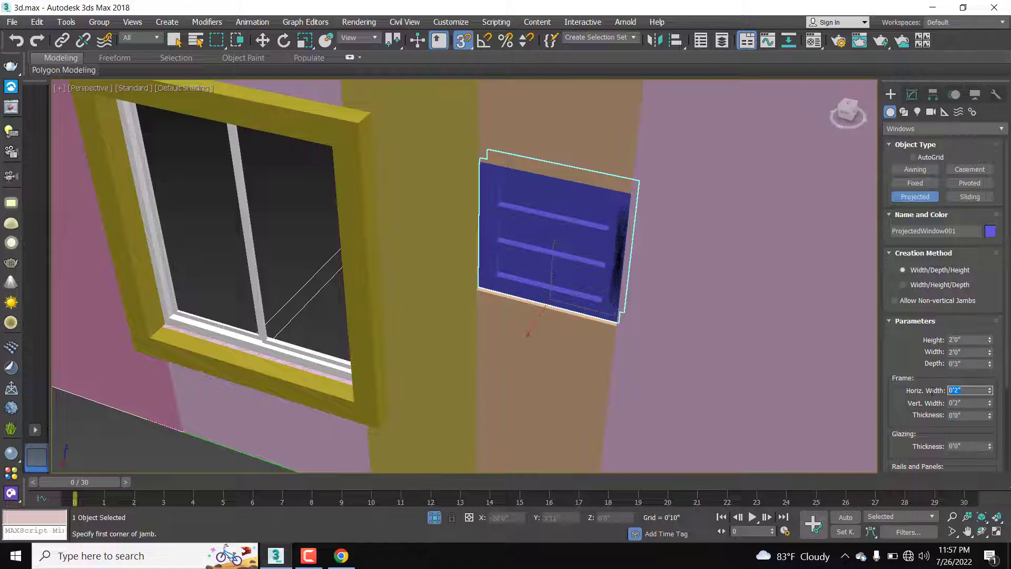
pyautogui.press('Return')
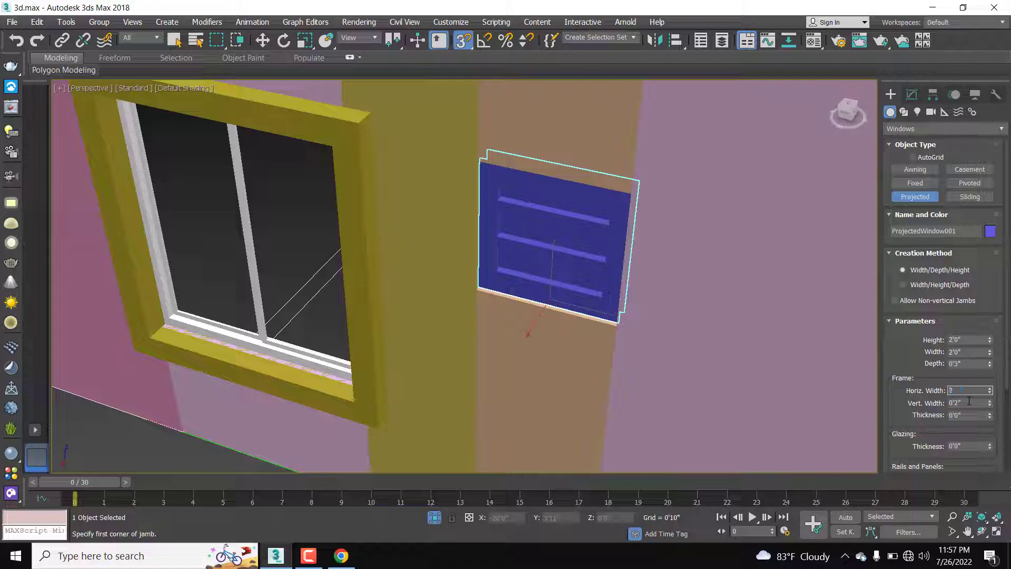
pyautogui.press('Return')
pyautogui.scroll(-4, 552, 339)
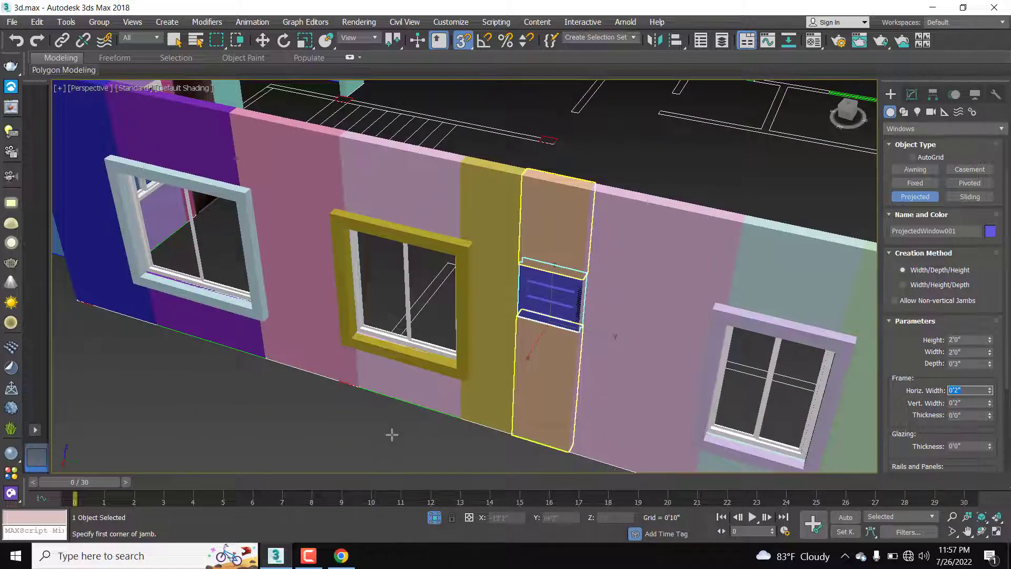
pyautogui.rightClick(392, 434)
pyautogui.click(392, 434)
# Step: Assign the silver VRayMtl material 02 - Default to the projected window in the narrow wall section
pyautogui.keyDown('alt'); pyautogui.moveTo(403, 442); pyautogui.dragTo(492, 416, button='middle'); pyautogui.keyUp('alt')
pyautogui.scroll(5, 566, 305)
pyautogui.keyDown('alt'); pyautogui.moveTo(566, 305); pyautogui.dragTo(566, 278, button='middle'); pyautogui.keyUp('alt')
pyautogui.scroll(-4, 543, 293)
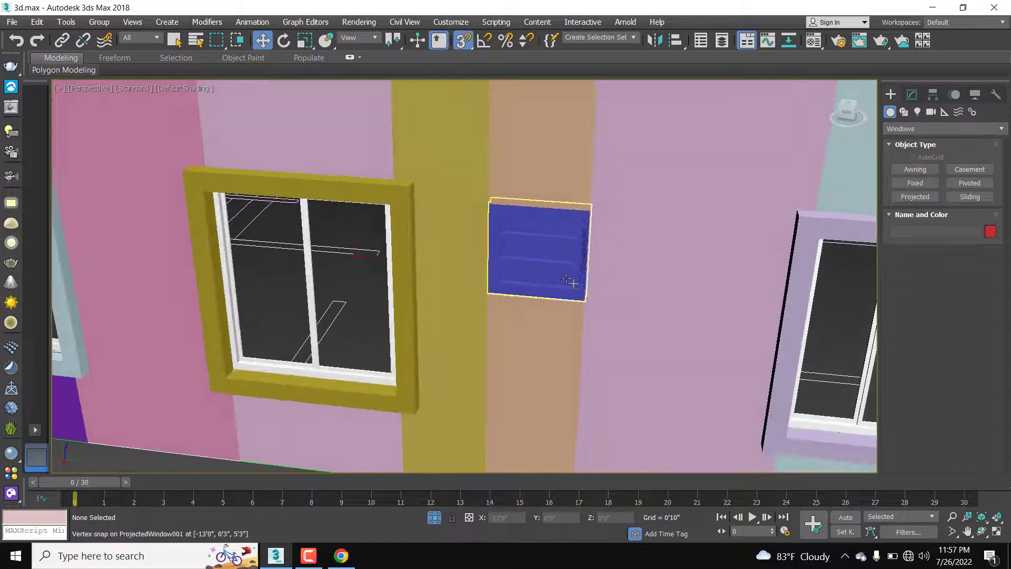
pyautogui.click(567, 279)
pyautogui.press('m')
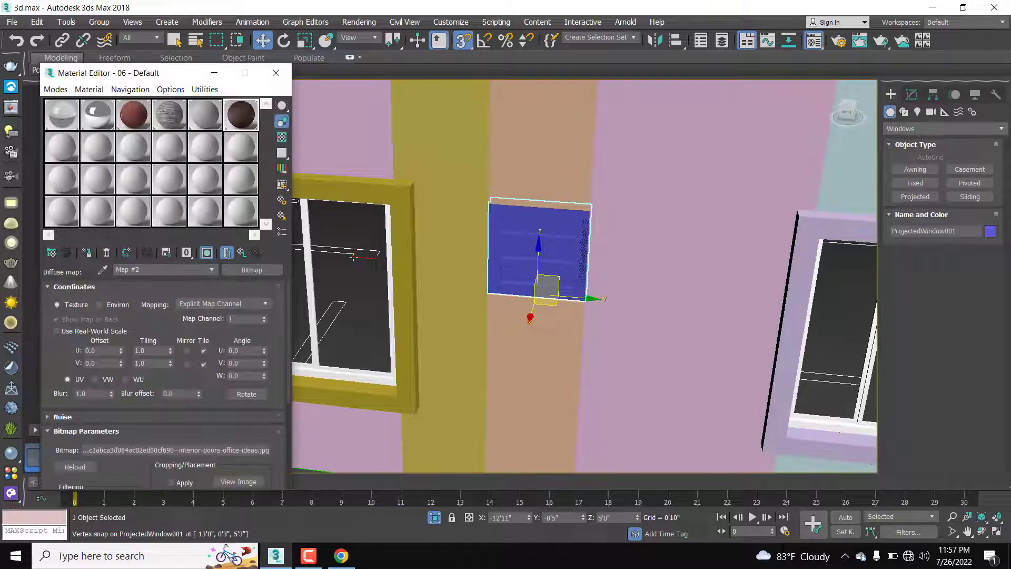
pyautogui.click(92, 120)
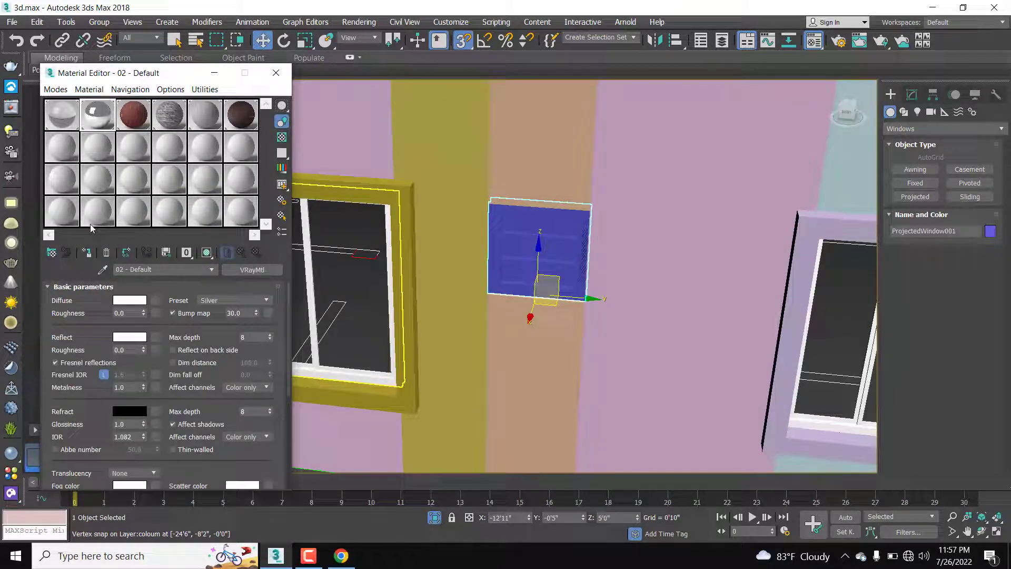
pyautogui.click(86, 253)
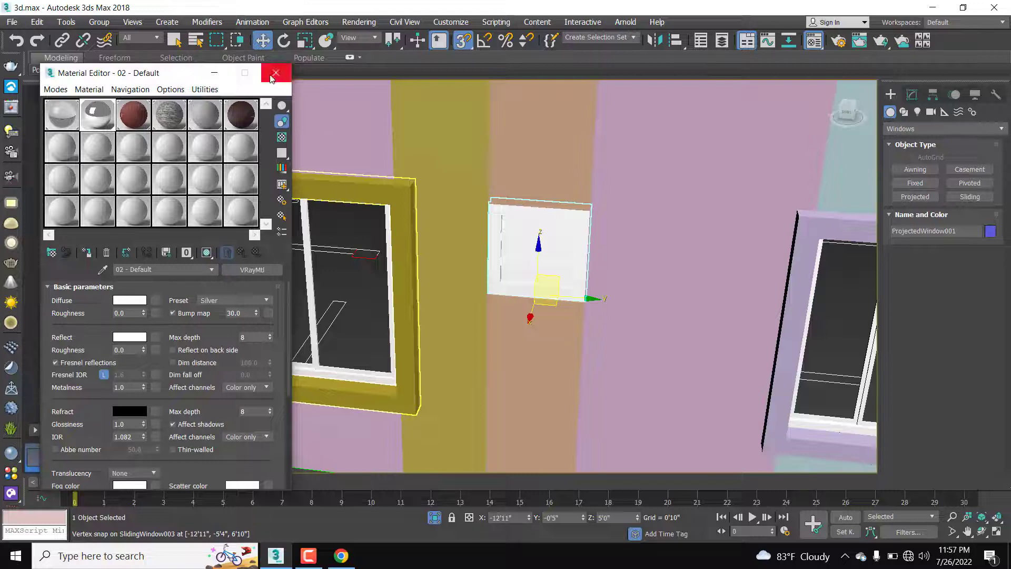
# Step: Convert the projected window to an Editable Poly
pyautogui.rightClick(536, 233)
pyautogui.moveTo(614, 378)
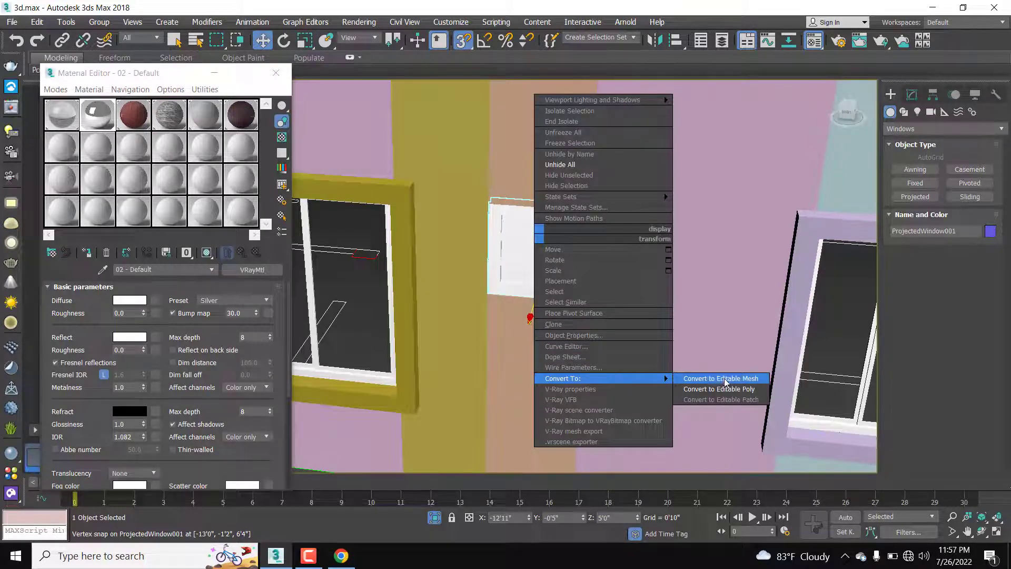
pyautogui.click(724, 389)
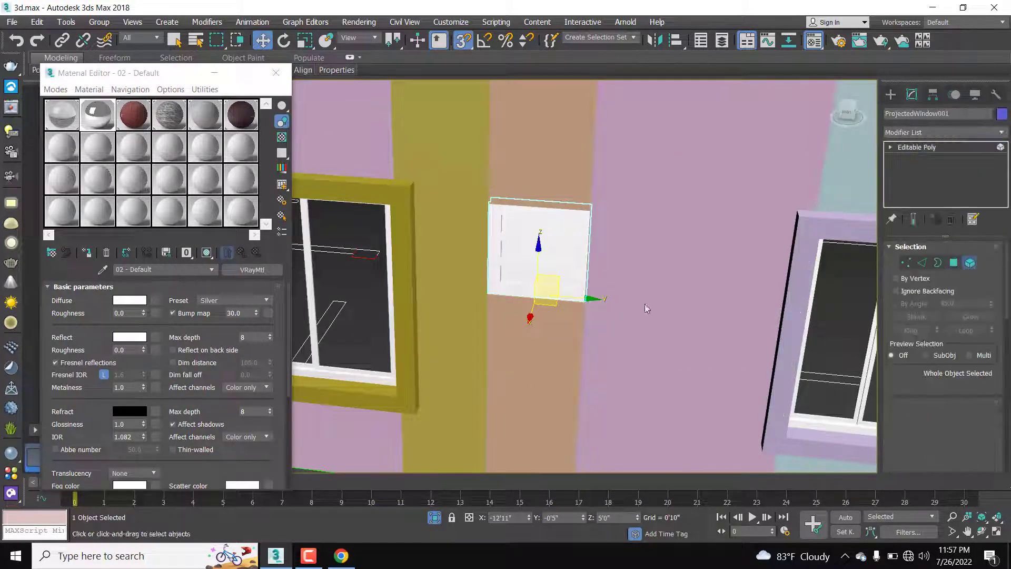
# Step: Assign the glass material 01 - Default to the three pane elements of the projected window and clear the selection
pyautogui.press('5')
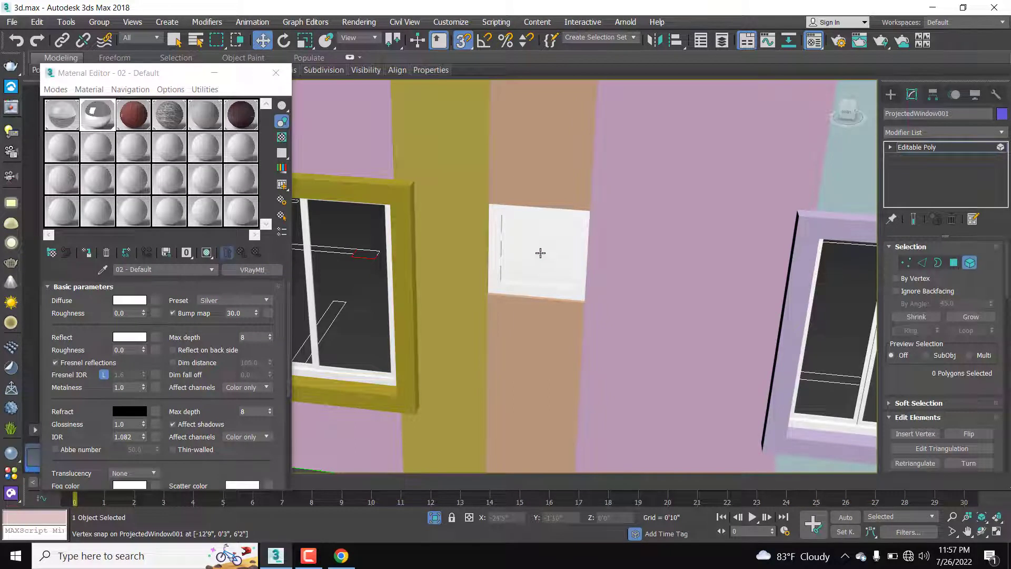
pyautogui.click(536, 278)
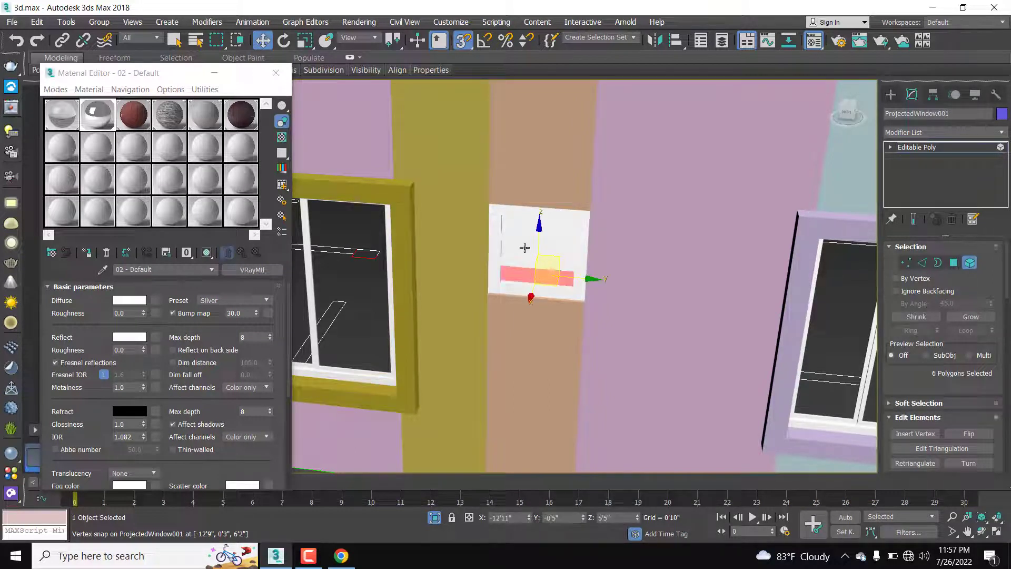
pyautogui.keyDown('ctrl'); pyautogui.click(524, 245); pyautogui.keyUp('ctrl')
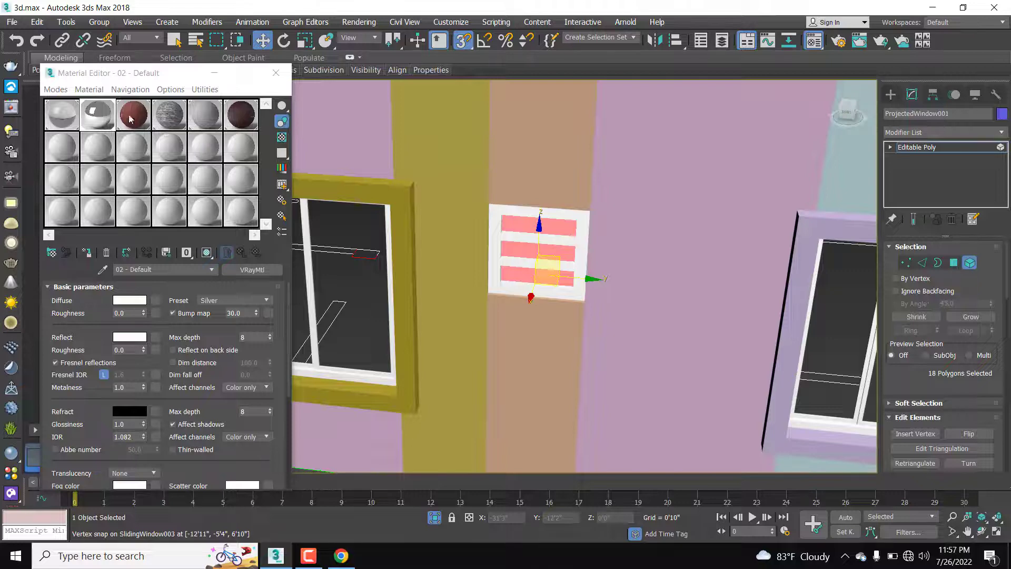
pyautogui.click(62, 114)
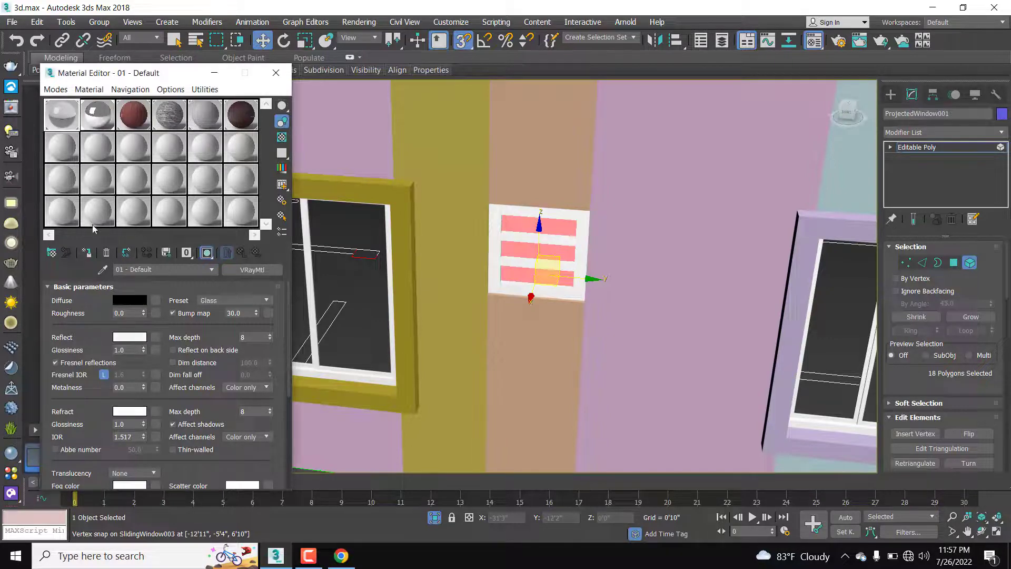
pyautogui.click(88, 253)
pyautogui.scroll(-6, 538, 328)
pyautogui.click(600, 416)
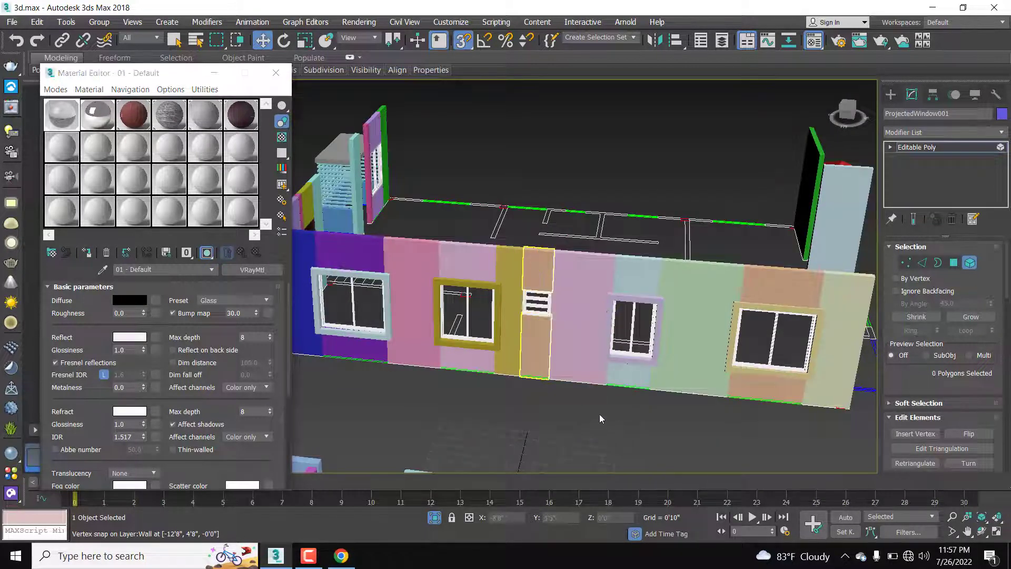
# Step: Examine the glazed projected window and the surrounding exterior wall, then close the material editor
pyautogui.keyDown('alt'); pyautogui.moveTo(576, 404); pyautogui.dragTo(591, 391, button='middle'); pyautogui.keyUp('alt')
pyautogui.scroll(3, 542, 327)
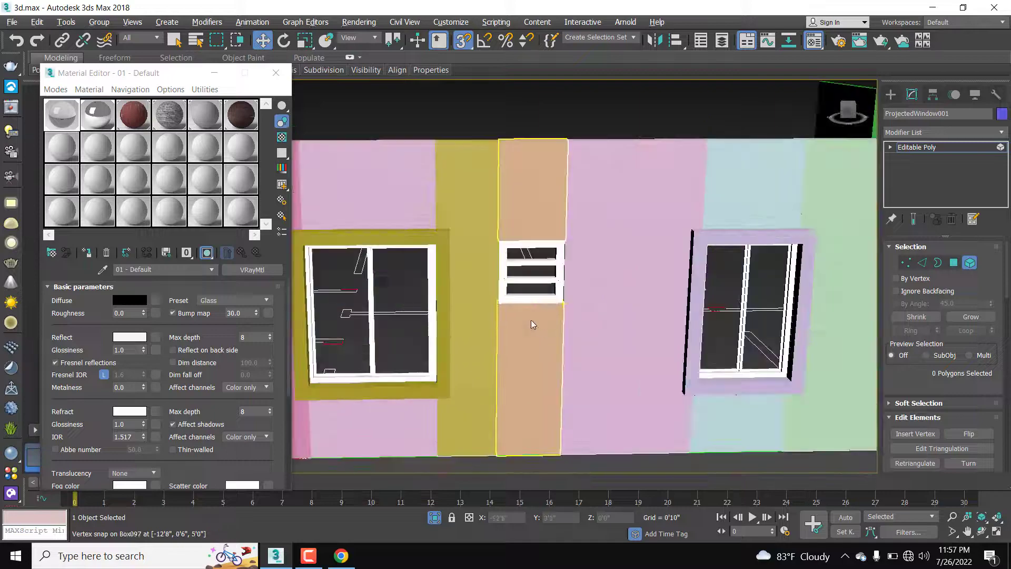
pyautogui.keyDown('alt'); pyautogui.moveTo(531, 320); pyautogui.dragTo(499, 262, button='middle'); pyautogui.keyUp('alt')
pyautogui.scroll(3, 500, 262)
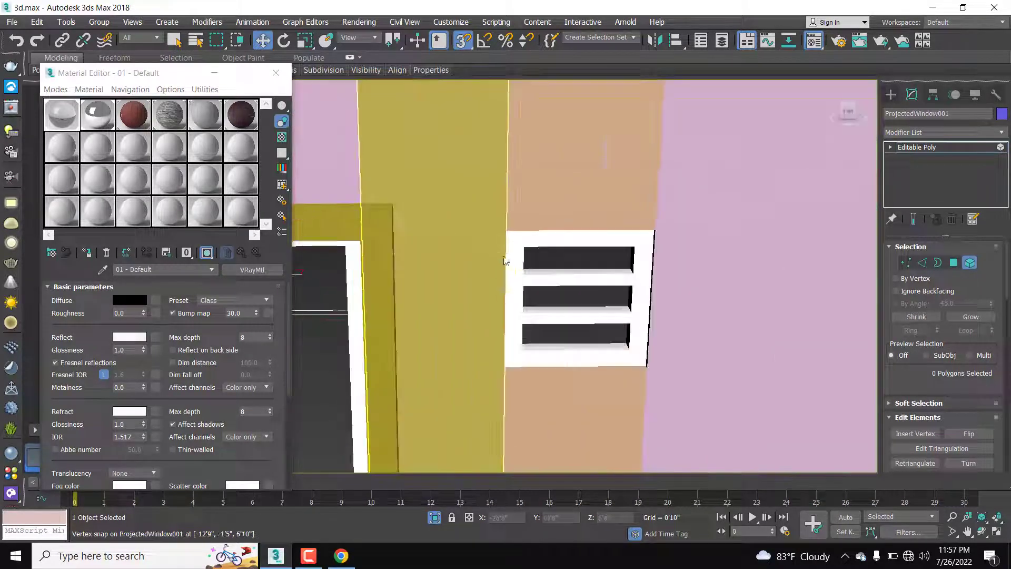
pyautogui.scroll(-4, 513, 264)
pyautogui.keyDown('alt'); pyautogui.moveTo(523, 299); pyautogui.dragTo(538, 329, button='middle'); pyautogui.keyUp('alt')
pyautogui.scroll(-4, 590, 364)
pyautogui.keyDown('alt'); pyautogui.moveTo(612, 379); pyautogui.dragTo(734, 308, button='middle'); pyautogui.keyUp('alt')
pyautogui.keyDown('alt'); pyautogui.moveTo(547, 365); pyautogui.dragTo(623, 370, button='middle'); pyautogui.keyUp('alt')
pyautogui.scroll(3, 623, 370)
pyautogui.click(276, 73)
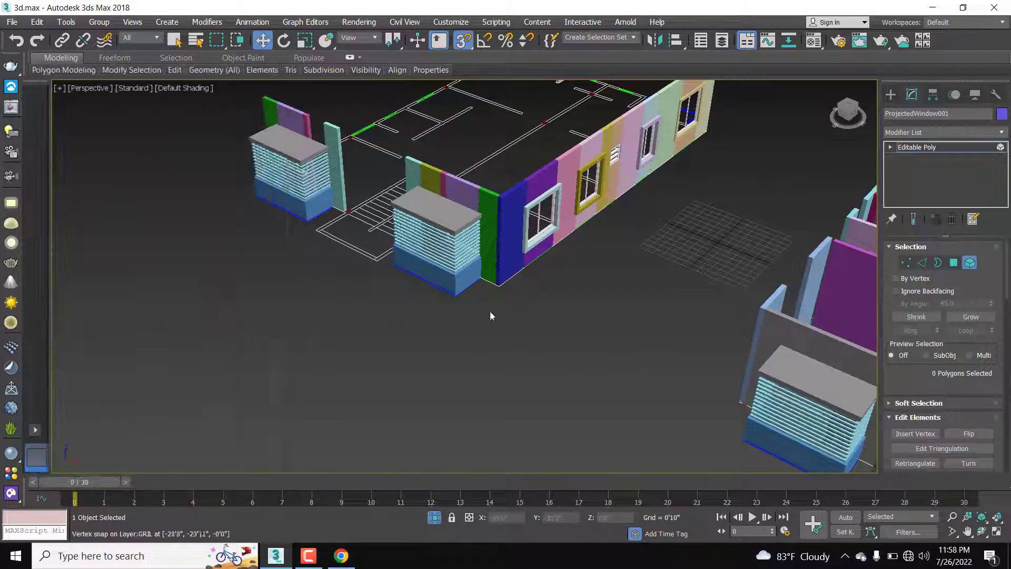
# Step: Examine the stone-clad entrance walls of the neighbouring house and the staircase area of the current plan
pyautogui.moveTo(493, 316); pyautogui.dragTo(393, 271, button='middle')
pyautogui.scroll(1, 609, 331)
pyautogui.keyDown('alt'); pyautogui.moveTo(609, 331); pyautogui.dragTo(650, 264, button='middle'); pyautogui.keyUp('alt')
pyautogui.scroll(2, 650, 265)
pyautogui.keyDown('alt'); pyautogui.moveTo(554, 283); pyautogui.dragTo(525, 304, button='middle'); pyautogui.keyUp('alt')
pyautogui.scroll(-2, 470, 268)
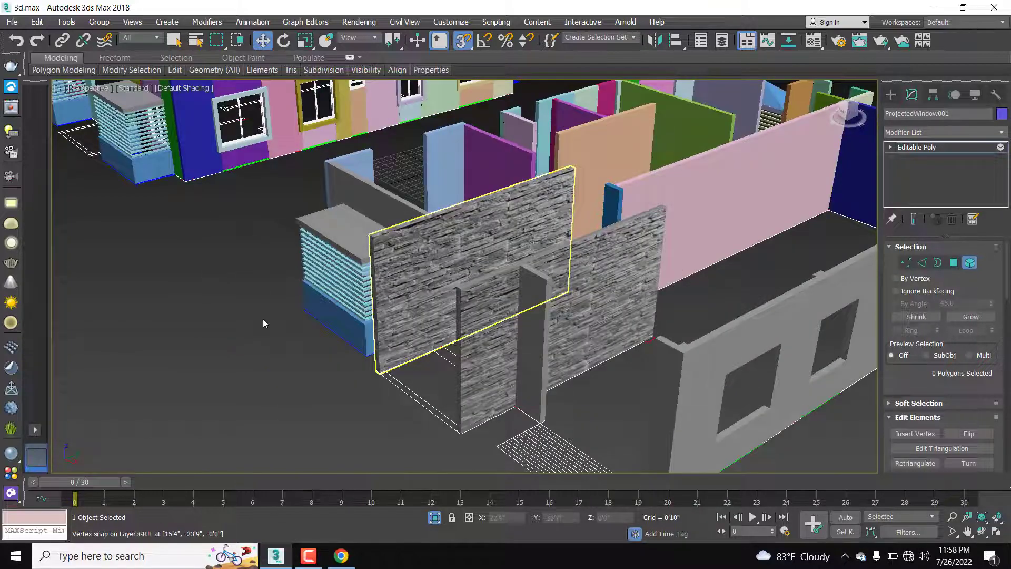
pyautogui.scroll(-3, 58, 317)
pyautogui.moveTo(57, 317); pyautogui.dragTo(476, 384, button='middle')
pyautogui.scroll(3, 428, 330)
pyautogui.scroll(4, 424, 235)
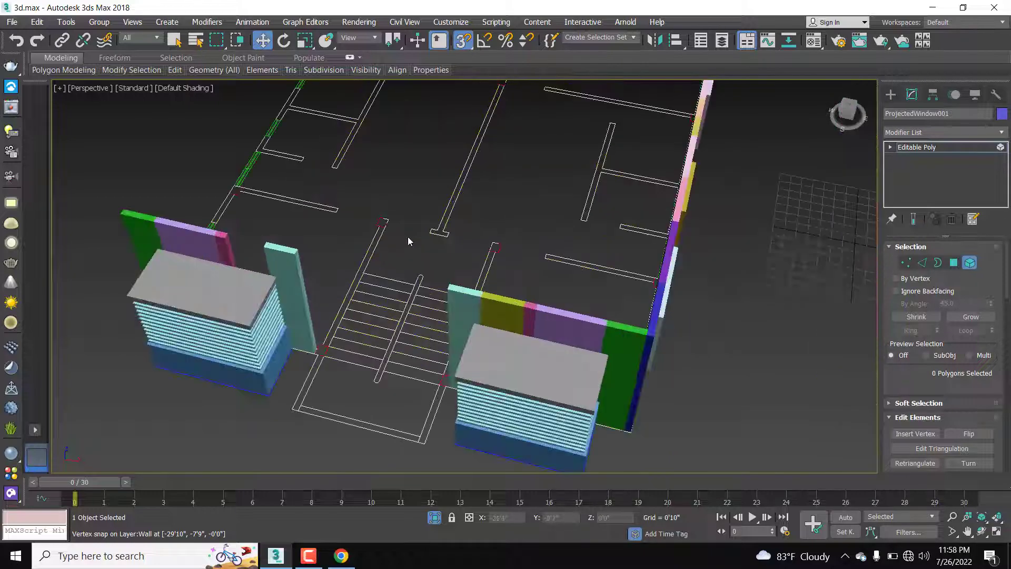
# Step: Create a vertex-snapped box wall beside the staircase, nearest the lone teal wall section, 17'4" long, 0'5" wide and 10'0" high, leaving nothing selected
pyautogui.keyDown('alt'); pyautogui.moveTo(408, 241); pyautogui.dragTo(428, 185, button='middle'); pyautogui.keyUp('alt')
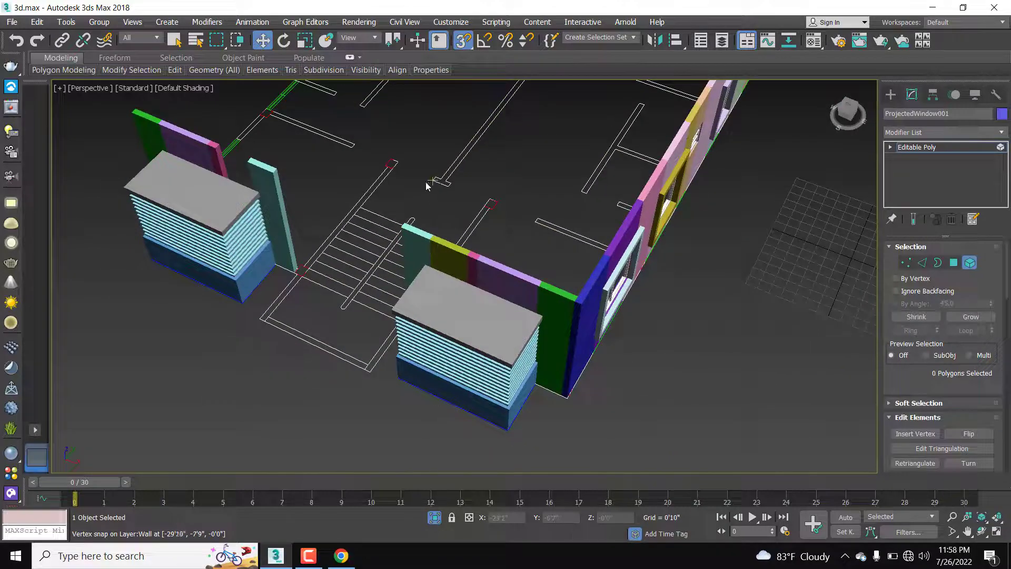
pyautogui.click(894, 95)
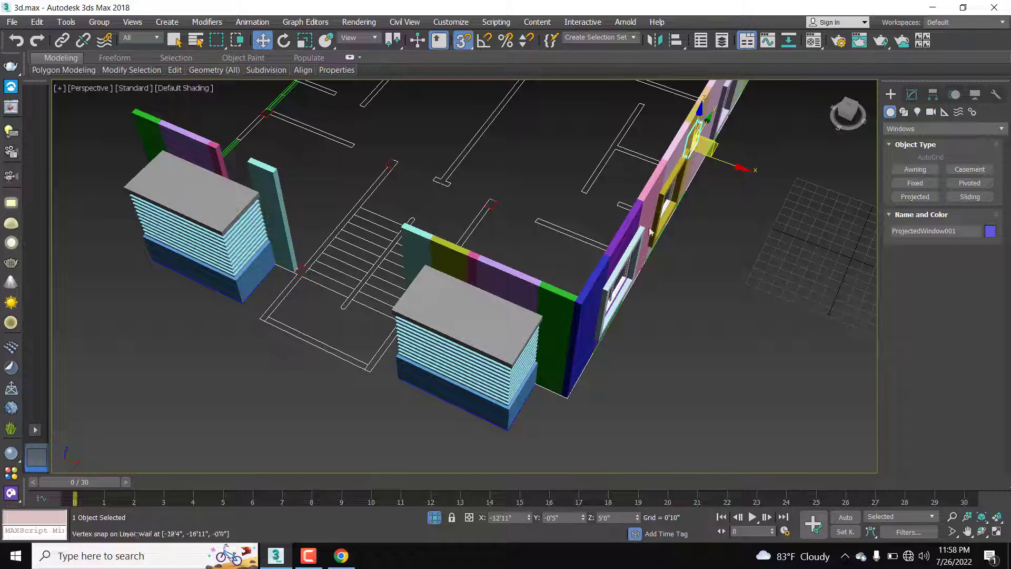
pyautogui.click(906, 131)
pyautogui.click(909, 142)
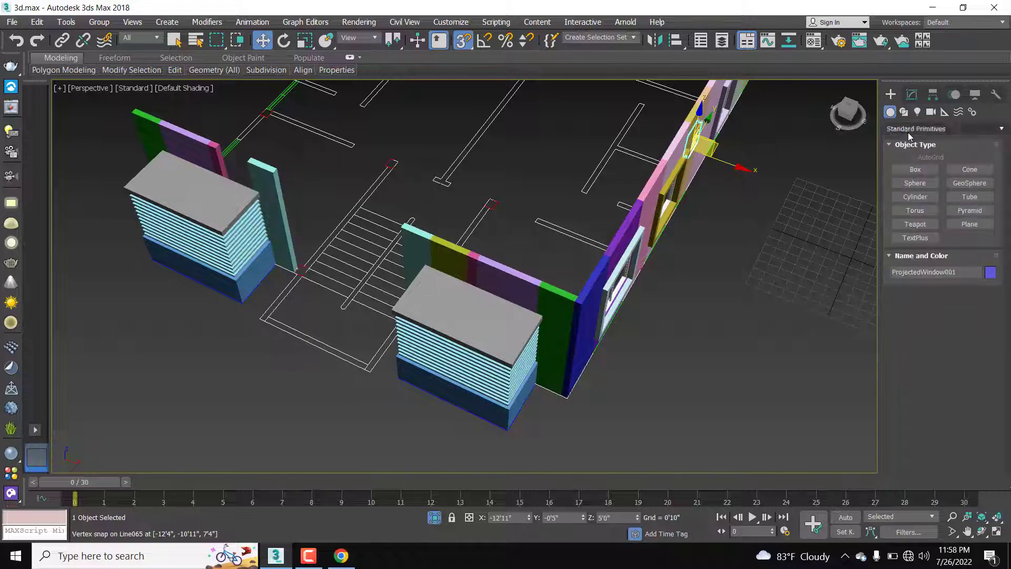
pyautogui.click(914, 169)
pyautogui.keyDown('alt'); pyautogui.moveTo(357, 298); pyautogui.dragTo(335, 318, button='middle'); pyautogui.keyUp('alt')
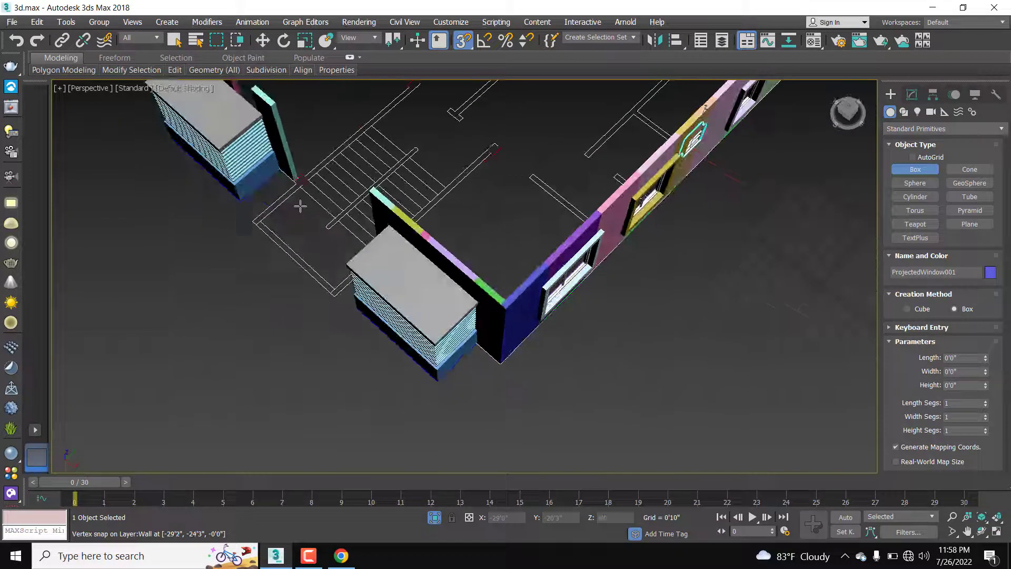
pyautogui.scroll(3, 301, 206)
pyautogui.moveTo(312, 258); pyautogui.dragTo(316, 319, button='middle')
pyautogui.moveTo(228, 283); pyautogui.dragTo(476, 109)
pyautogui.moveTo(476, 110); pyautogui.dragTo(440, 169, button='middle')
pyautogui.moveTo(440, 168); pyautogui.dragTo(441, 144)
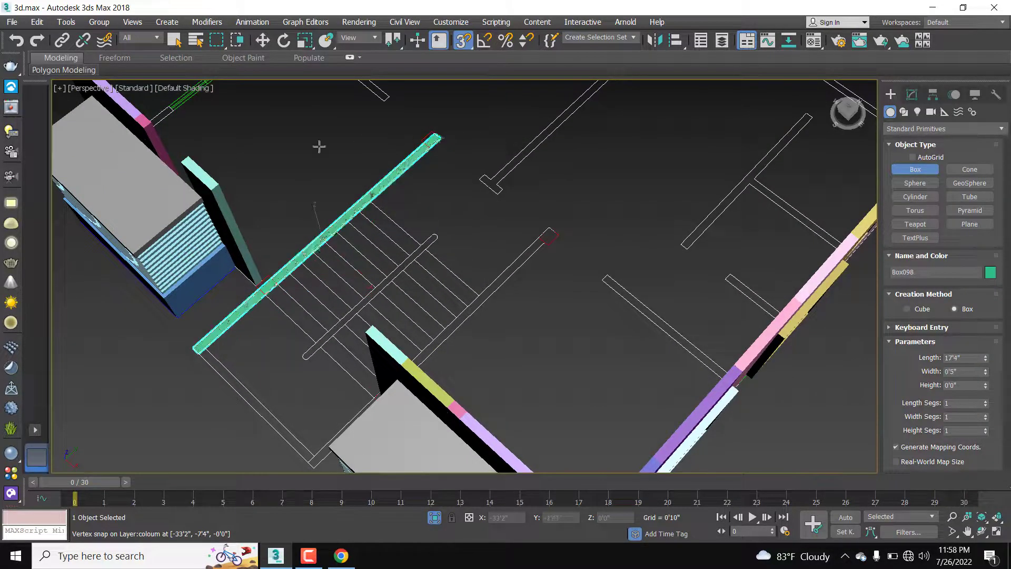
pyautogui.click(219, 182)
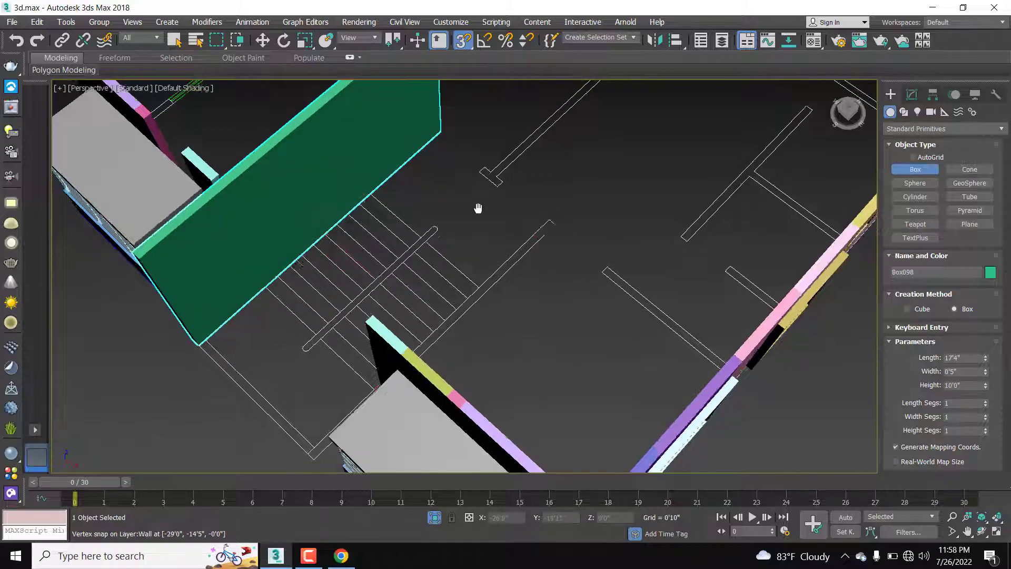
pyautogui.moveTo(476, 207); pyautogui.dragTo(546, 225, button='middle')
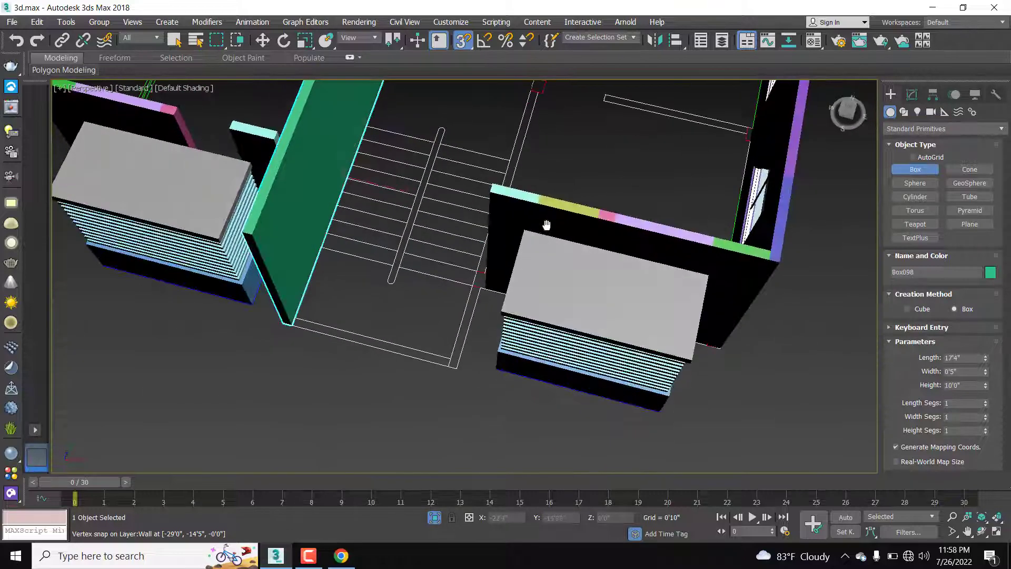
pyautogui.press('w')
pyautogui.keyDown('alt'); pyautogui.moveTo(463, 438); pyautogui.dragTo(438, 424, button='middle'); pyautogui.keyUp('alt')
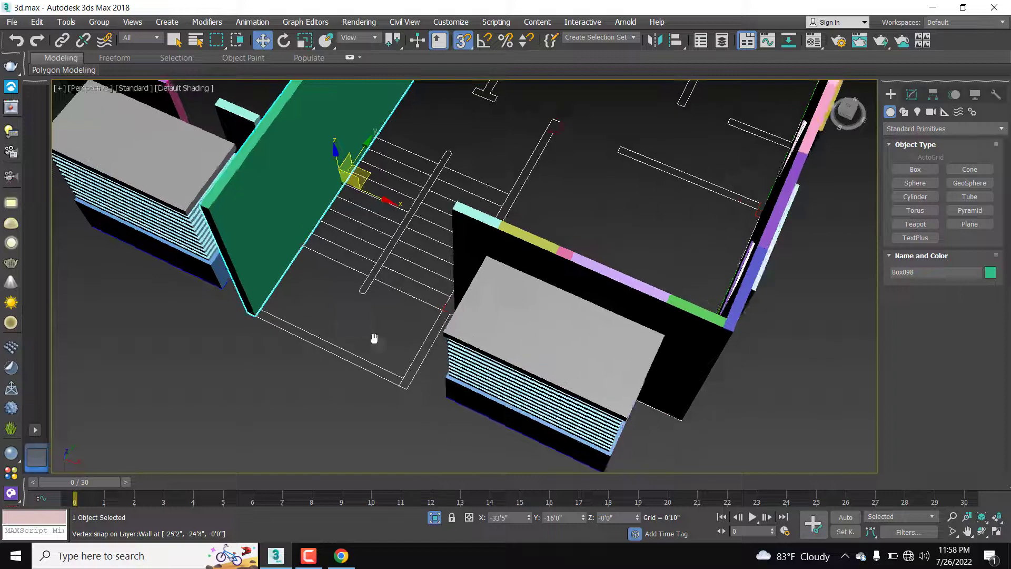
pyautogui.keyDown('alt'); pyautogui.moveTo(375, 339); pyautogui.dragTo(346, 295, button='middle'); pyautogui.keyUp('alt')
pyautogui.moveTo(345, 295); pyautogui.dragTo(318, 276, button='middle')
pyautogui.moveTo(240, 348); pyautogui.dragTo(350, 340, button='middle')
pyautogui.click(295, 346)
# Step: Change the unused material 07 - Default from Standard to VRayMtl
pyautogui.press('m')
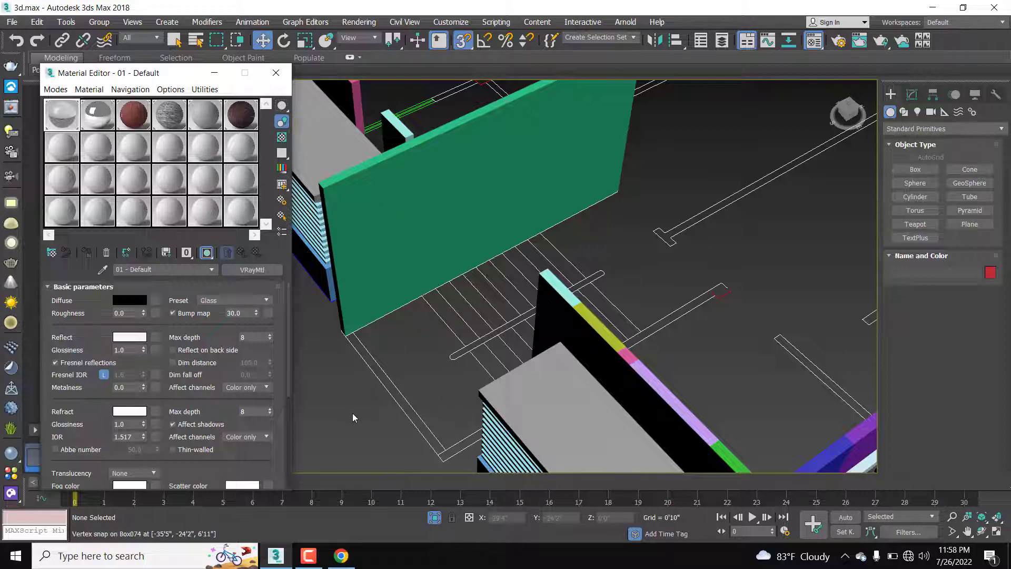
pyautogui.moveTo(352, 413); pyautogui.dragTo(370, 406, button='middle')
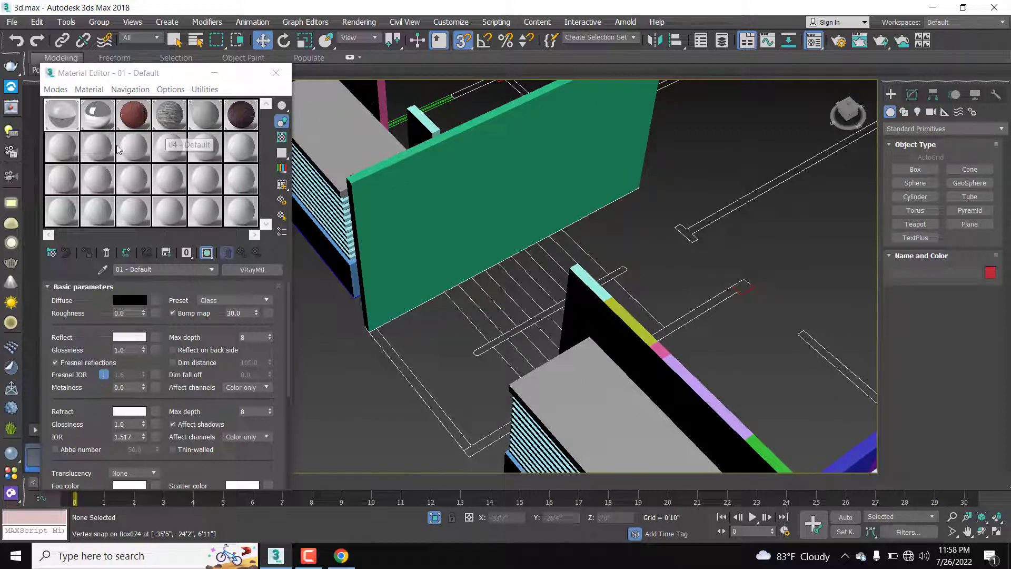
pyautogui.click(62, 148)
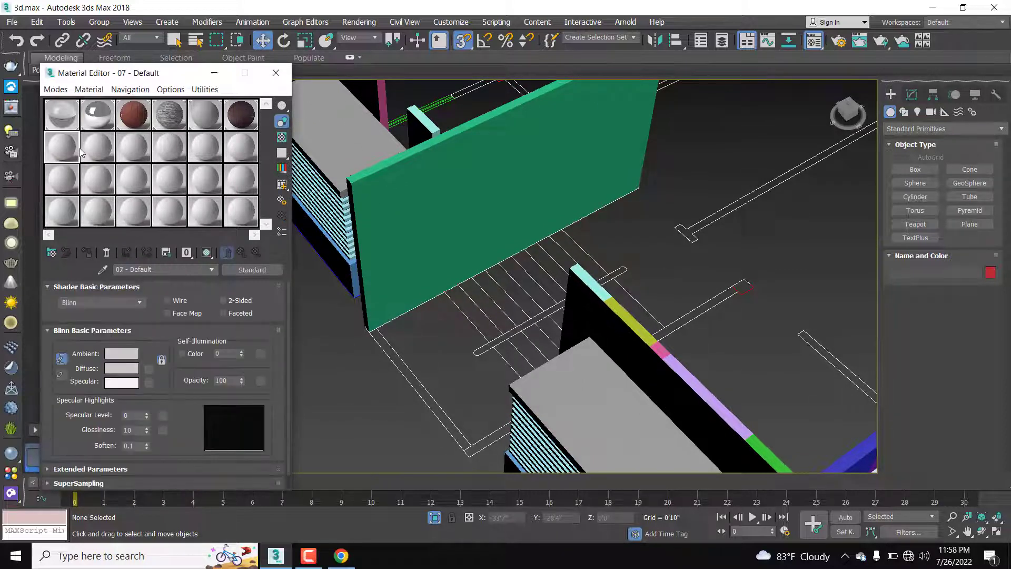
pyautogui.click(248, 269)
pyautogui.scroll(-3, 429, 400)
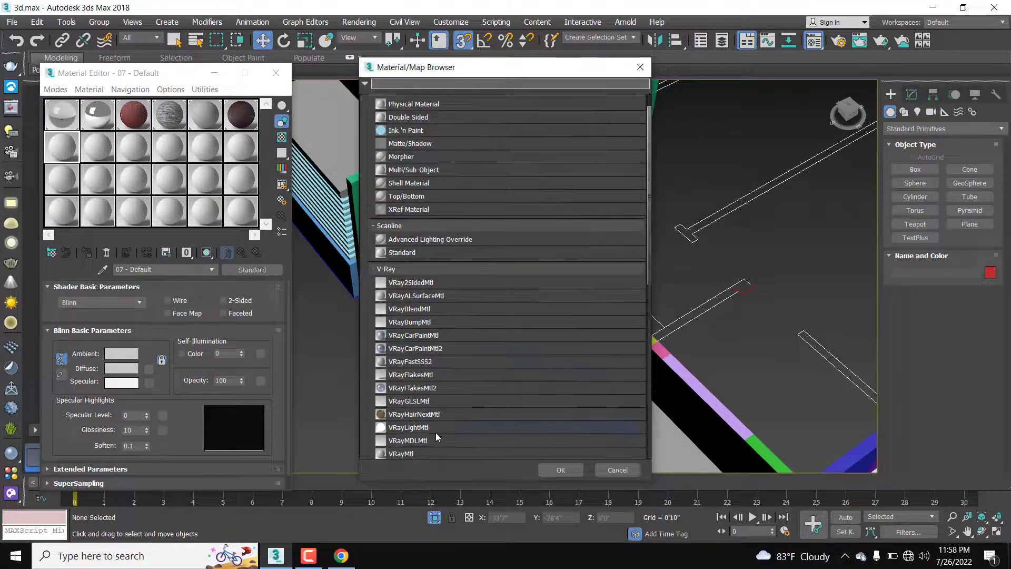
pyautogui.click(436, 440)
pyautogui.click(561, 471)
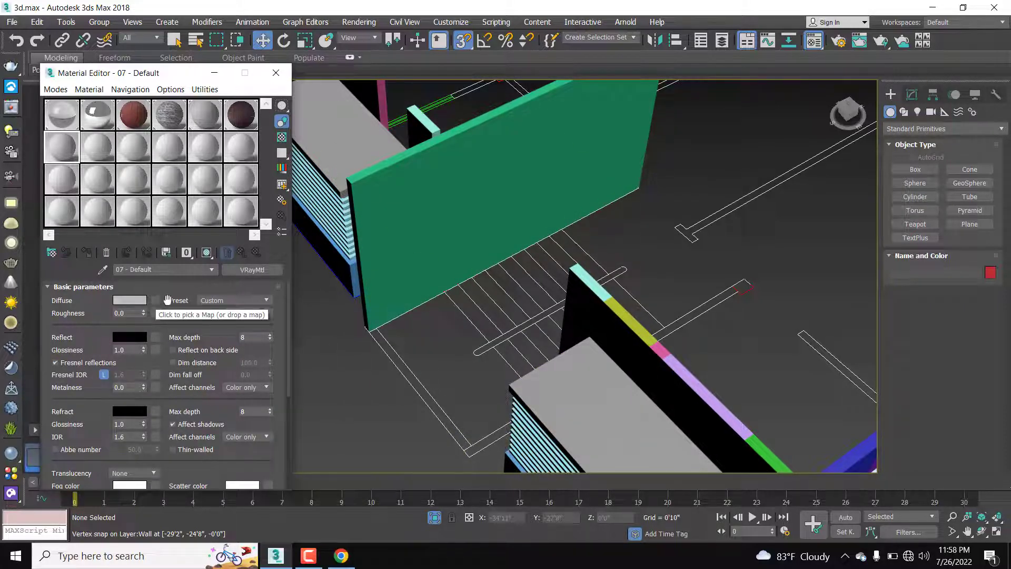
pyautogui.click(156, 301)
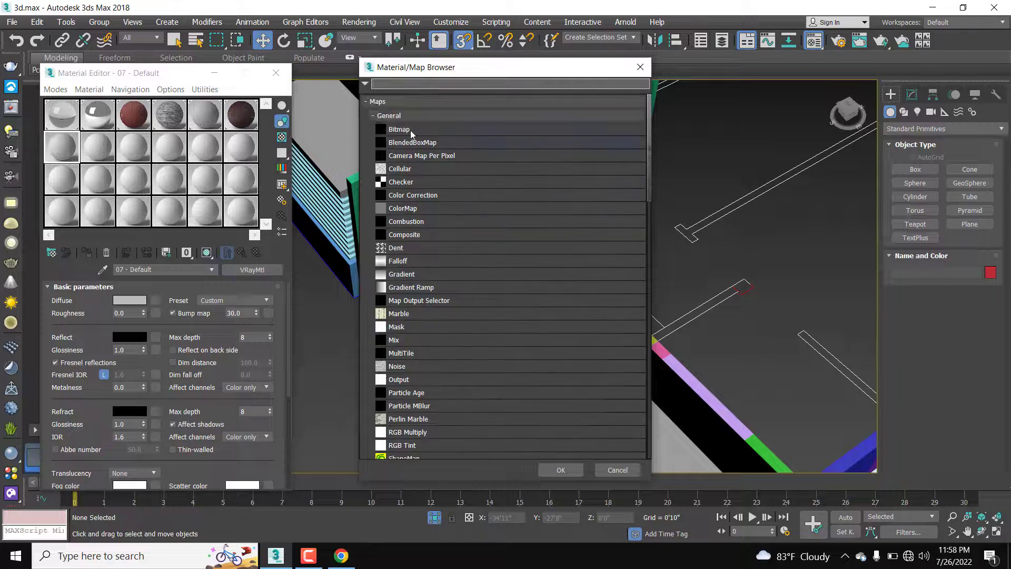
pyautogui.click(411, 130)
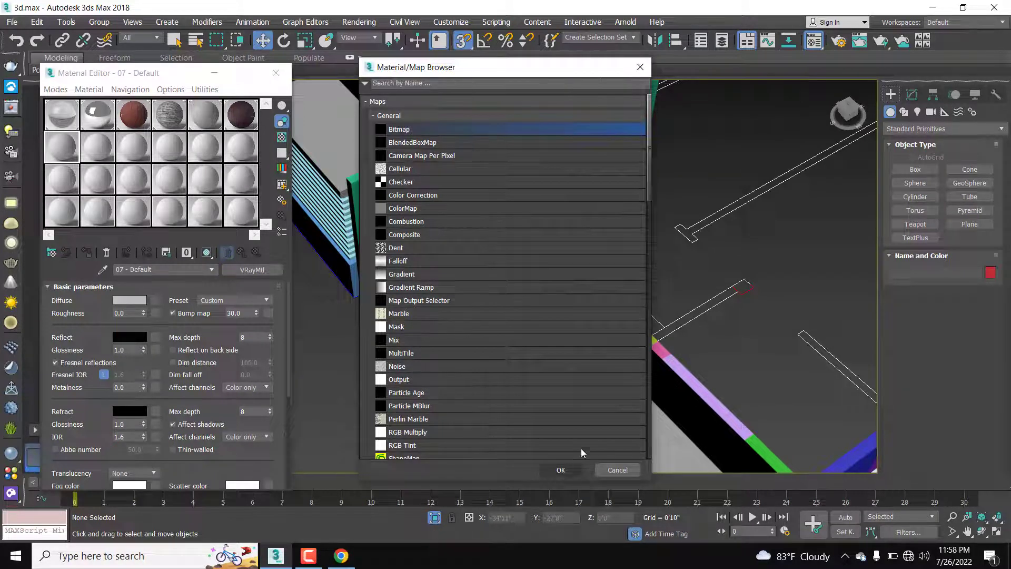
pyautogui.click(639, 69)
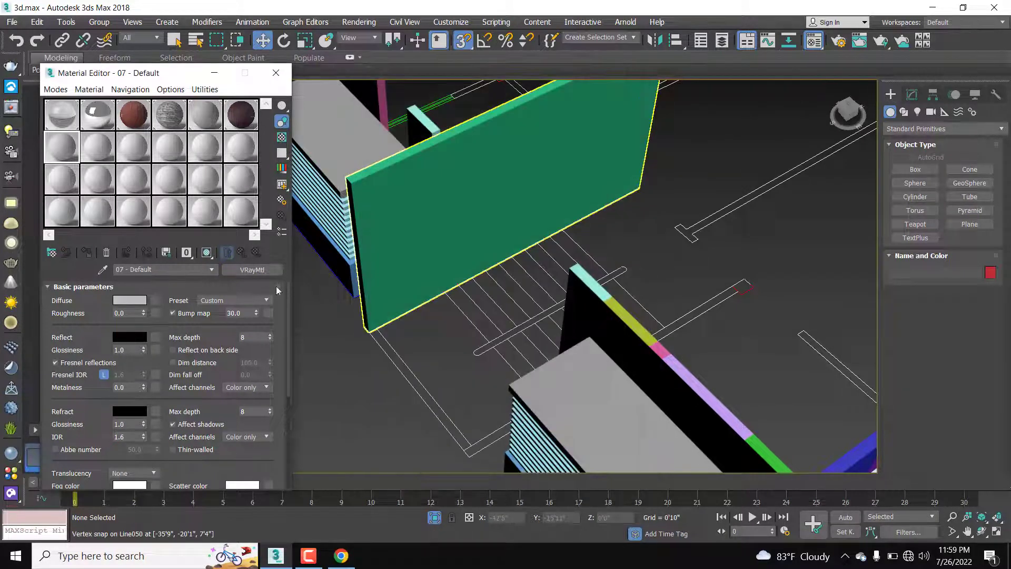
# Step: Assign the stone VRayMtl material 04 - Default to the new staircase wall and clear the selection
pyautogui.click(166, 120)
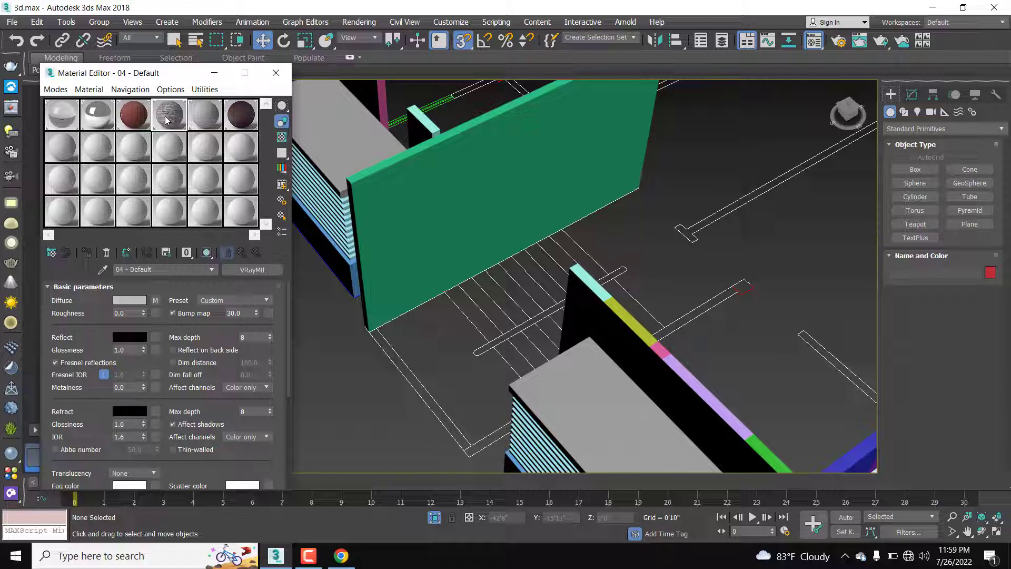
pyautogui.click(447, 231)
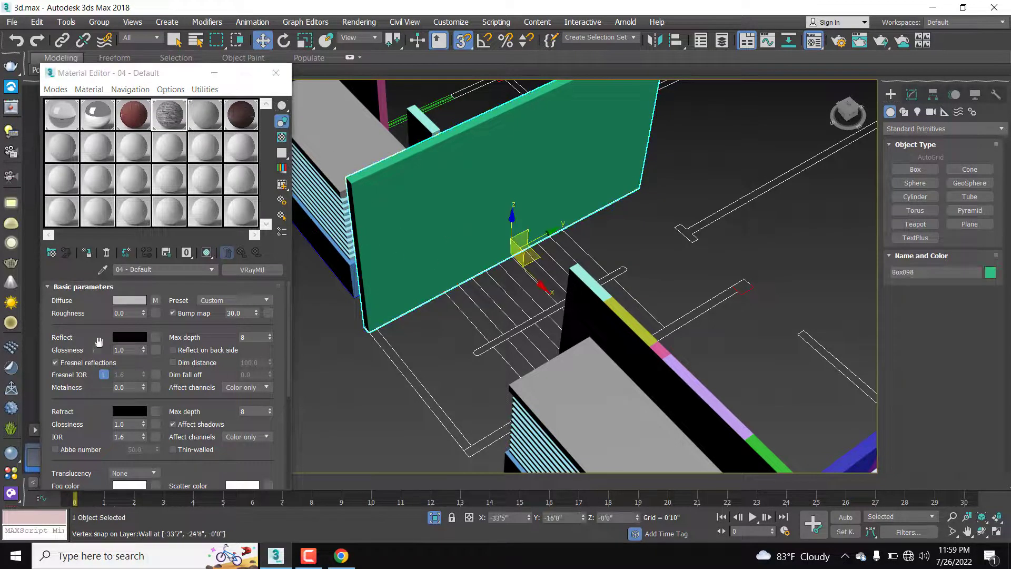
pyautogui.click(88, 252)
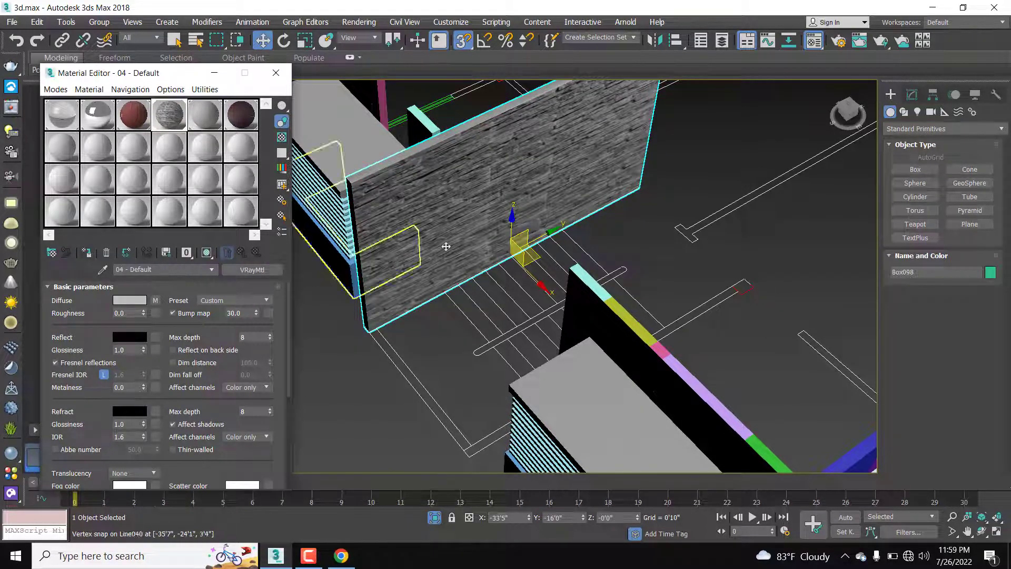
pyautogui.scroll(4, 509, 217)
pyautogui.scroll(-4, 509, 216)
pyautogui.click(621, 230)
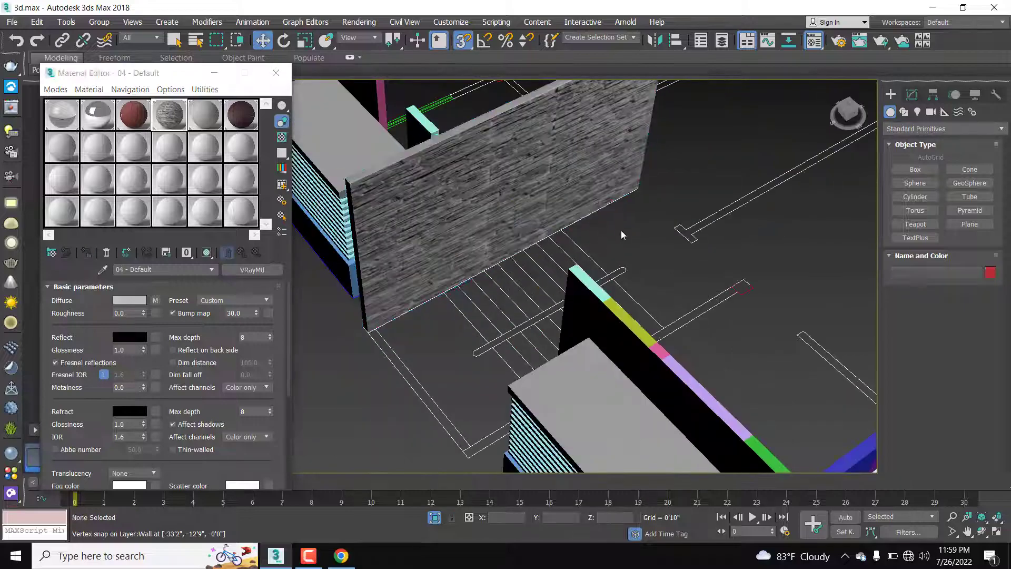
pyautogui.keyDown('alt'); pyautogui.moveTo(621, 229); pyautogui.dragTo(647, 238, button='middle'); pyautogui.keyUp('alt')
pyautogui.keyDown('alt'); pyautogui.moveTo(495, 351); pyautogui.dragTo(457, 240, button='middle'); pyautogui.keyUp('alt')
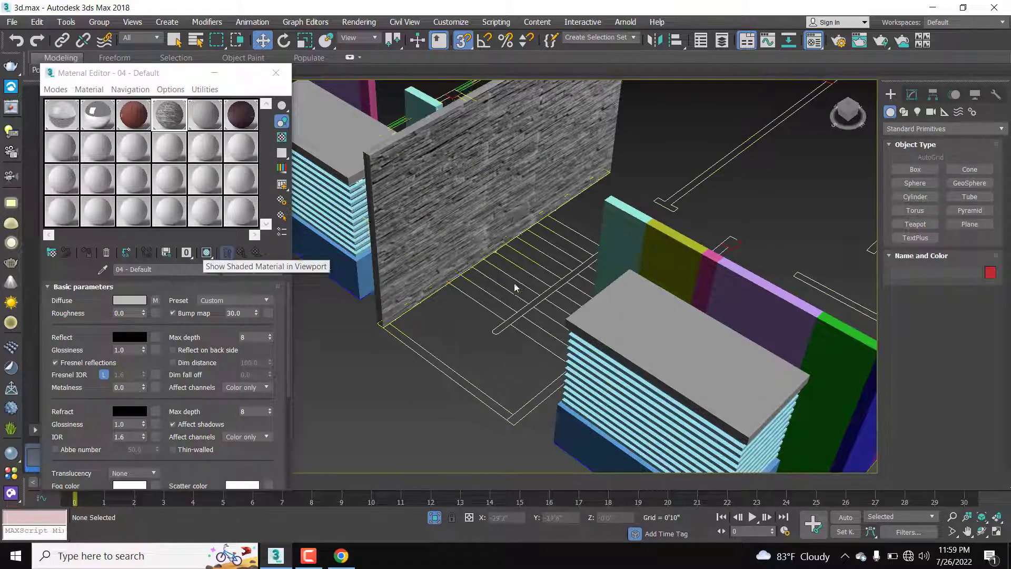
# Step: Add a UVW Map modifier with Box mapping to the stone wall beside the staircase
pyautogui.scroll(5, 520, 287)
pyautogui.scroll(-8, 538, 226)
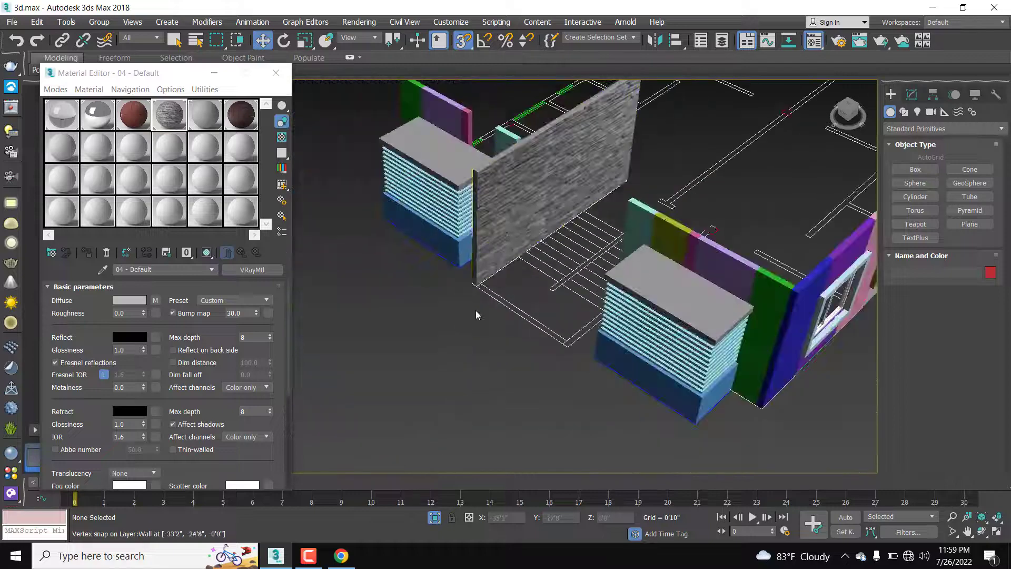
pyautogui.scroll(6, 522, 264)
pyautogui.scroll(-5, 523, 265)
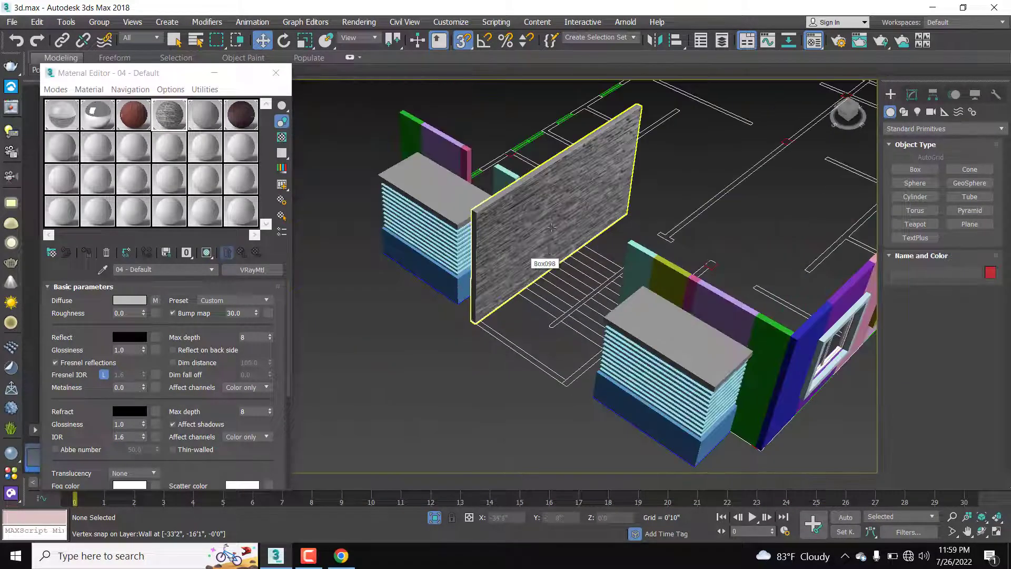
pyautogui.click(550, 221)
pyautogui.click(912, 95)
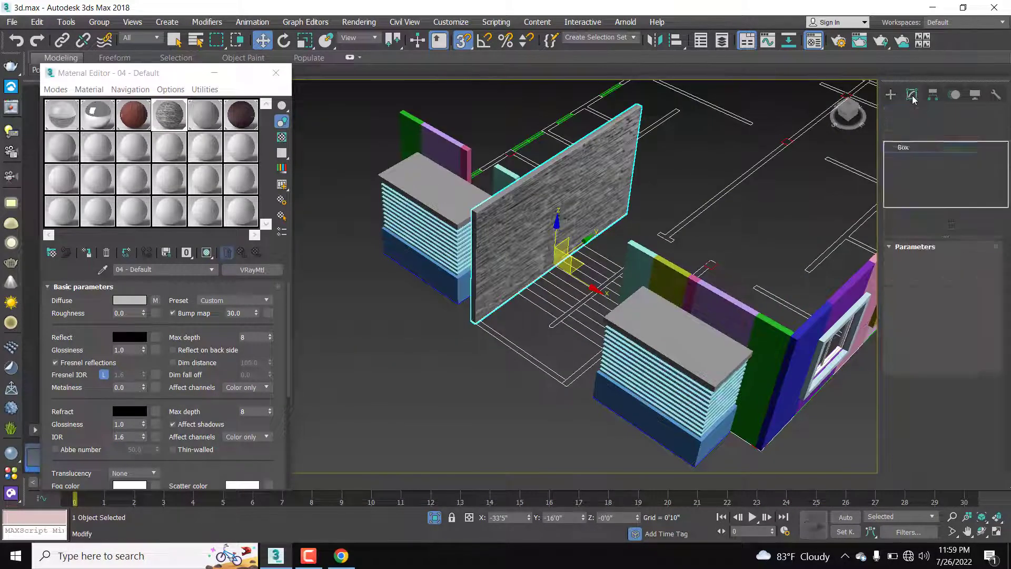
pyautogui.click(918, 131)
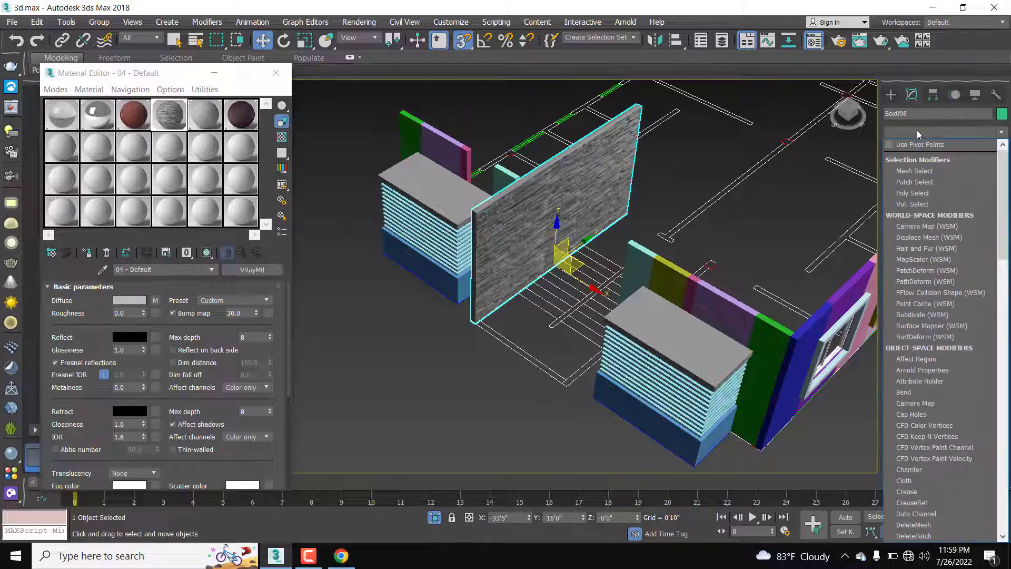
pyautogui.press('u')
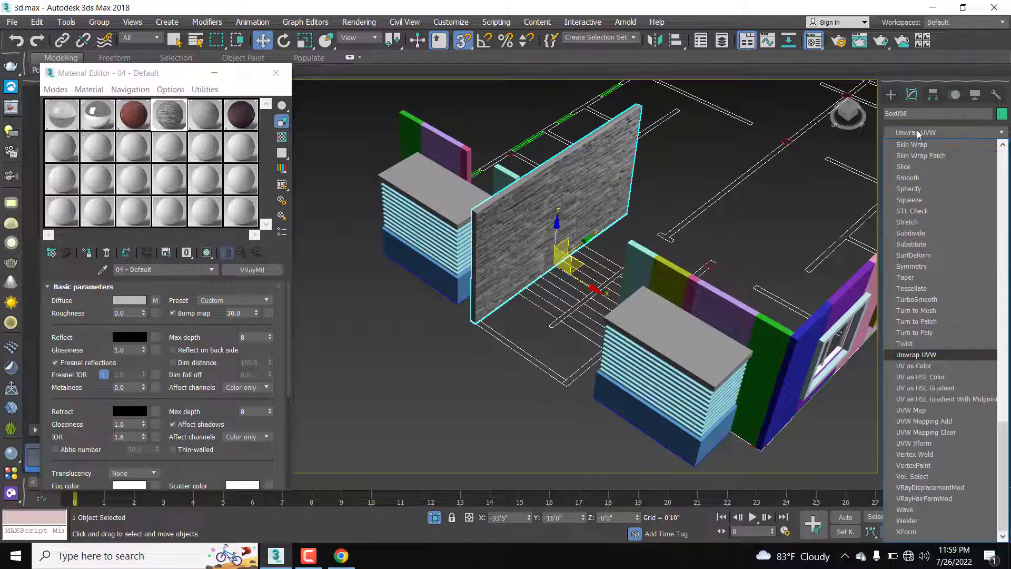
pyautogui.click(933, 414)
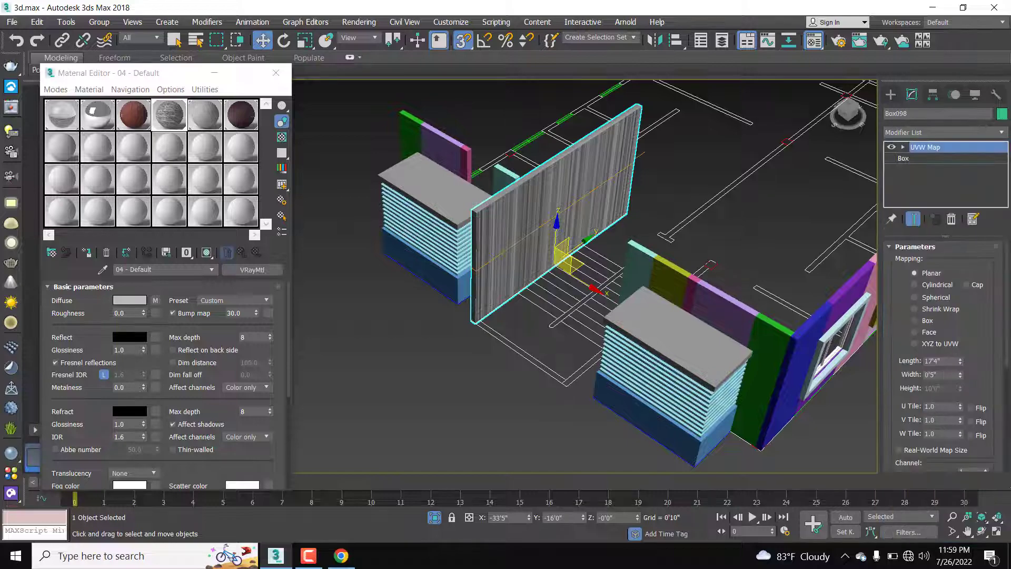
pyautogui.click(917, 320)
# Step: Set the stone wall's UVW mapping length to 17'6" and width to 5'2", then clear the selection
pyautogui.scroll(5, 692, 290)
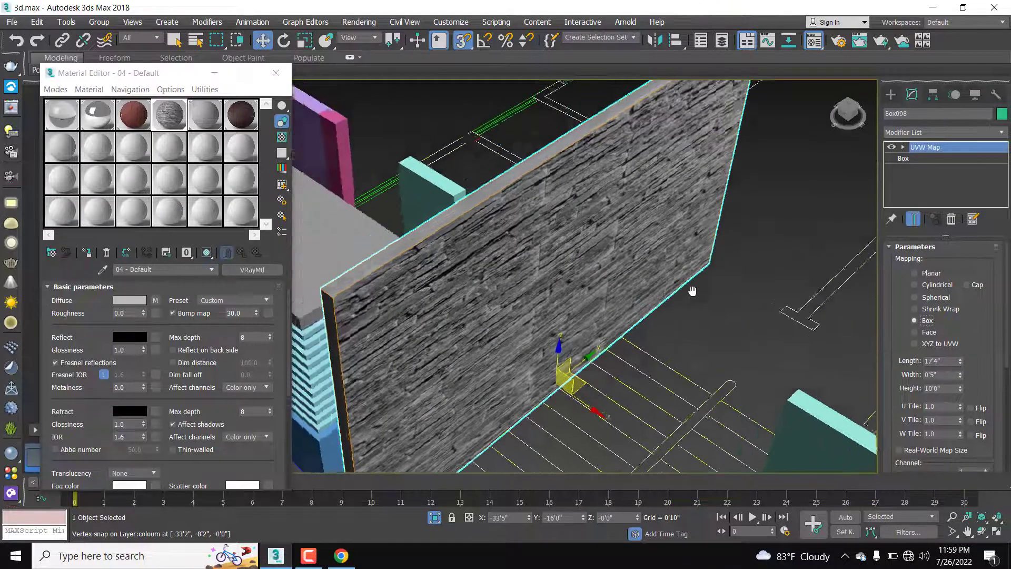
pyautogui.keyDown('alt'); pyautogui.moveTo(692, 291); pyautogui.dragTo(797, 341, button='middle'); pyautogui.keyUp('alt')
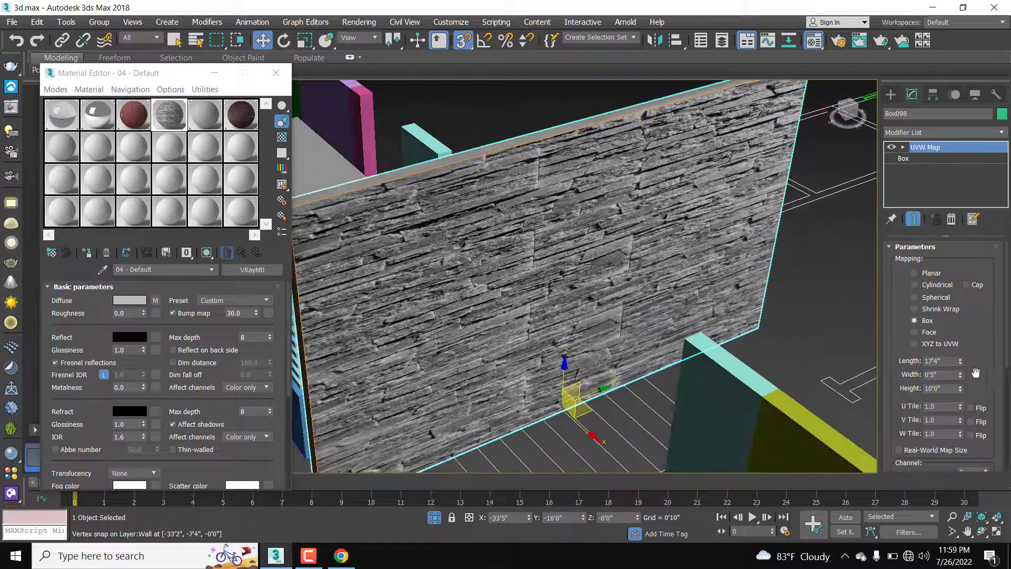
pyautogui.moveTo(961, 362); pyautogui.dragTo(962, 362)
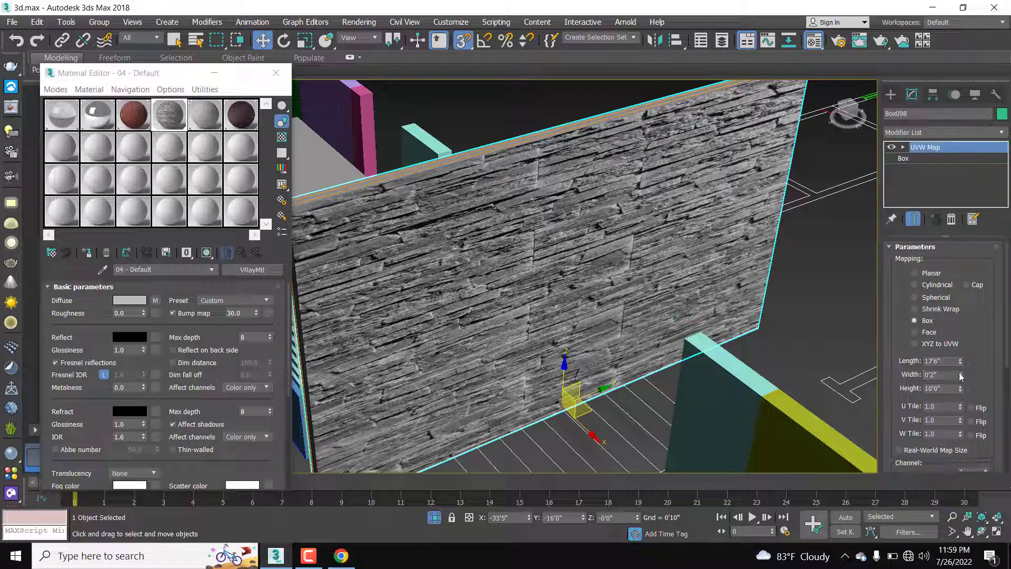
pyautogui.moveTo(961, 375); pyautogui.dragTo(960, 338)
pyautogui.moveTo(960, 297); pyautogui.dragTo(833, 60)
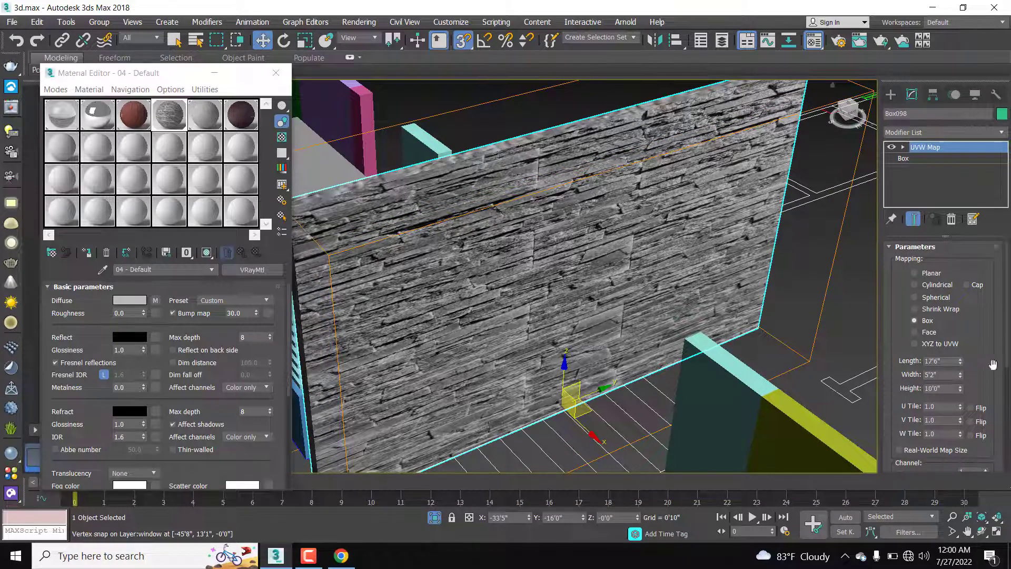
pyautogui.click(802, 268)
pyautogui.scroll(-4, 805, 263)
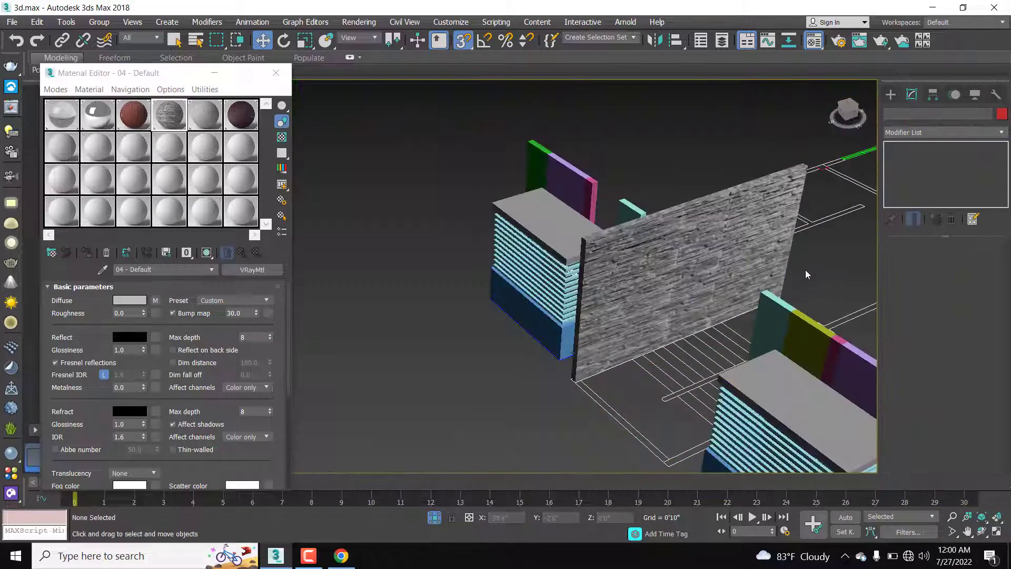
# Step: Duplicate the stone wall along X towards the opposite side of the staircase, with snapping turned off
pyautogui.keyDown('alt'); pyautogui.moveTo(667, 268); pyautogui.dragTo(684, 293, button='middle'); pyautogui.keyUp('alt')
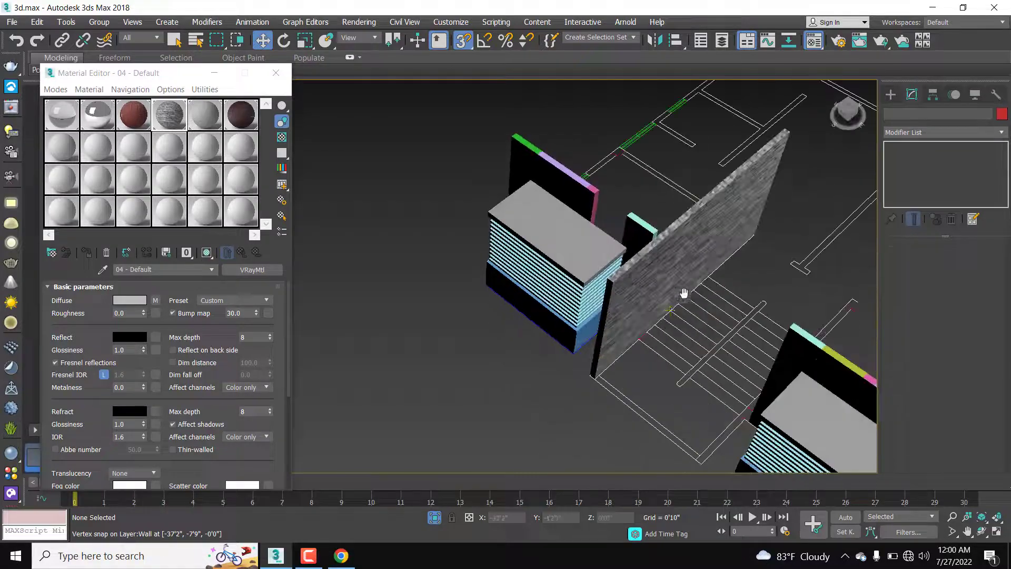
pyautogui.scroll(3, 635, 359)
pyautogui.moveTo(635, 358); pyautogui.dragTo(582, 402, button='middle')
pyautogui.scroll(-3, 659, 312)
pyautogui.click(891, 96)
pyautogui.keyDown('alt'); pyautogui.moveTo(780, 169); pyautogui.dragTo(577, 166, button='middle'); pyautogui.keyUp('alt')
pyautogui.click(543, 165)
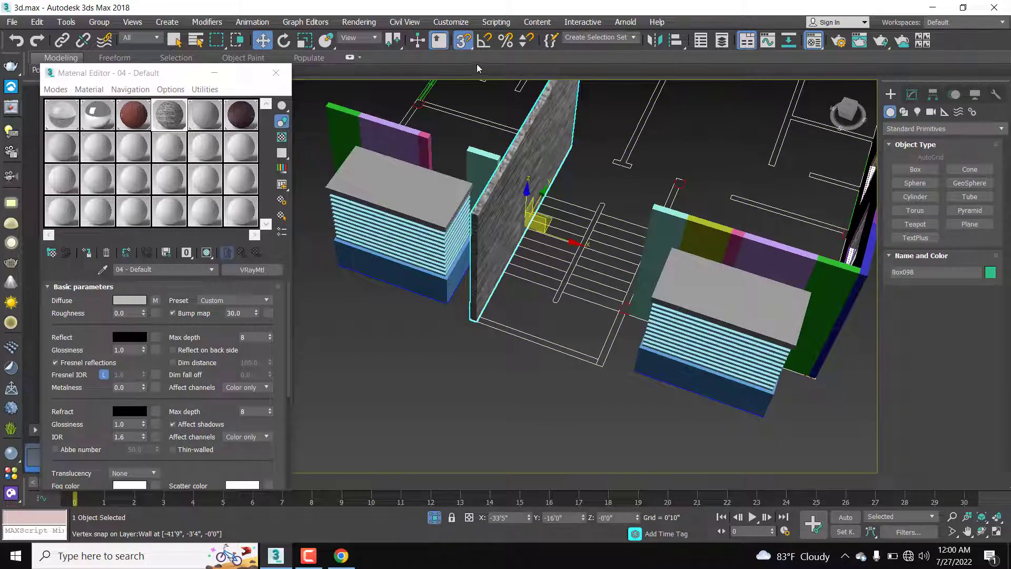
pyautogui.click(464, 45)
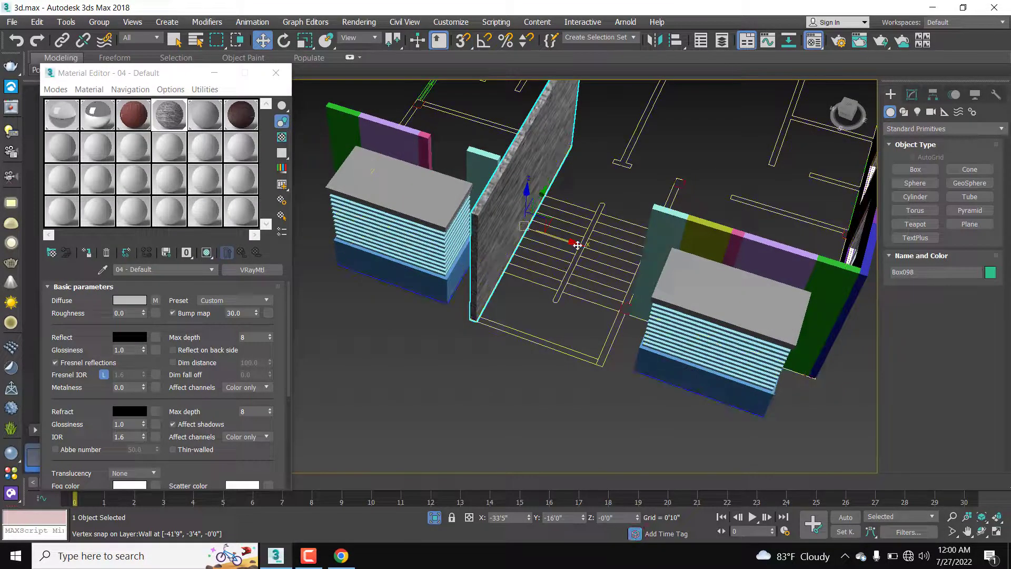
pyautogui.keyDown('shift'); pyautogui.moveTo(583, 248); pyautogui.dragTo(681, 279); pyautogui.keyUp('shift')
pyautogui.click(508, 333)
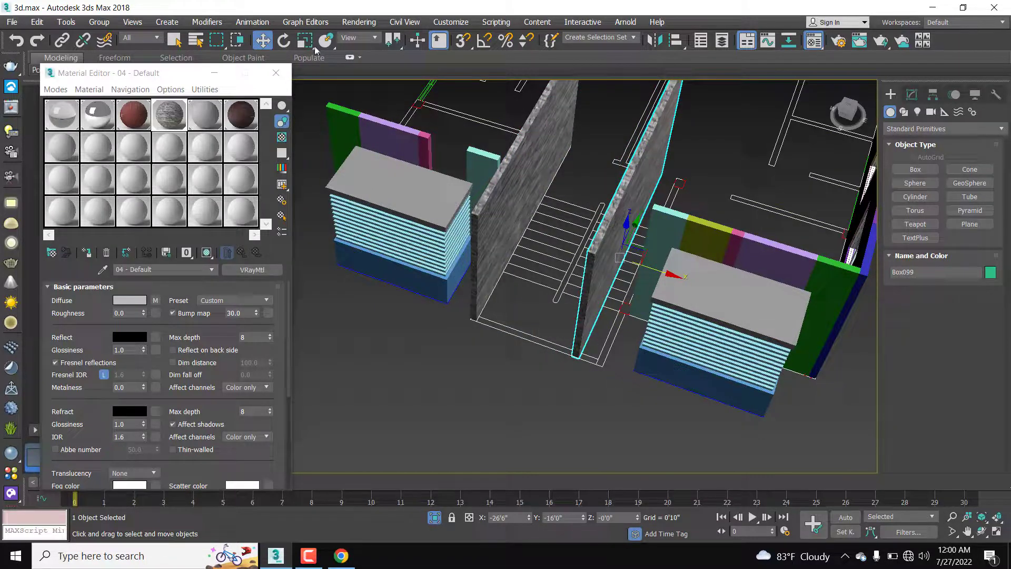
# Step: Snap the duplicated wall's front bottom corner to the outer corner of the staircase outline and clear the selection
pyautogui.click(459, 43)
pyautogui.scroll(6, 592, 371)
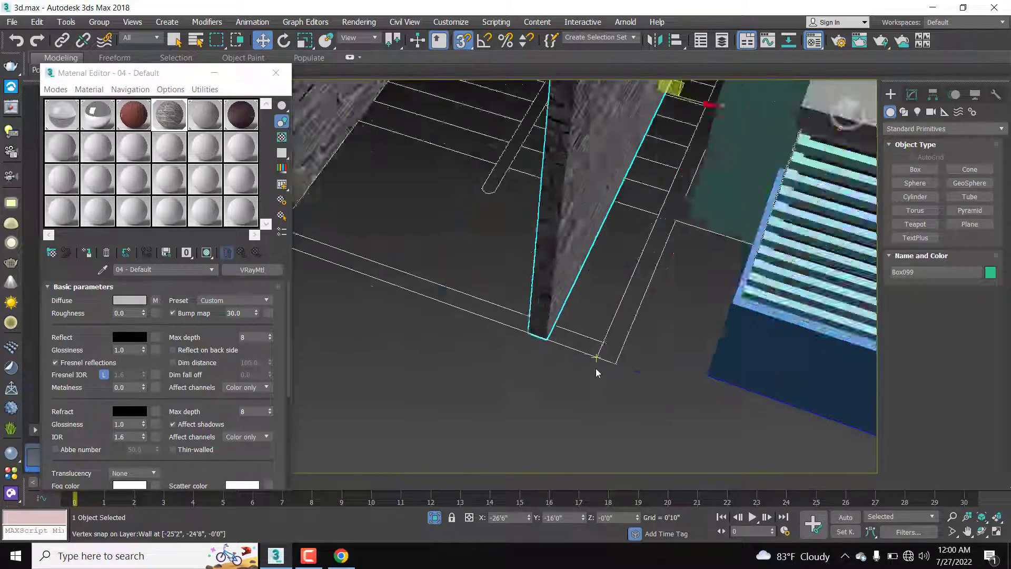
pyautogui.moveTo(500, 307); pyautogui.dragTo(634, 355)
pyautogui.click(542, 393)
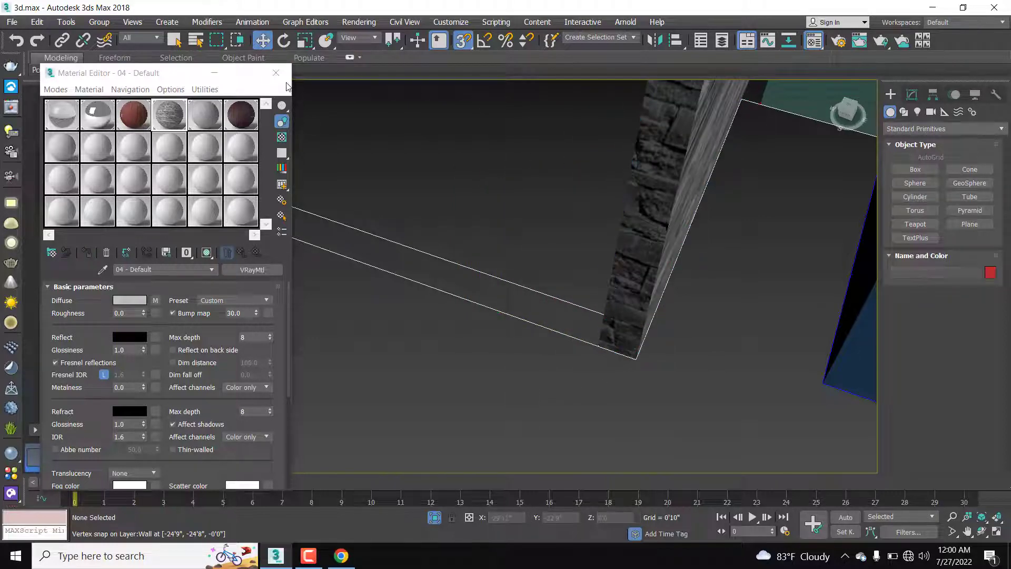
# Step: Close the Material Editor and examine both stone walls, the windows and the entrance from inside and outside the house
pyautogui.click(276, 73)
pyautogui.scroll(-7, 355, 210)
pyautogui.moveTo(384, 253); pyautogui.dragTo(379, 337, button='middle')
pyautogui.scroll(-3, 453, 329)
pyautogui.scroll(6, 466, 327)
pyautogui.keyDown('alt'); pyautogui.moveTo(467, 347); pyautogui.dragTo(374, 364, button='middle'); pyautogui.keyUp('alt')
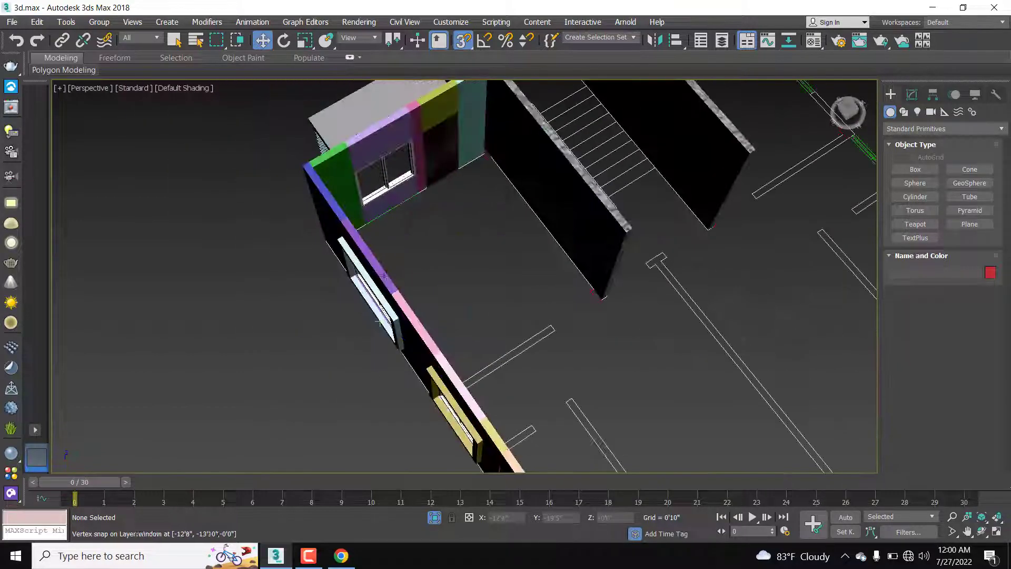
pyautogui.keyDown('alt'); pyautogui.moveTo(482, 271); pyautogui.dragTo(447, 264, button='middle'); pyautogui.keyUp('alt')
pyautogui.scroll(4, 448, 263)
pyautogui.moveTo(448, 253); pyautogui.dragTo(462, 291, button='middle')
pyautogui.scroll(-5, 462, 291)
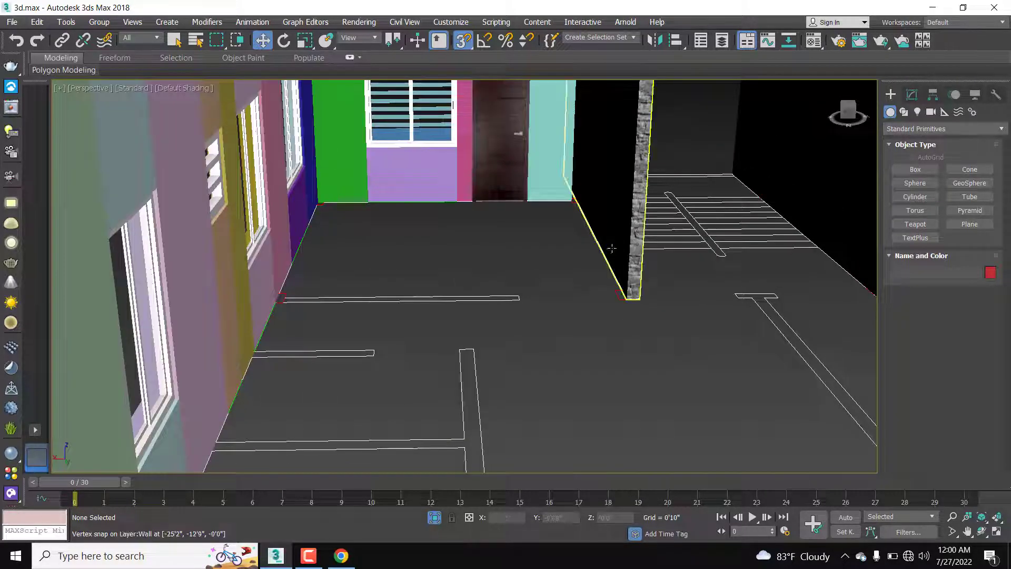
pyautogui.keyDown('alt'); pyautogui.moveTo(560, 232); pyautogui.dragTo(634, 412, button='middle'); pyautogui.keyUp('alt')
pyautogui.scroll(-3, 681, 311)
pyautogui.scroll(-3, 628, 419)
pyautogui.scroll(3, 611, 377)
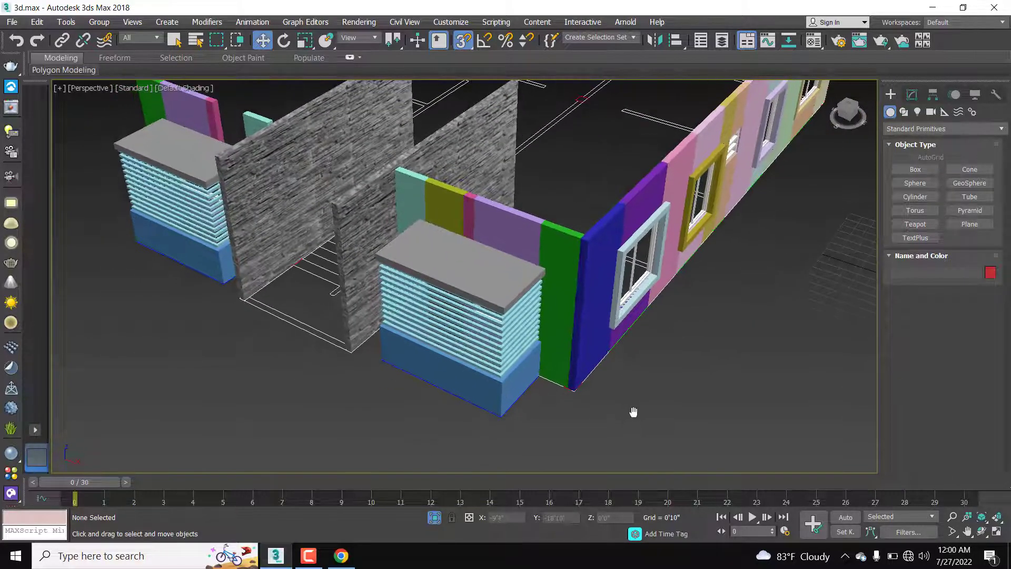